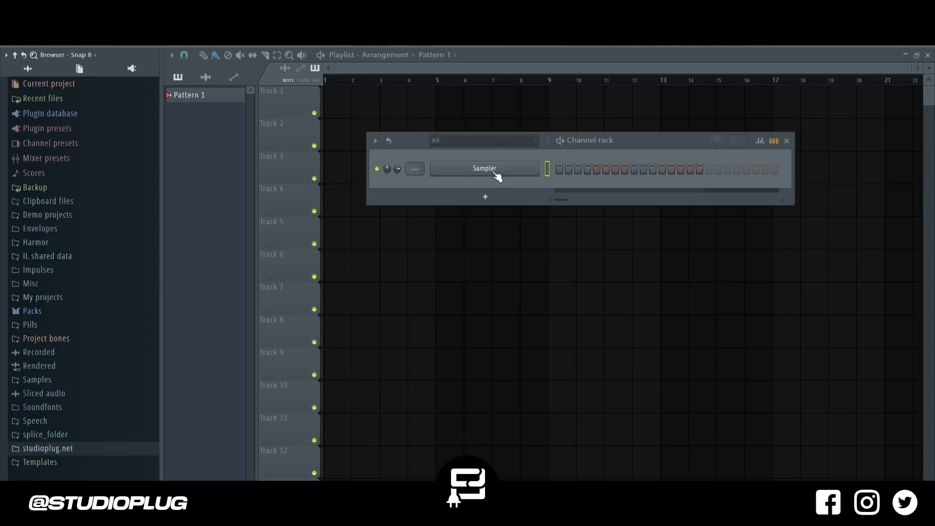
Replace the Sampler channel in the channel rack with the Kontakt synth
right_click(495, 172)
mouse_move(596, 259)
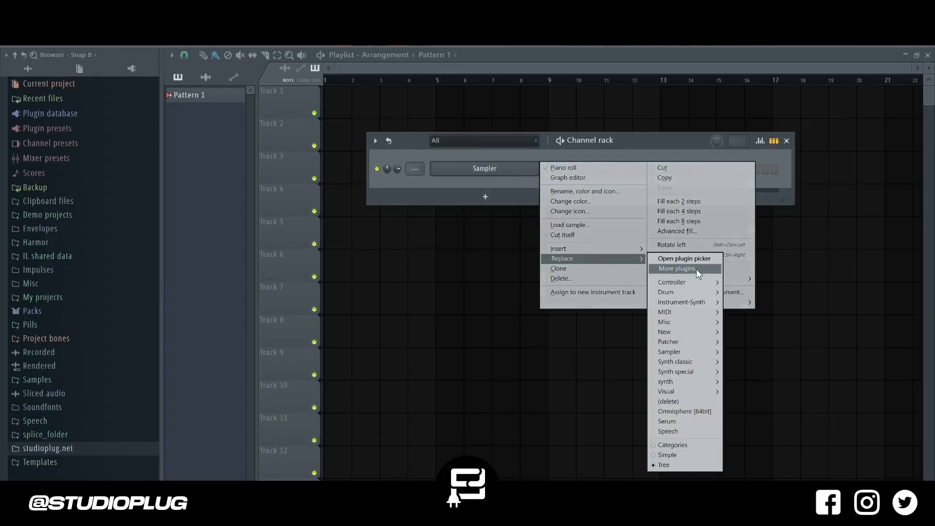
mouse_move(698, 382)
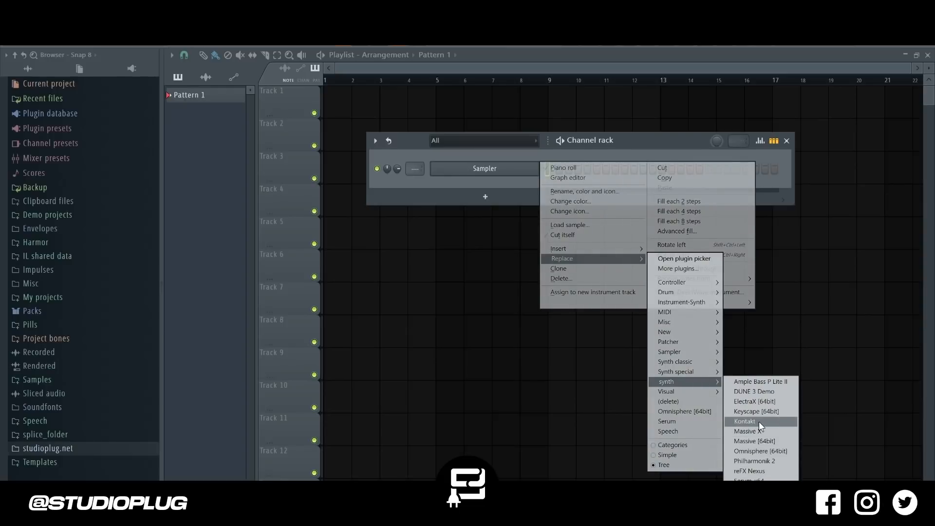
click(759, 422)
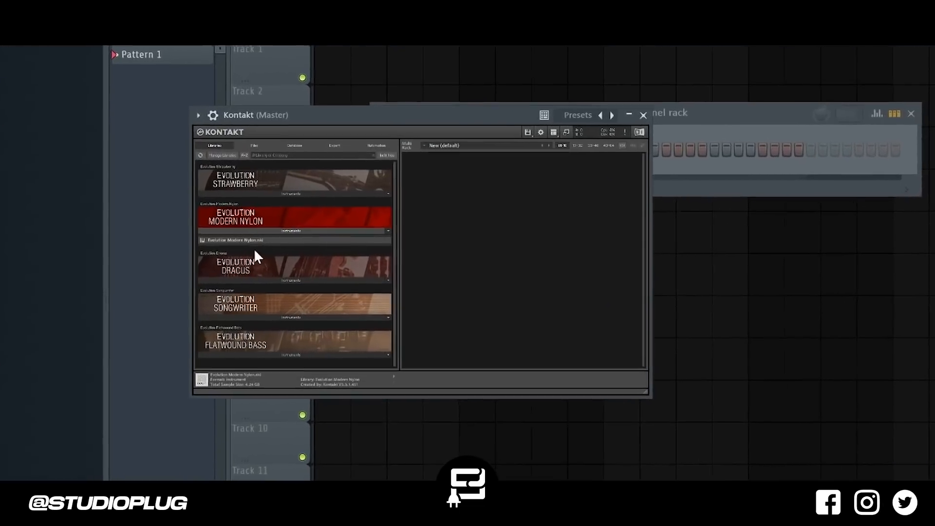
Load the Evolution Modern Nylon instrument in Kontakt and choose its Elegy snapshot
double_click(244, 241)
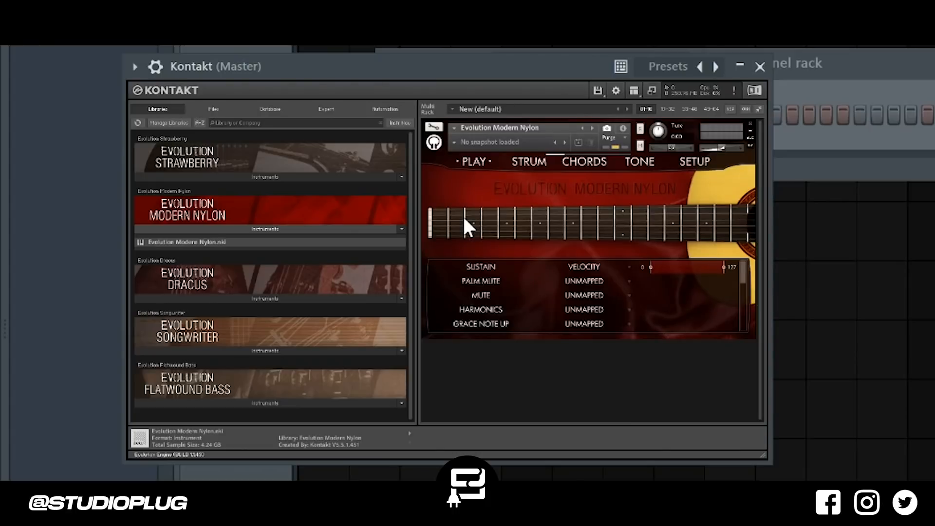
click(454, 142)
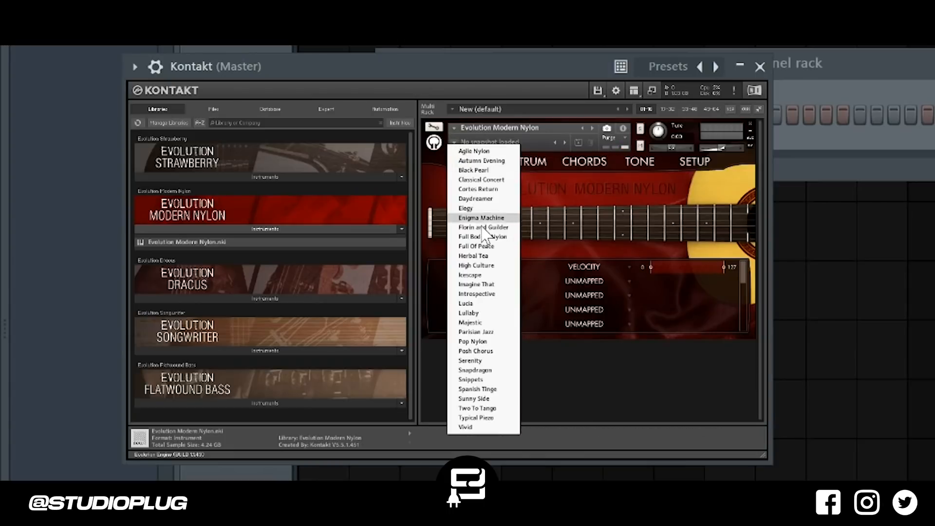
click(469, 208)
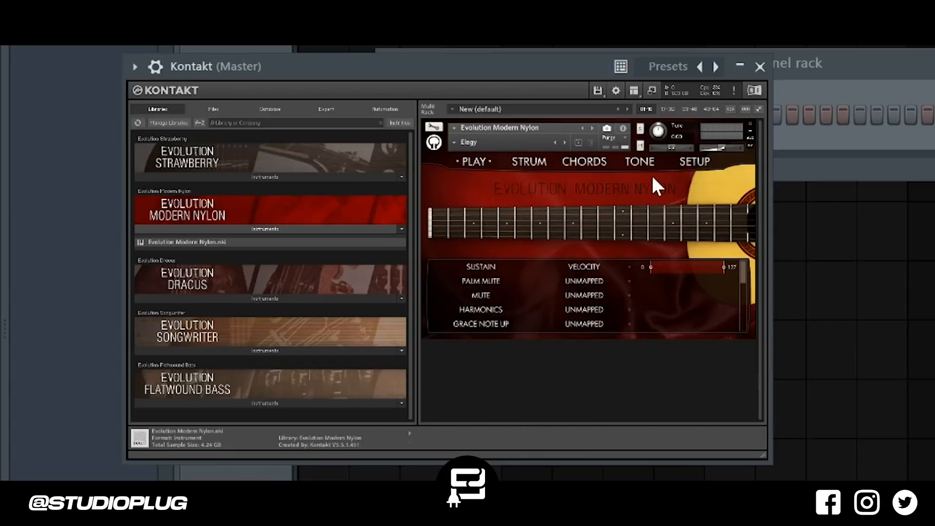
Return to the channel rack and open the Kontakt channel's piano roll
click(872, 63)
right_click(505, 167)
click(560, 167)
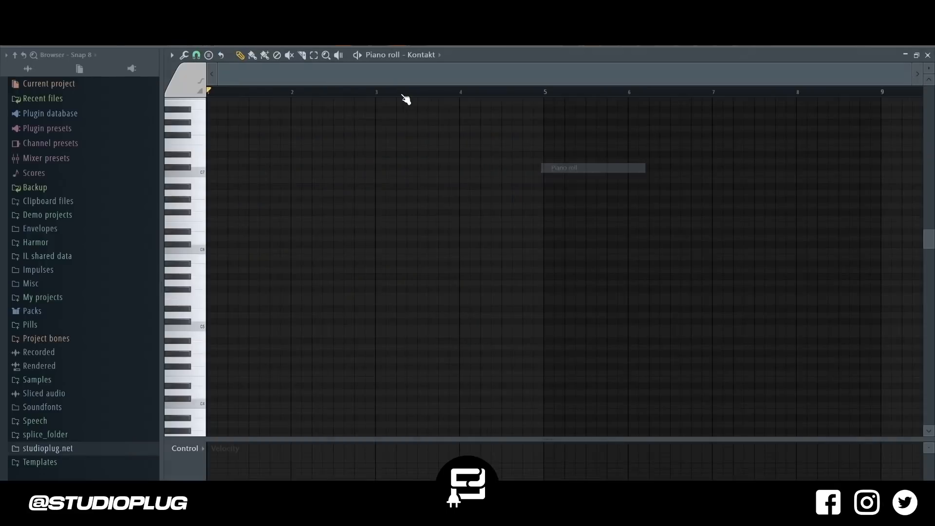
Set the typing keyboard's note layout to the Minor Harmonic scale
right_click(346, 41)
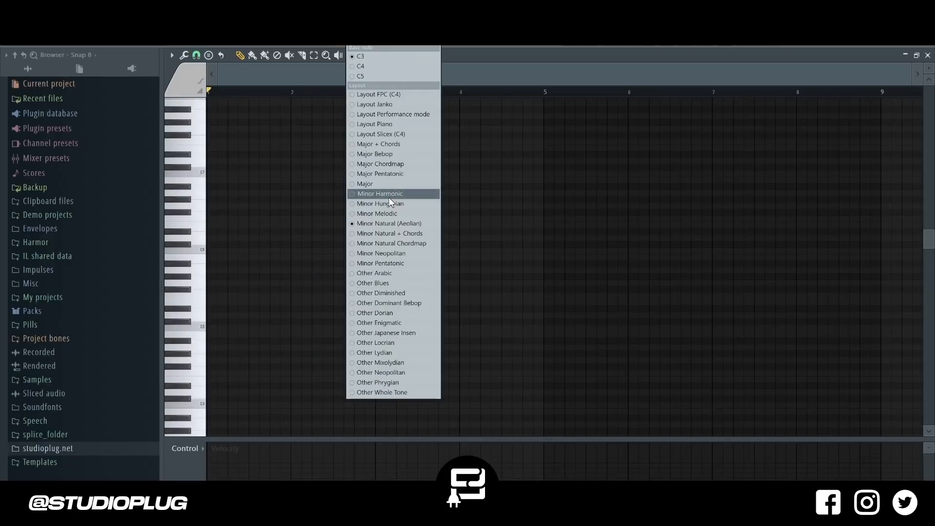
click(484, 408)
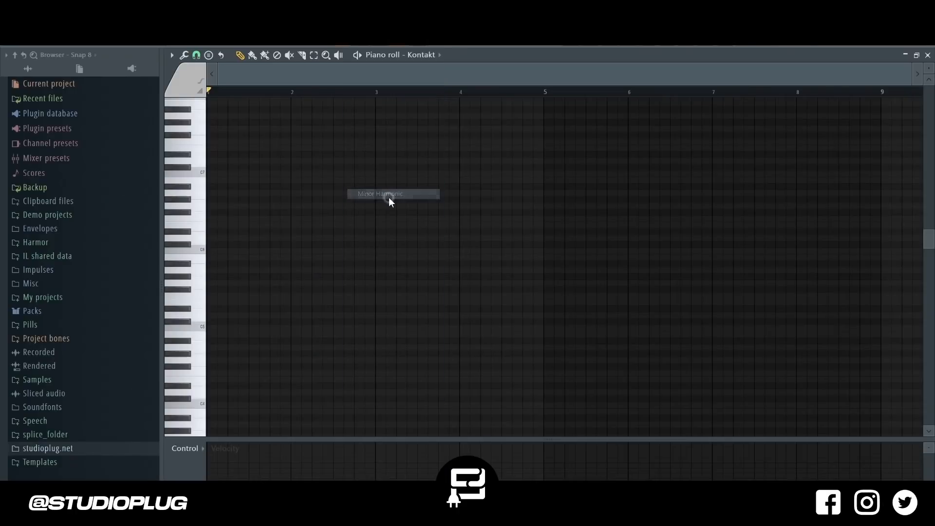
click(349, 48)
click(401, 235)
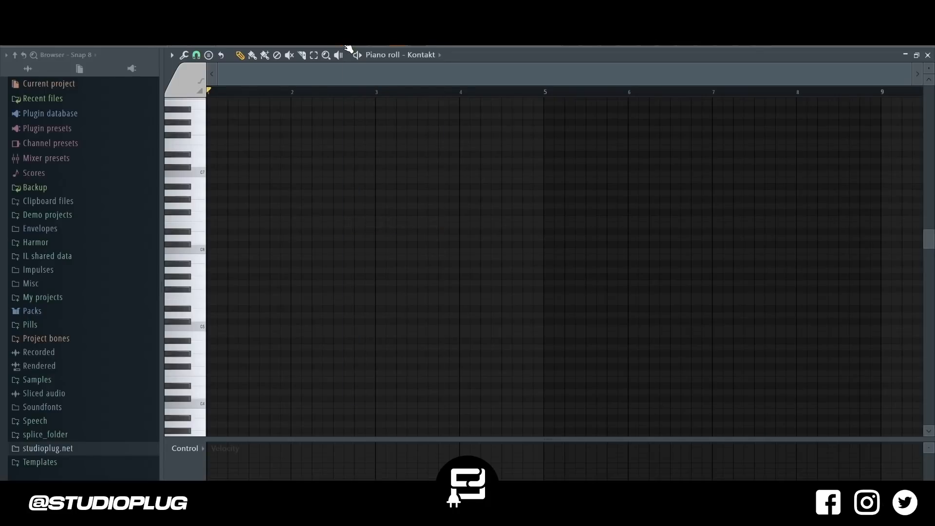
click(347, 46)
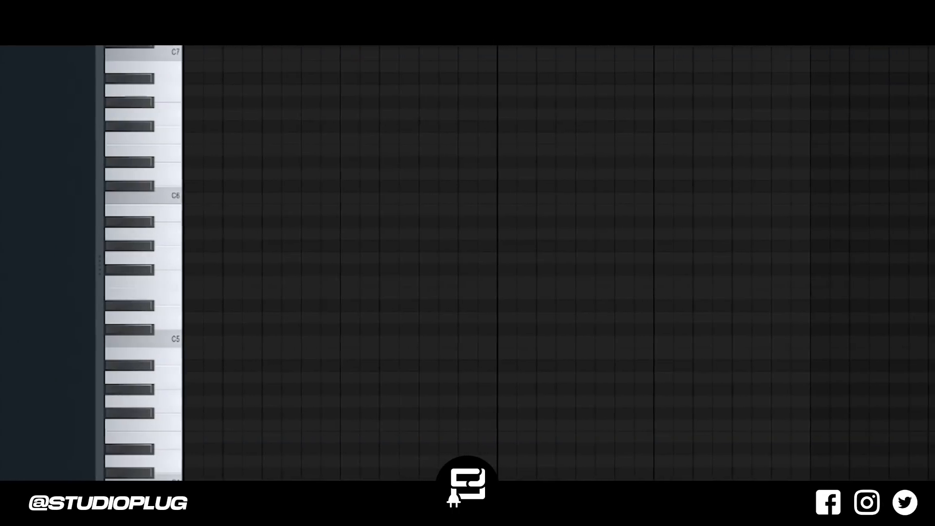
Record a four-bar guitar melody with D#6, C6 and G5 notes over bass notes C5, G#4 and G4
key(space)
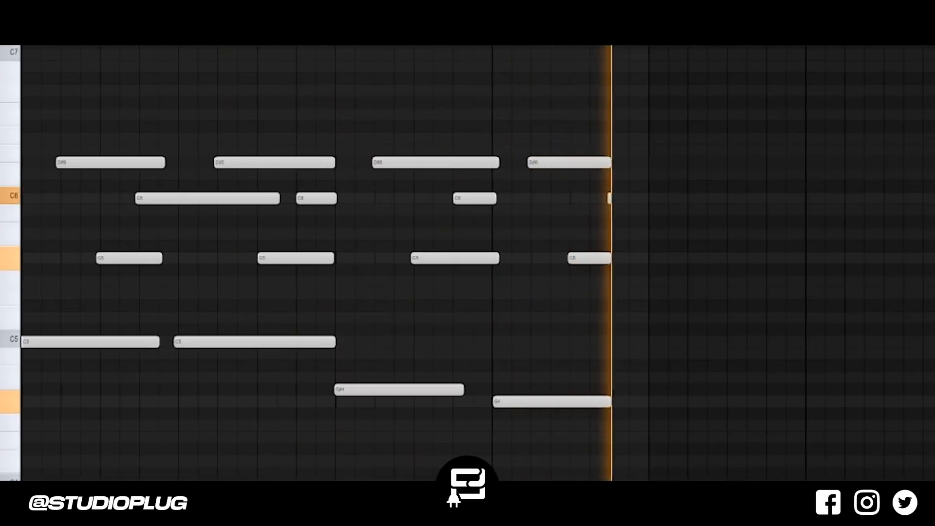
key(space)
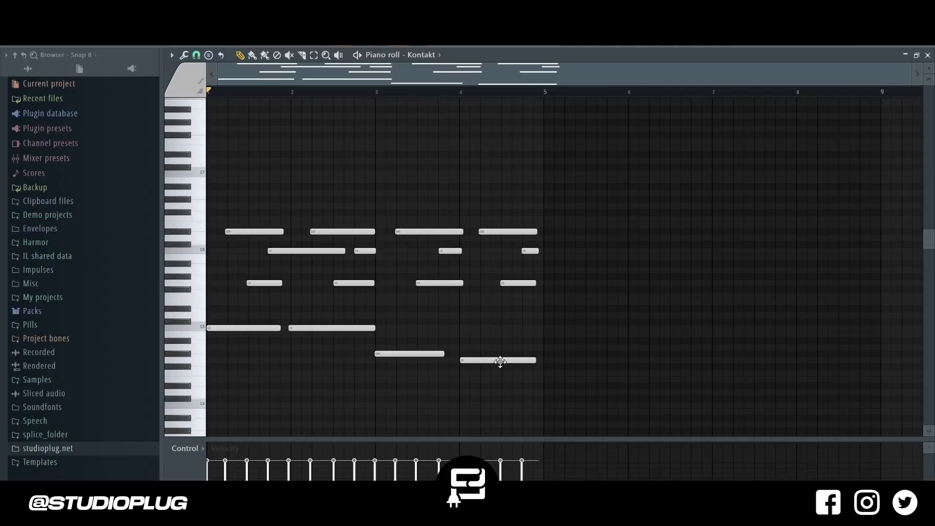
Lower the bass note in bar 4 to F4, play the melody back, and set the piano roll snap to 1/2 beat
mouse_move(501, 361)
mouse_down()
mouse_move(503, 381)
mouse_move(499, 375)
mouse_up()
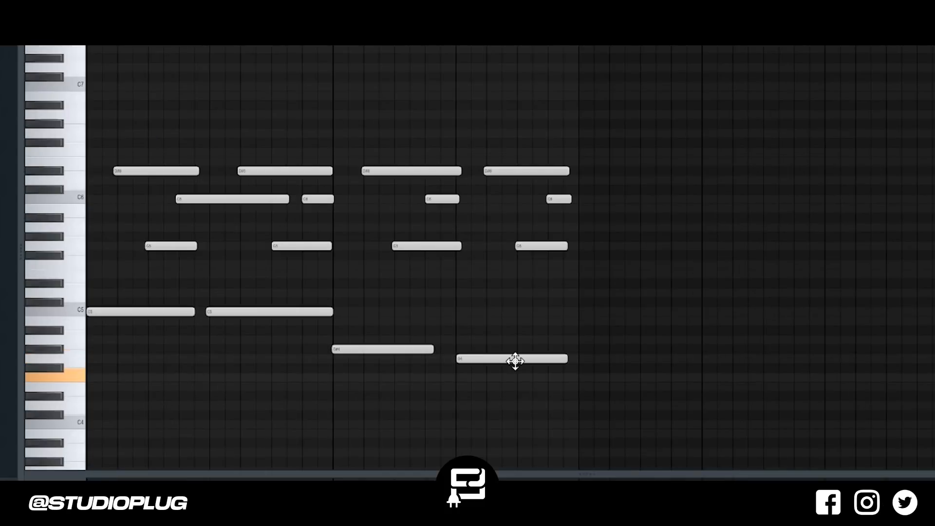
key(space)
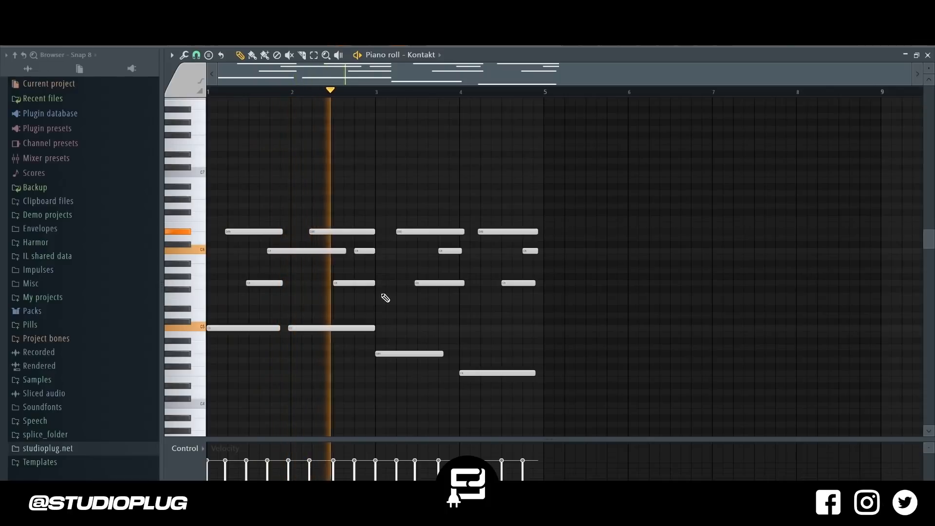
key(space)
click(196, 55)
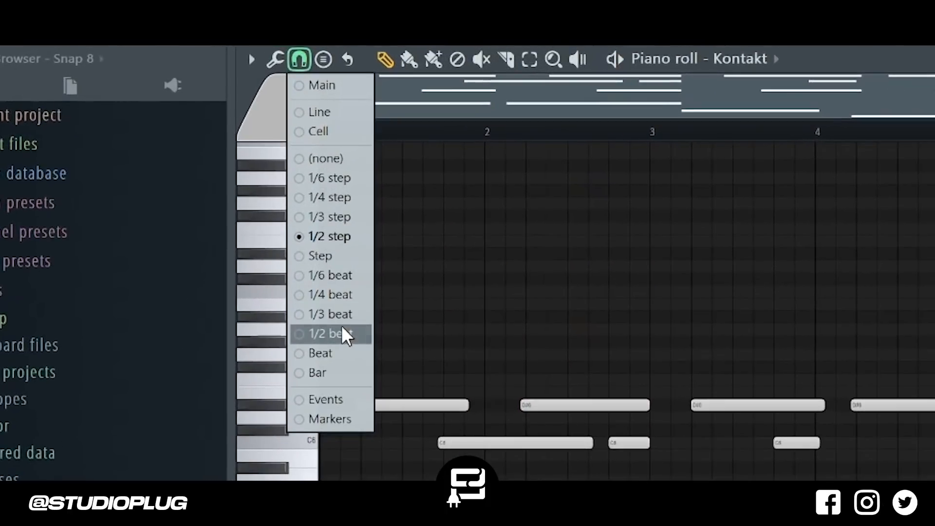
click(342, 335)
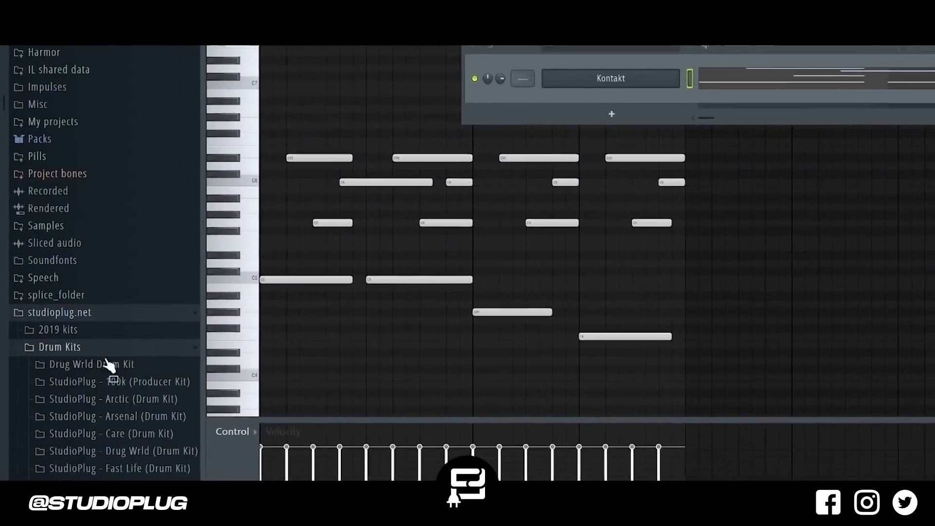
Audition claps in the StudioPlug Ghouls mini kit and add sp - travis (clap) as a new channel below Kontakt
scroll(117, 380, down, 5)
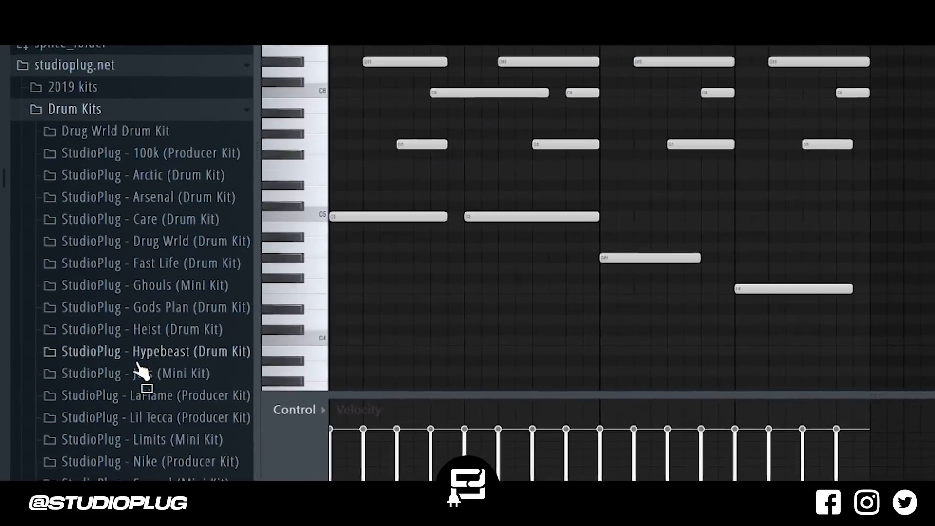
click(202, 187)
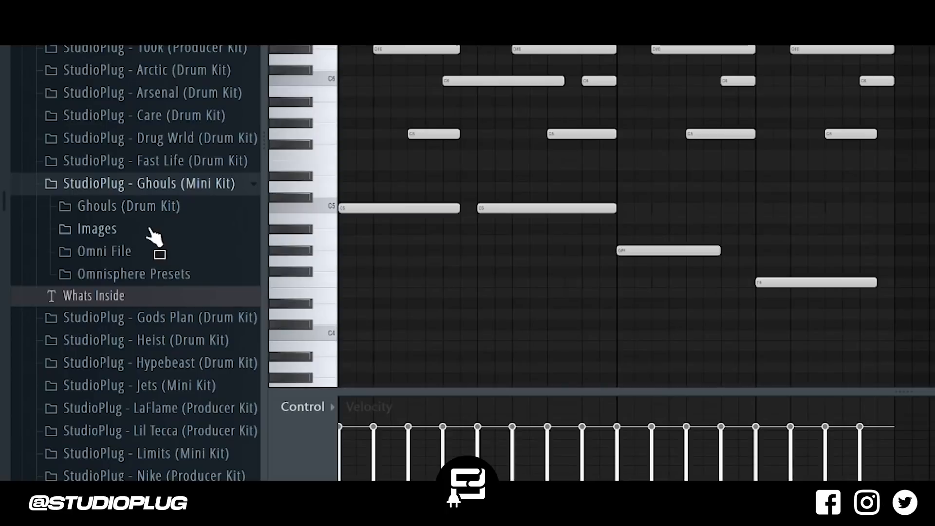
click(163, 205)
click(126, 254)
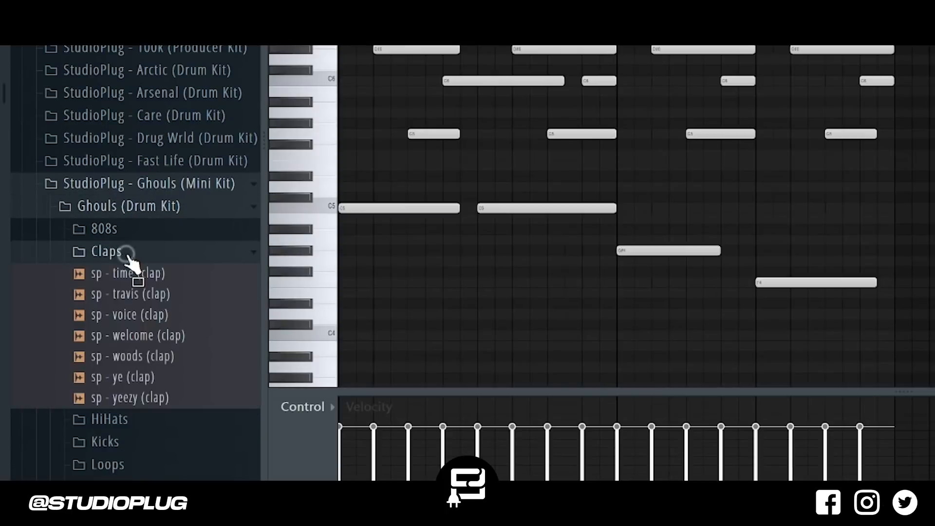
click(131, 278)
click(147, 295)
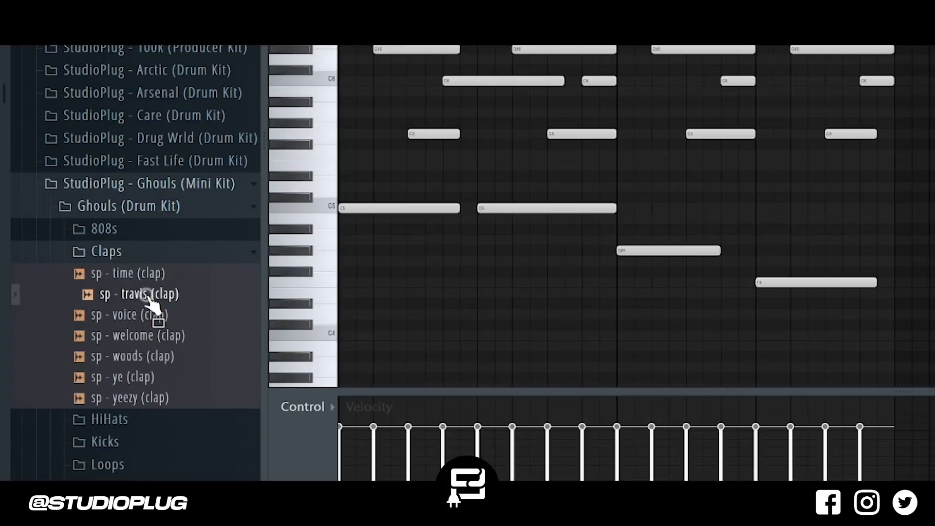
drag(193, 299, 487, 182)
Place a C5 clap note on the third beat of each of the four bars in the clap's piano roll
key(space)
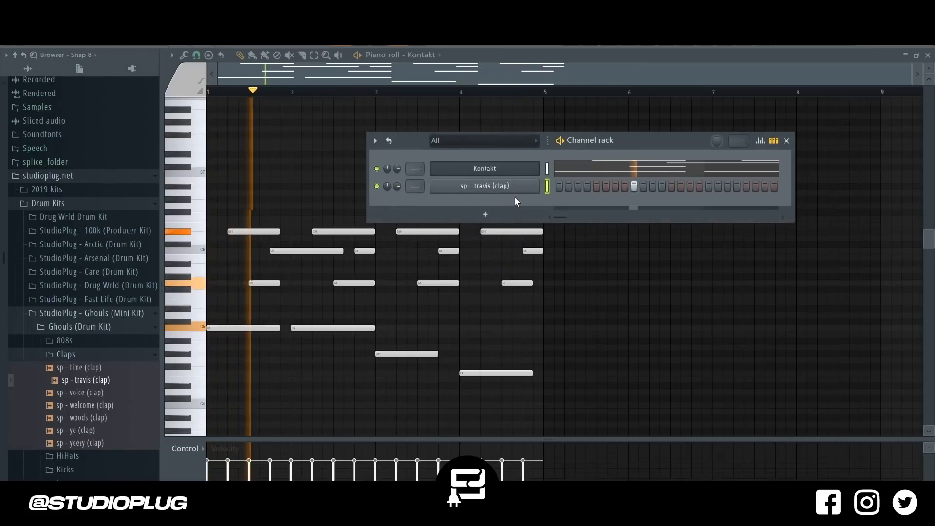
key(space)
right_click(528, 187)
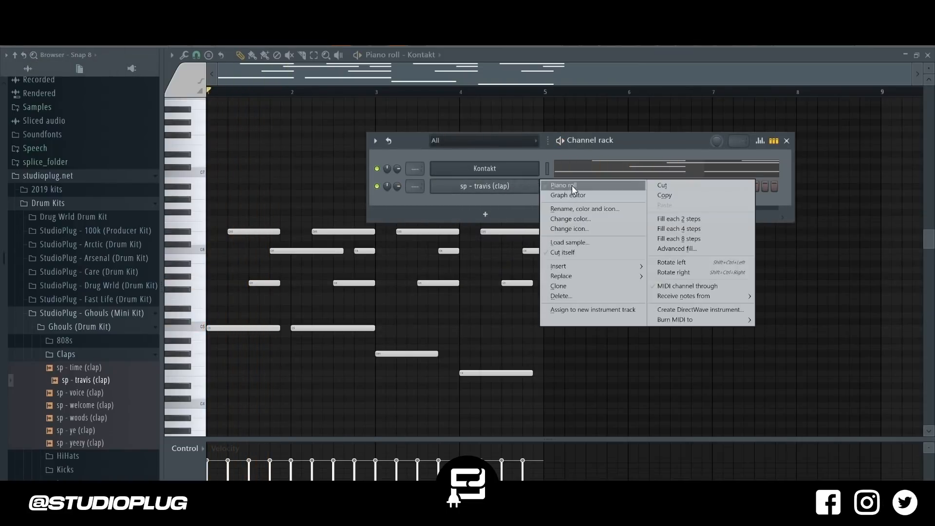
click(572, 190)
right_click(543, 185)
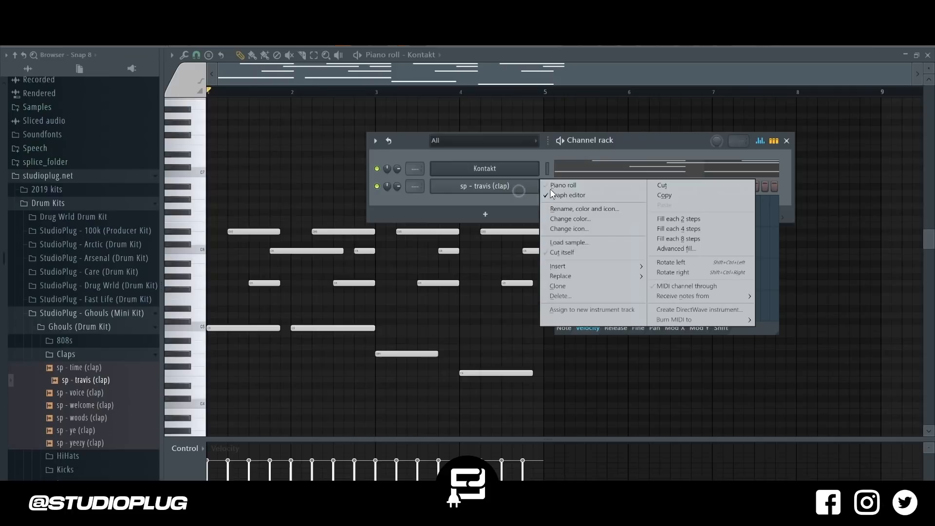
click(555, 187)
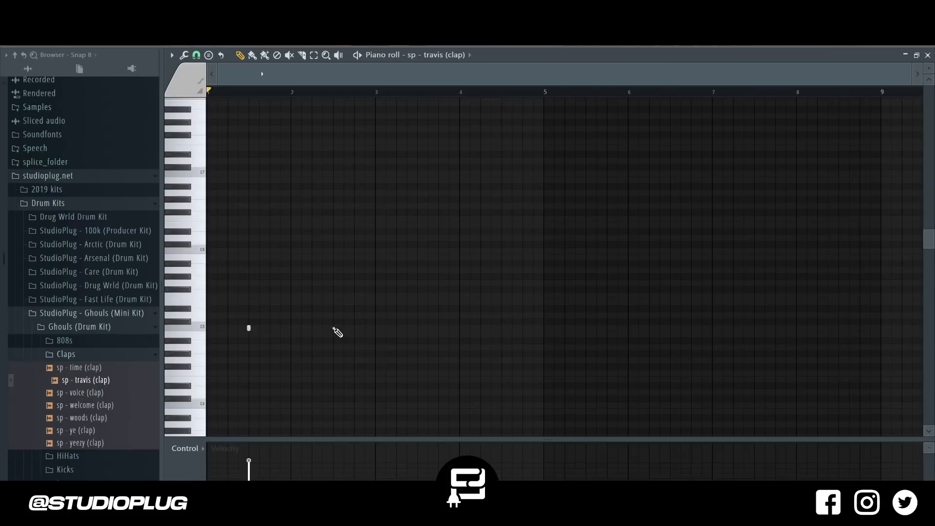
key(space)
click(418, 329)
click(502, 328)
Add sp - tip (hihat) from the kit's HiHats folder as a channel and fill each 2 steps of its pattern
key(F6)
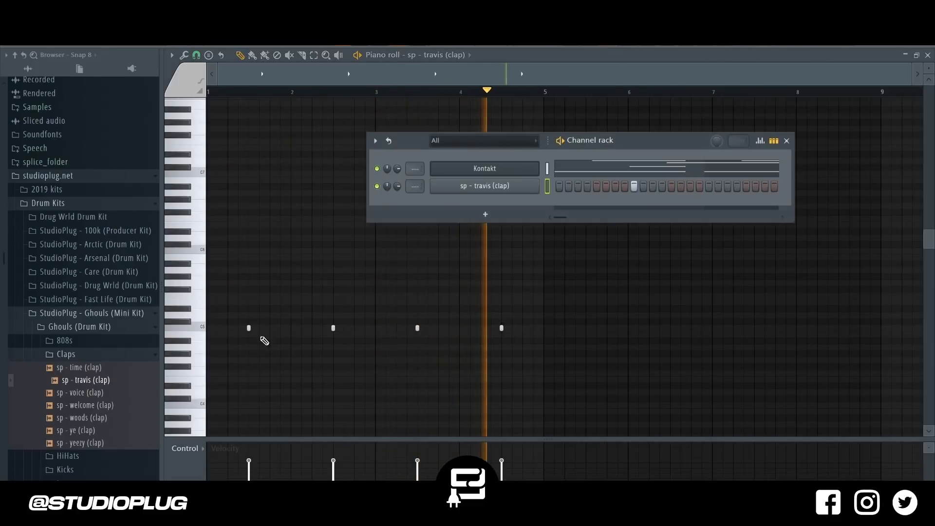
click(100, 355)
click(82, 368)
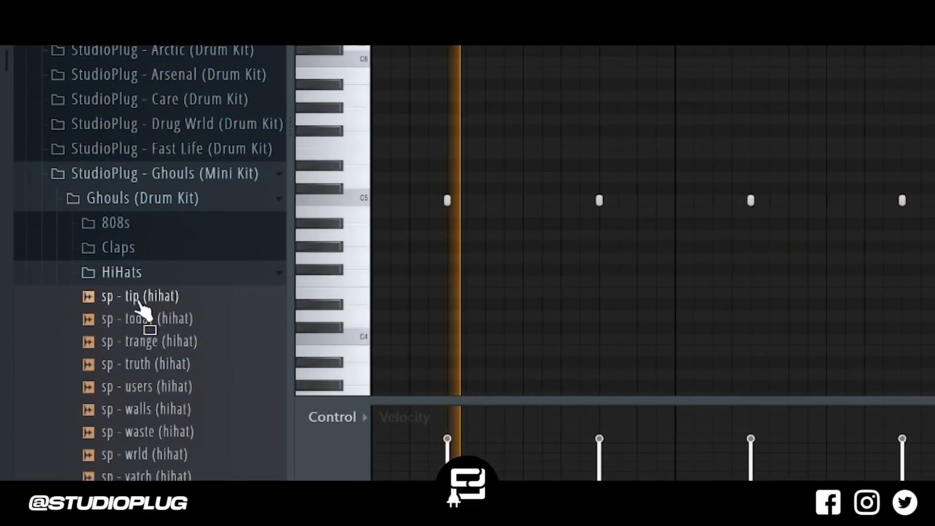
drag(137, 299, 721, 30)
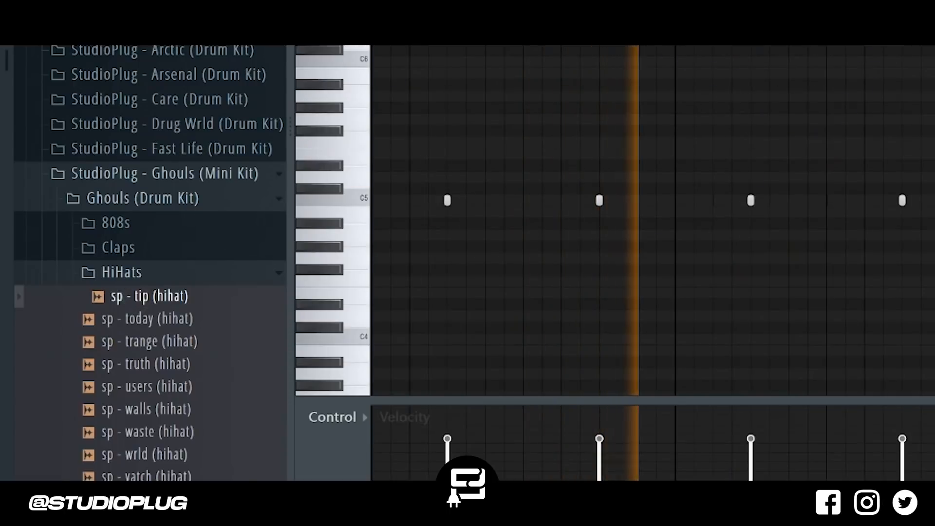
right_click(451, 204)
click(695, 237)
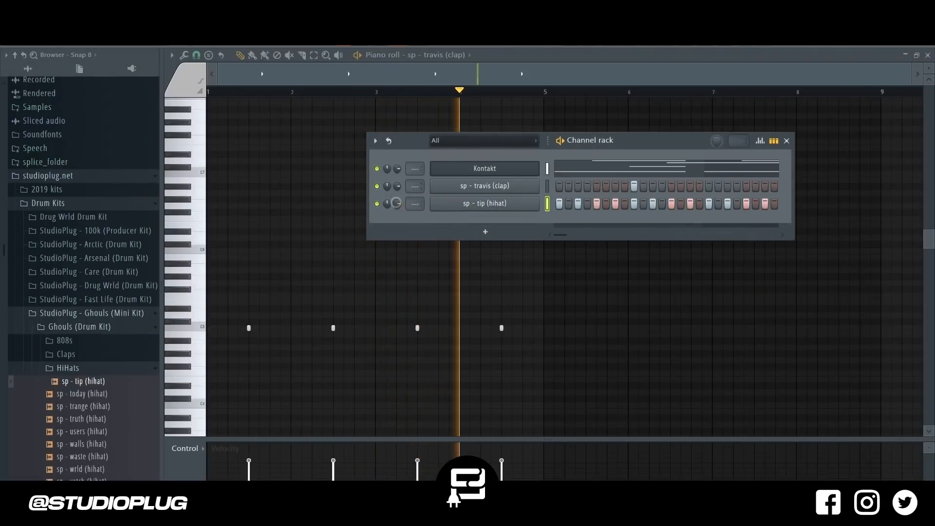
Audition the vacant, vine and wish 808s, add sp - wish (808) as a channel, and open its piano roll
click(104, 368)
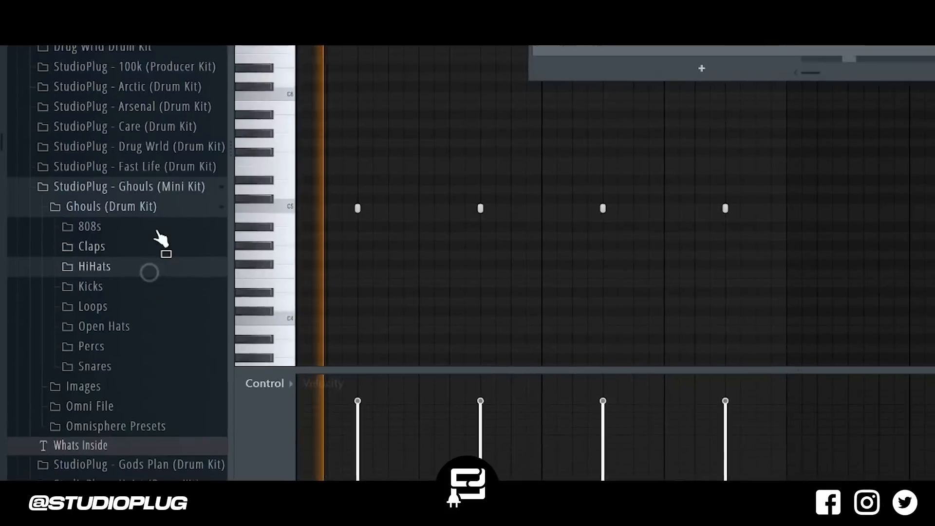
click(109, 340)
click(151, 227)
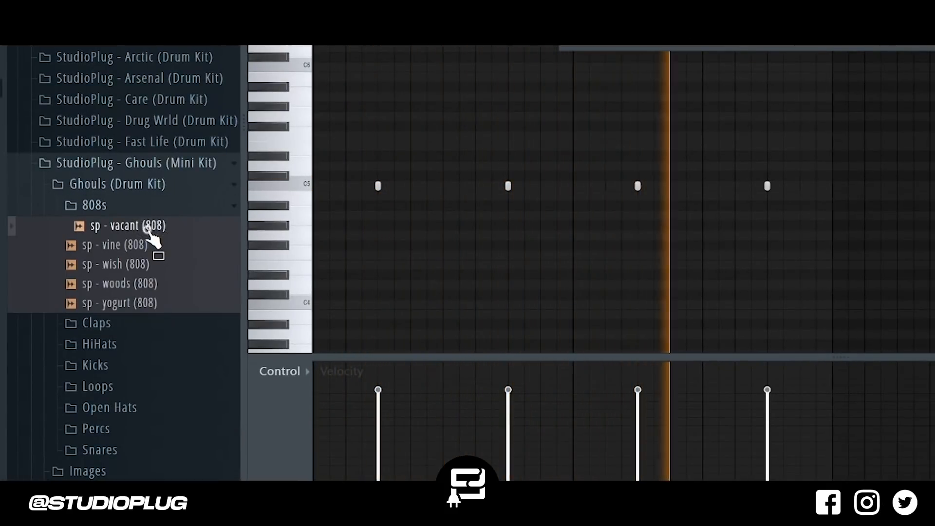
click(145, 246)
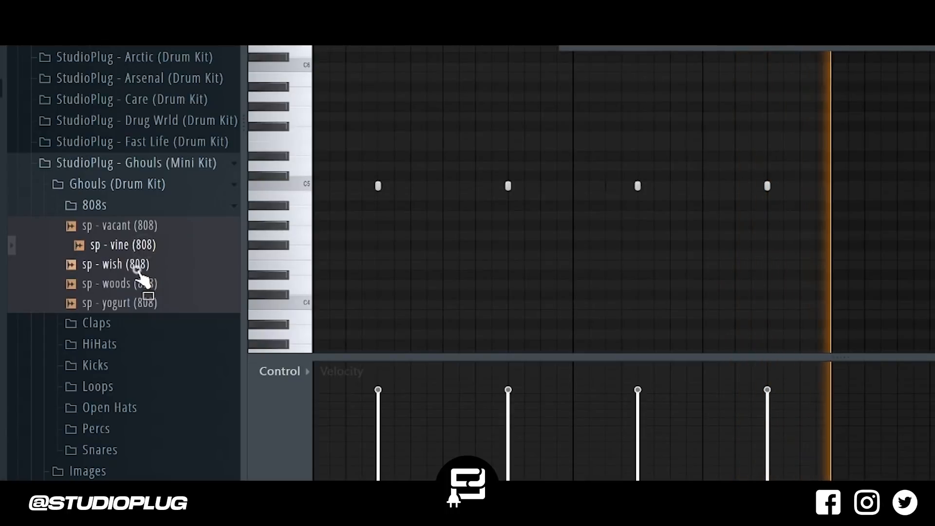
click(141, 269)
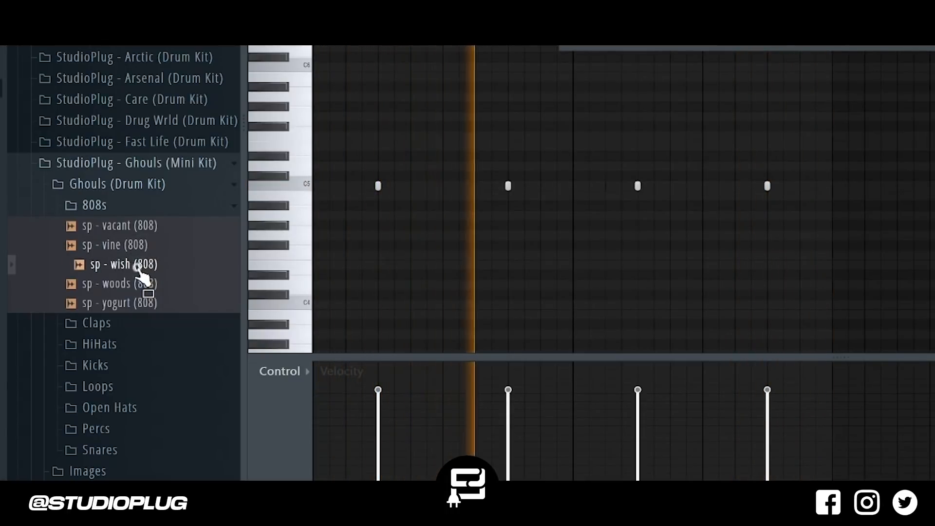
drag(140, 274, 489, 224)
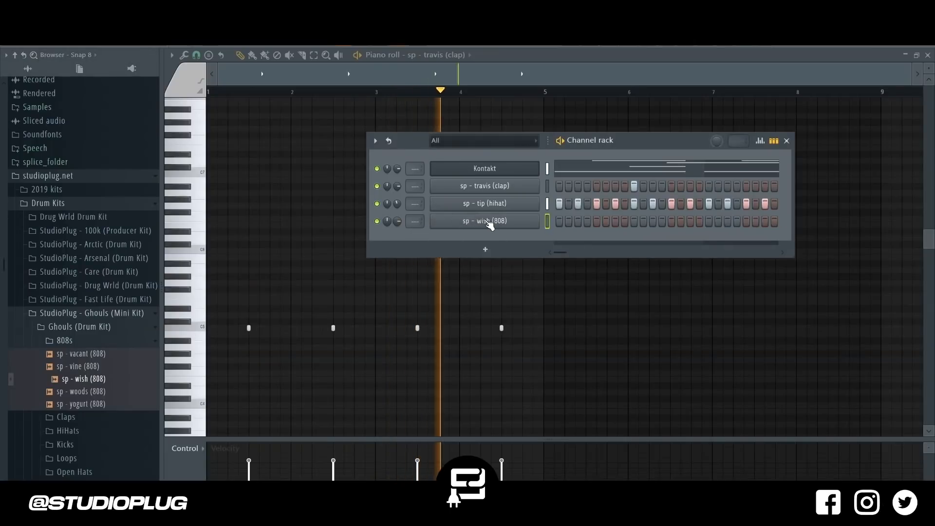
right_click(489, 224)
click(555, 222)
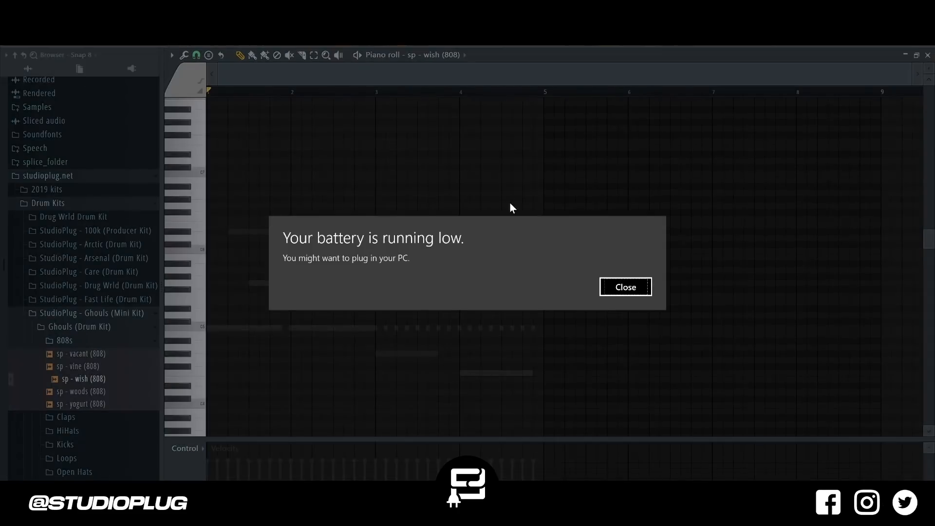
Dismiss the battery notice and turn on Cut self in the sp - wish (808) channel's settings
click(624, 286)
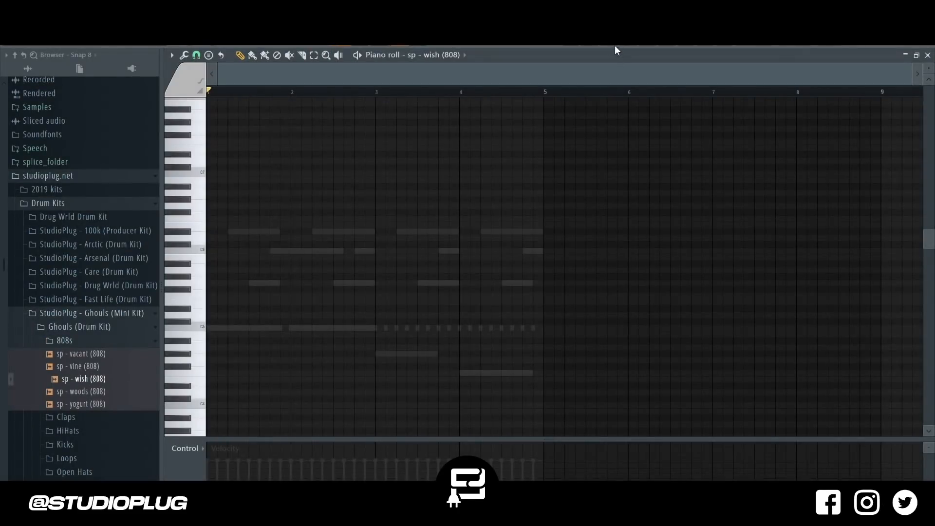
key(F6)
click(487, 221)
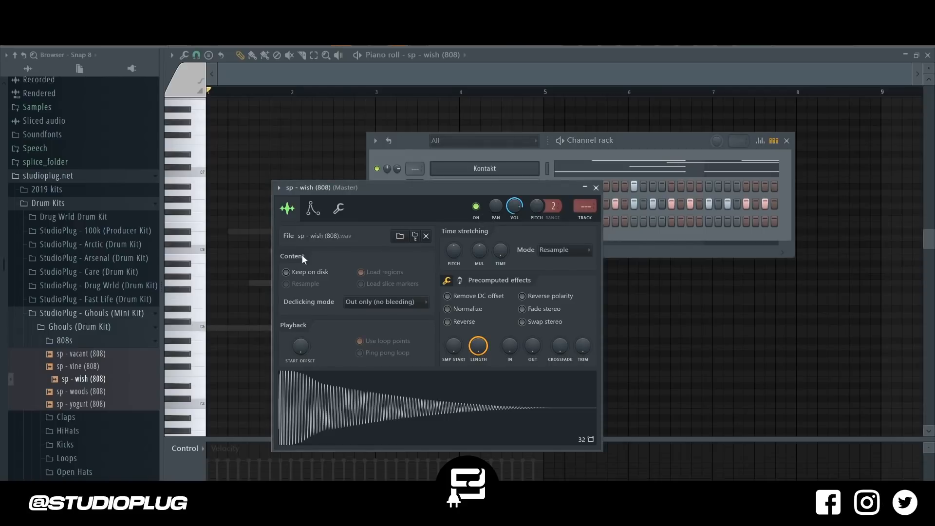
click(337, 208)
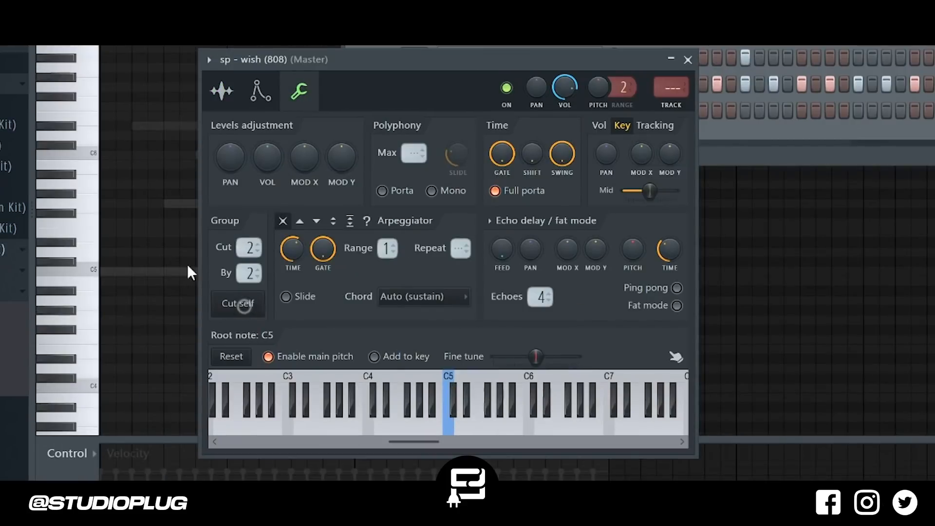
click(147, 234)
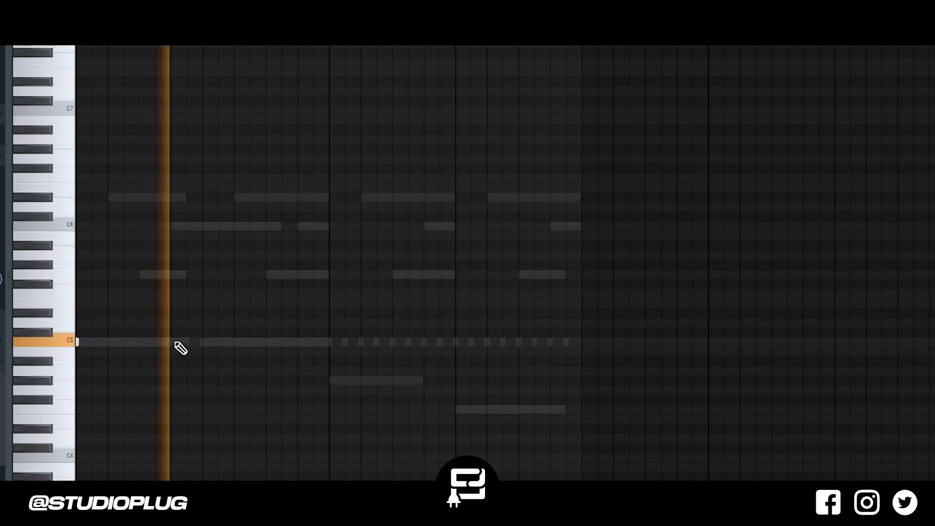
Place short C5 808 notes on steps 1 and 15 of bar 1 and on steps 5 and 11 of bar 2
right_click(217, 343)
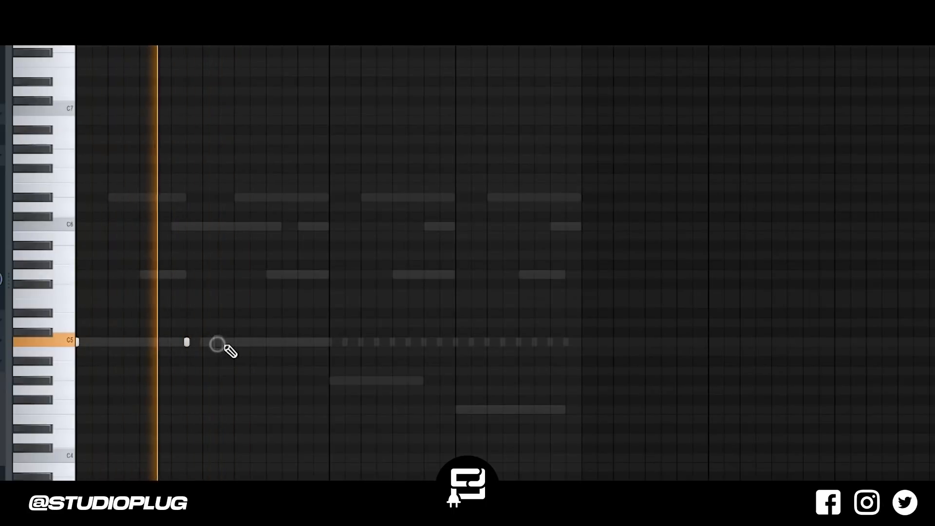
click(235, 342)
click(265, 343)
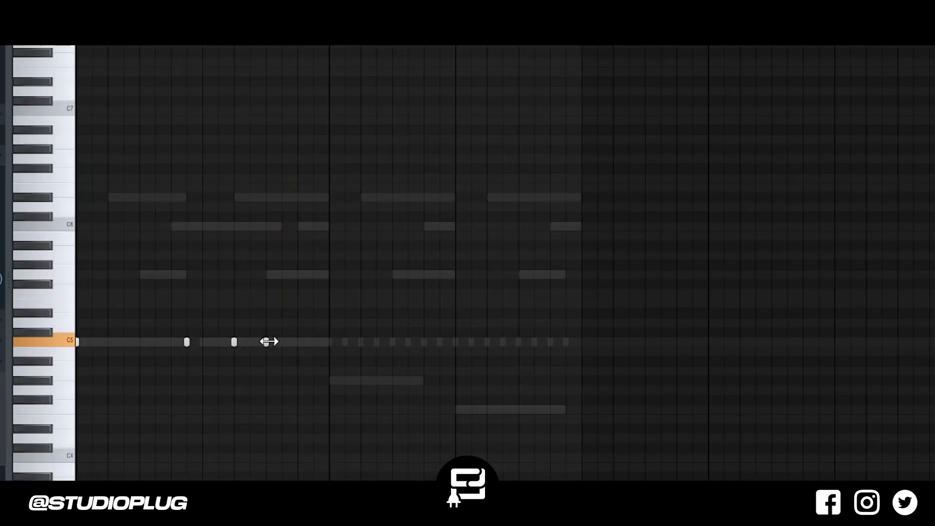
right_click(266, 342)
click(282, 343)
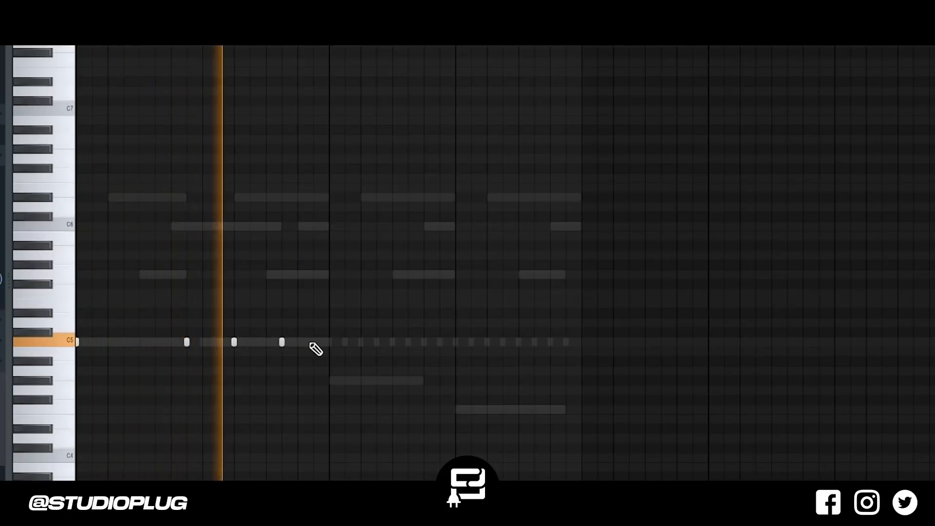
Place short G#4 808 notes on steps 1 and 15 of bar 3 and F4 notes on steps 5 and 11 of bar 4
click(330, 380)
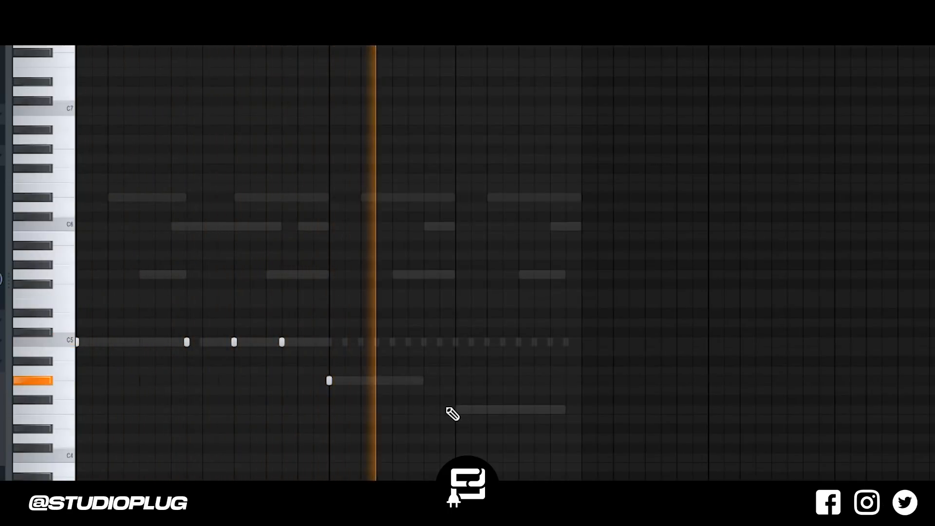
click(440, 381)
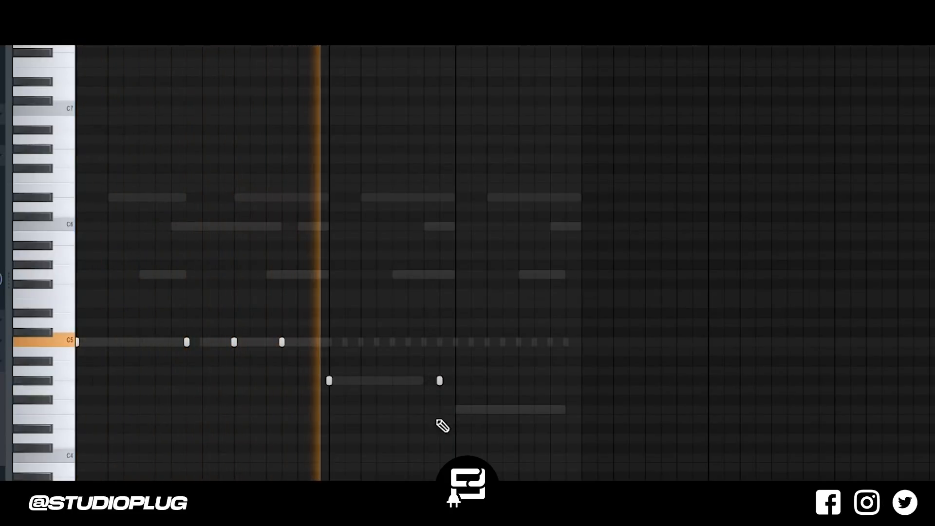
click(487, 410)
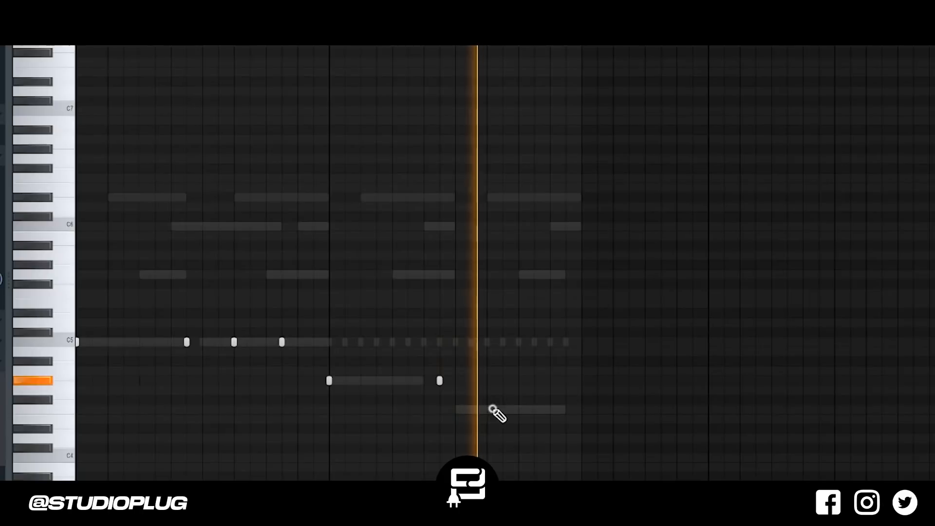
key(space)
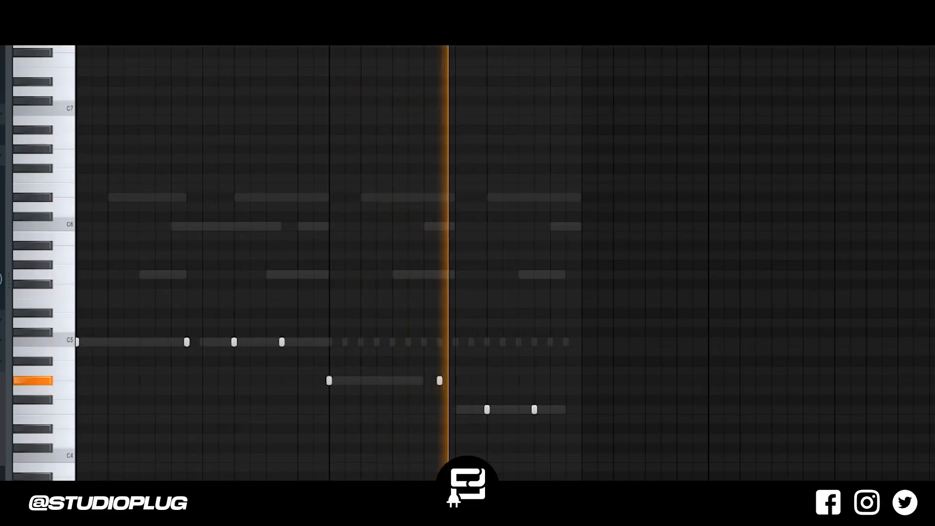
key(space)
Transpose the whole Kontakt melody up seven semitones so that its first bass note is G5
key(F6)
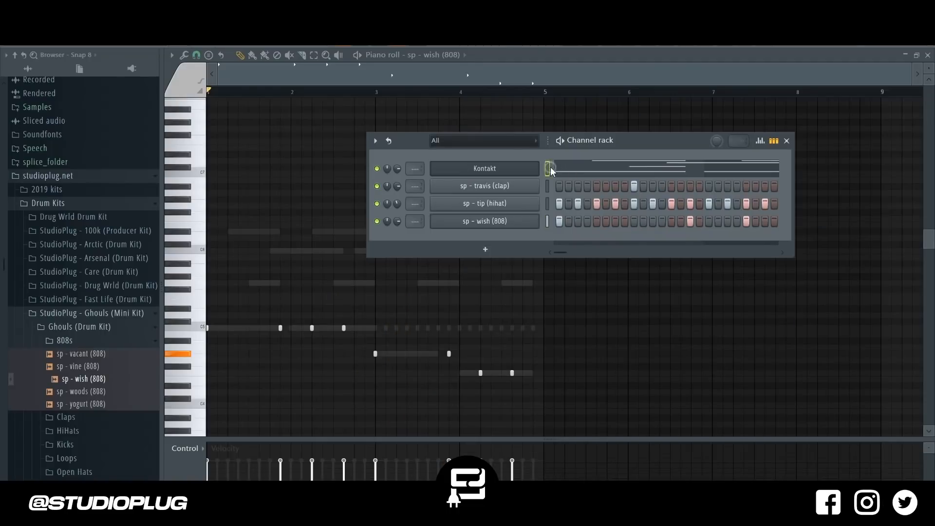
click(567, 169)
scroll(388, 255, up, 5)
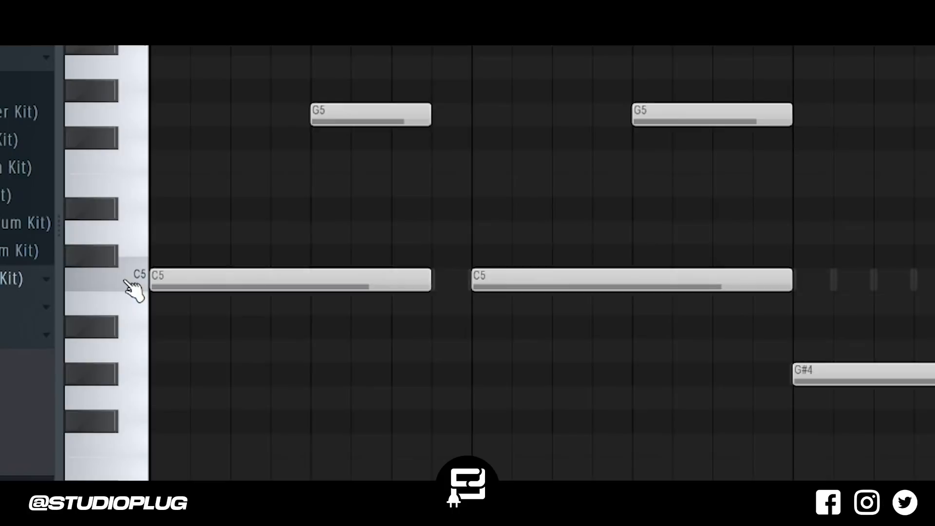
key(shift+Up)
key(shift+Up)
key(shift+Up)
key(shift+Up)
key(shift+Up)
key(shift+Up)
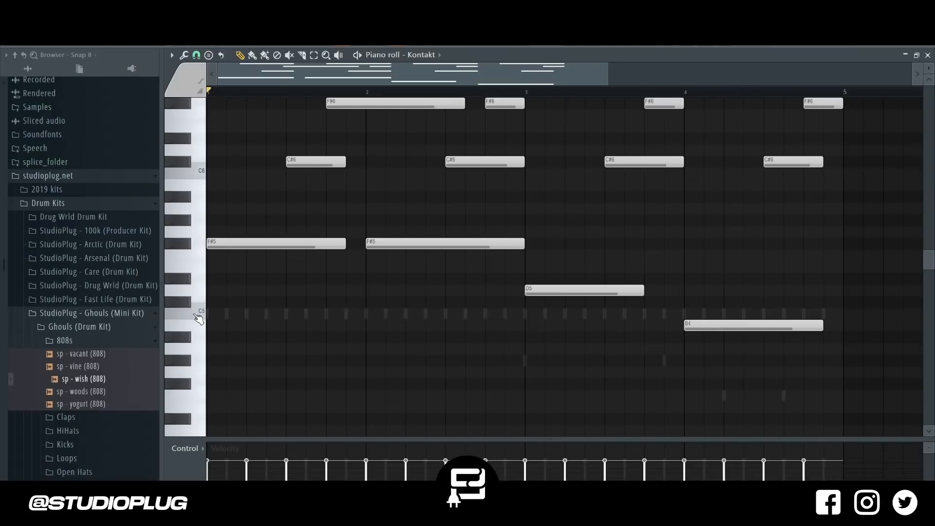
key(shift+Down)
key(shift+Down)
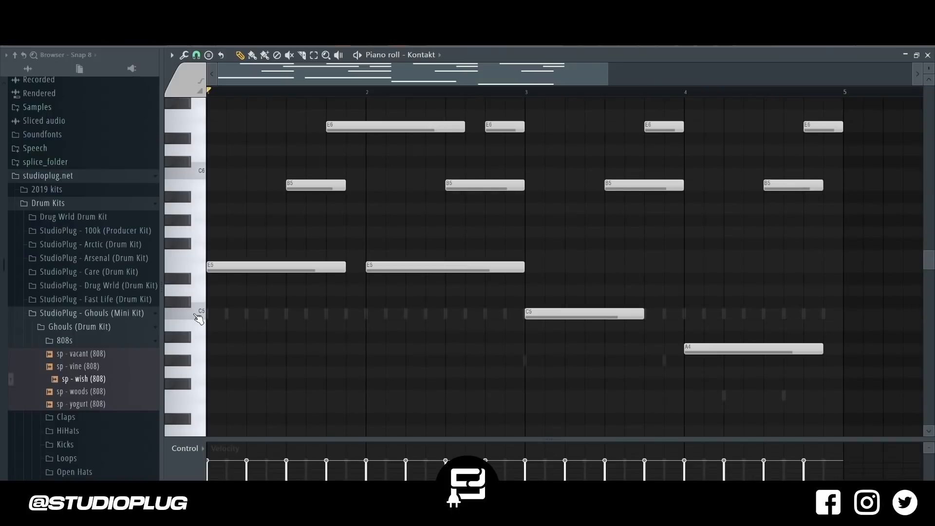
key(shift+Up)
key(shift+Up)
key(shift+Up)
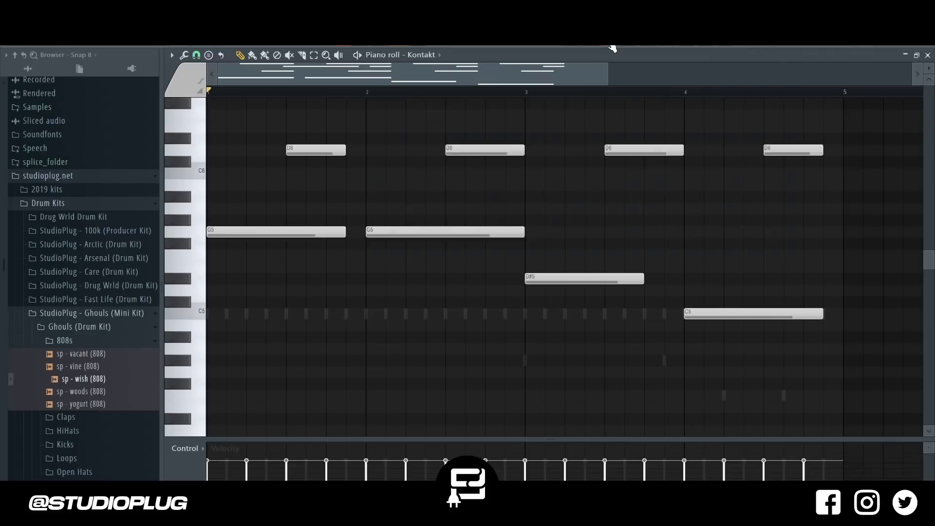
Transpose all sp - wish (808) notes up seven semitones to match the melody's G5 root and play the pattern
key(F6)
right_click(525, 225)
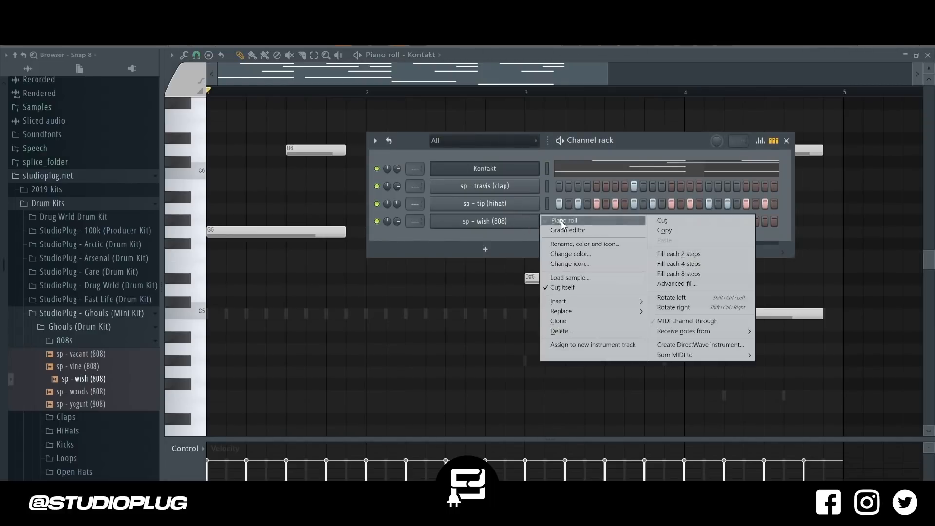
click(562, 220)
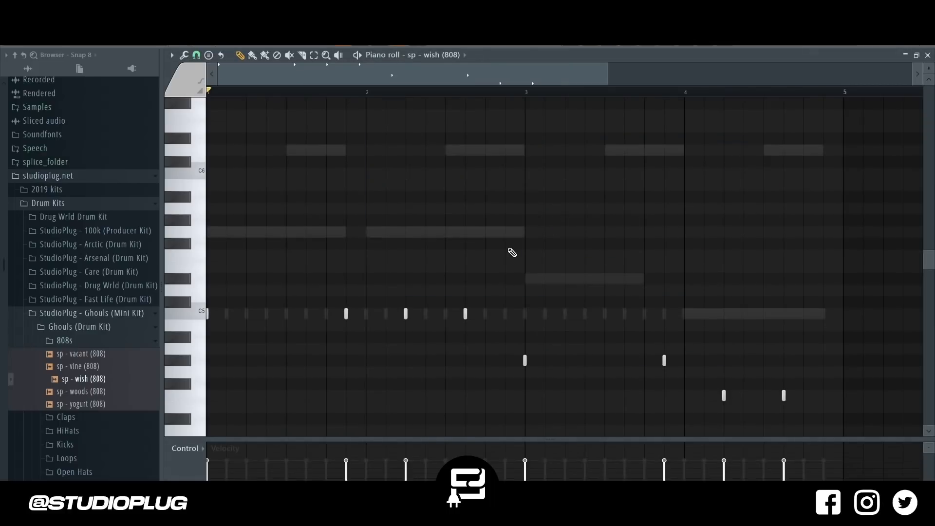
key(shift+Up)
key(shift+Up)
key(shift+Up)
key(shift+Up)
key(shift+Up)
key(shift+Up)
key(shift+Up)
key(space)
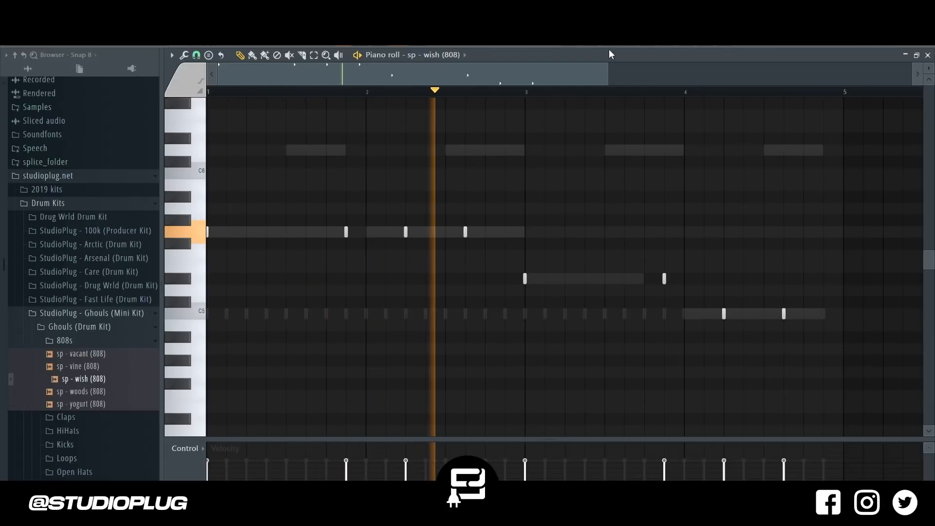
Transpose the whole Kontakt melody down three semitones so that its first bass note is E5
key(F6)
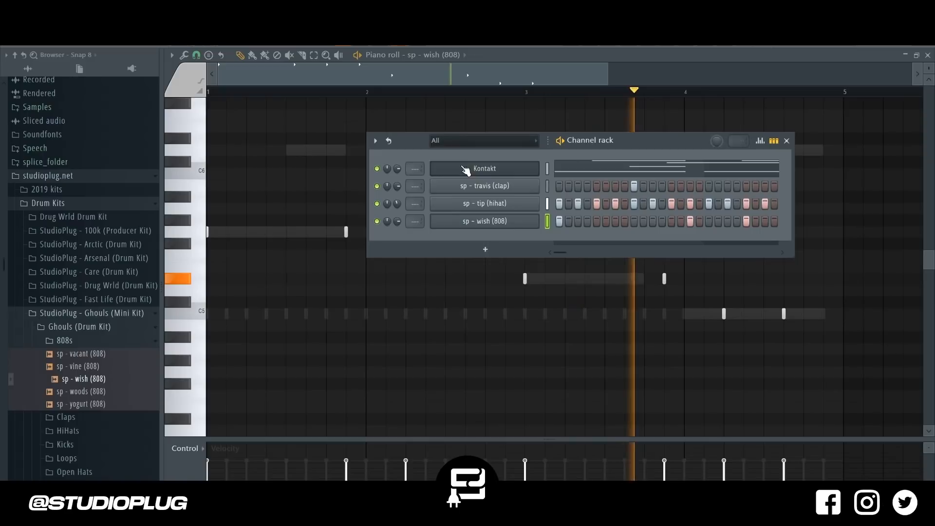
click(561, 172)
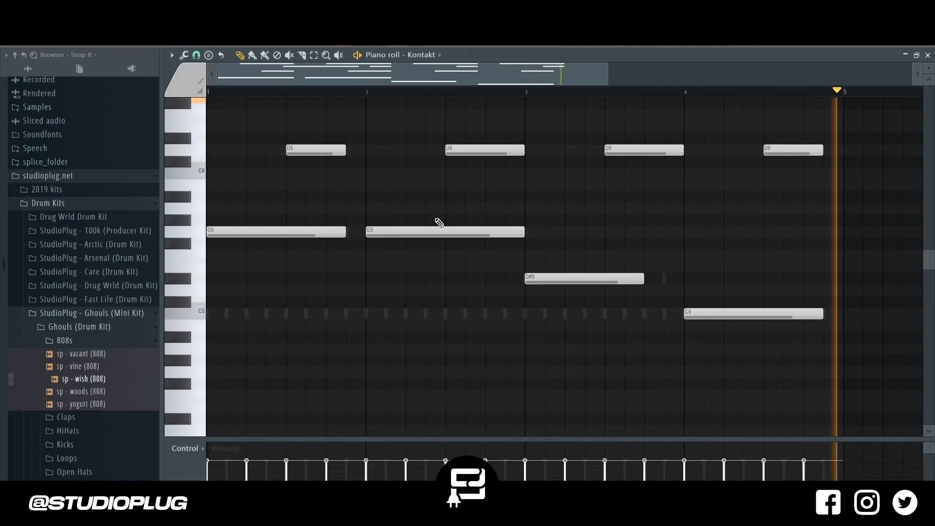
key(space)
key(Down)
key(Down)
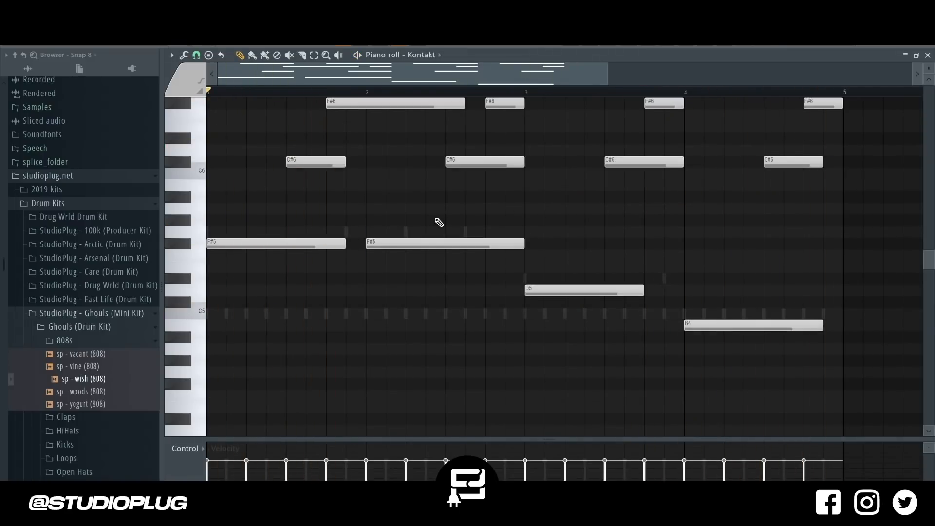
key(Down)
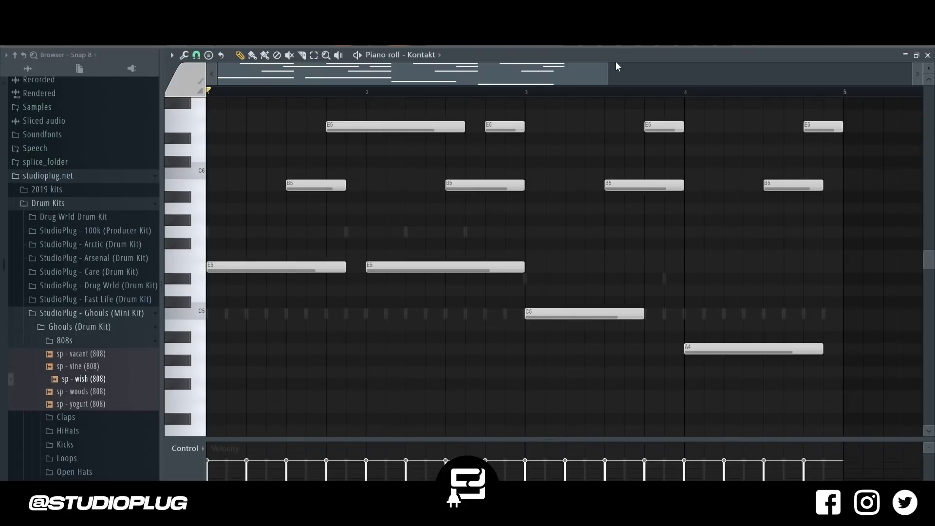
Transpose all sp - wish (808) notes down three semitones to match the melody's E5 root and play the pattern
key(F6)
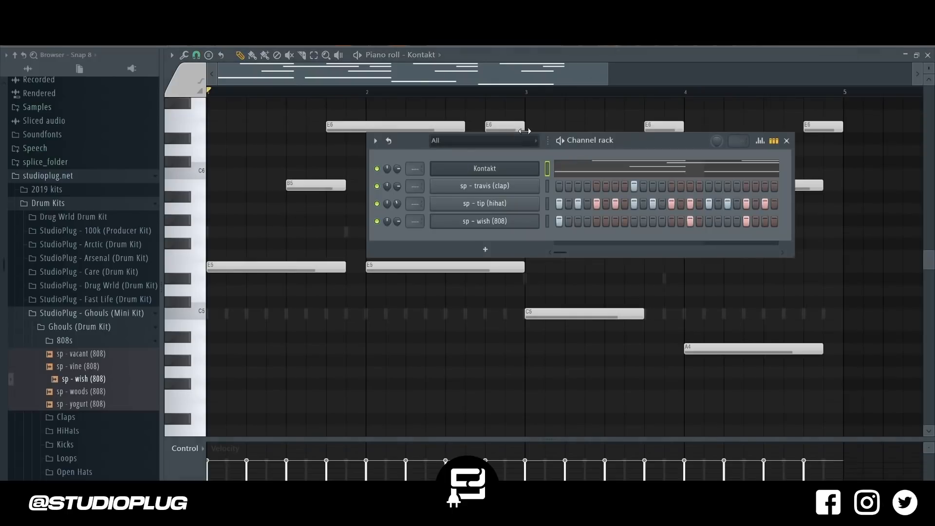
right_click(526, 219)
click(551, 219)
key(Down)
key(Down)
key(Down)
key(space)
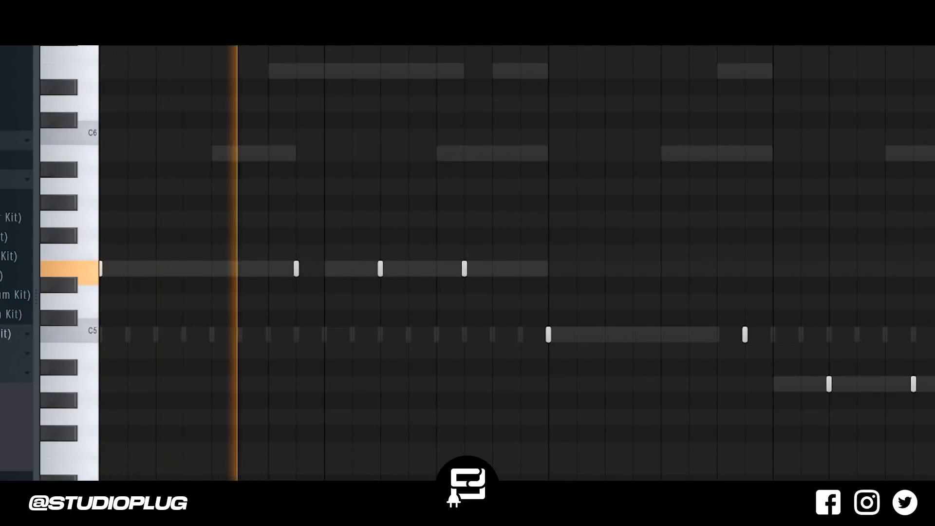
Open the Kontakt melody's piano roll and listen to the upper notes of bar 1
key(F6)
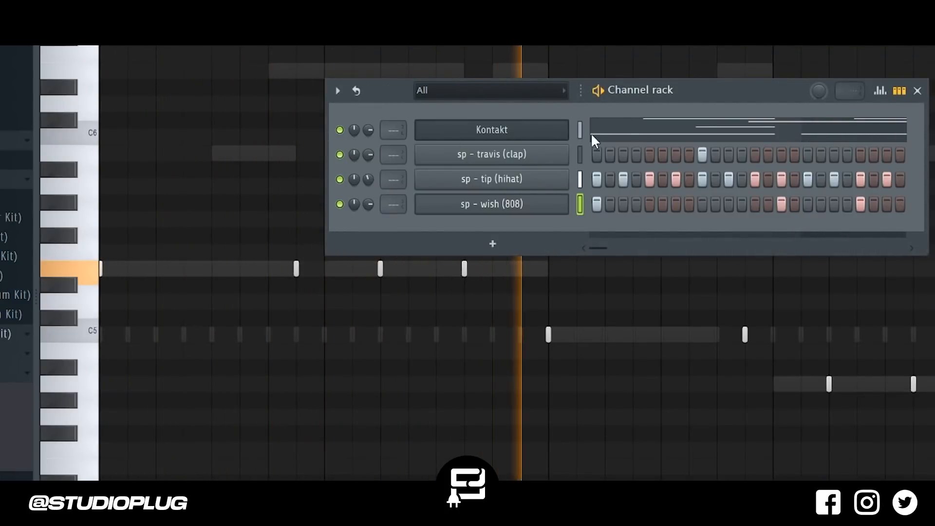
click(617, 138)
key(space)
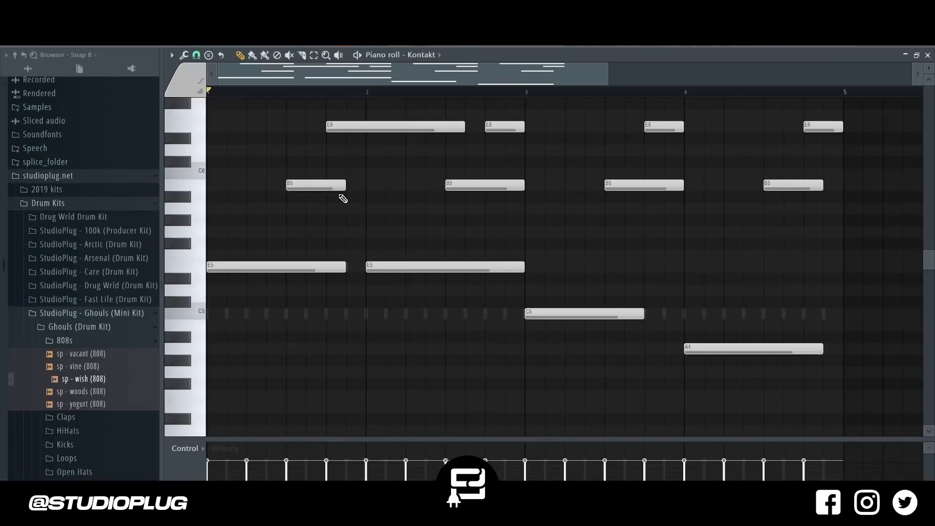
scroll(343, 198, up, 3)
scroll(301, 221, up, 3)
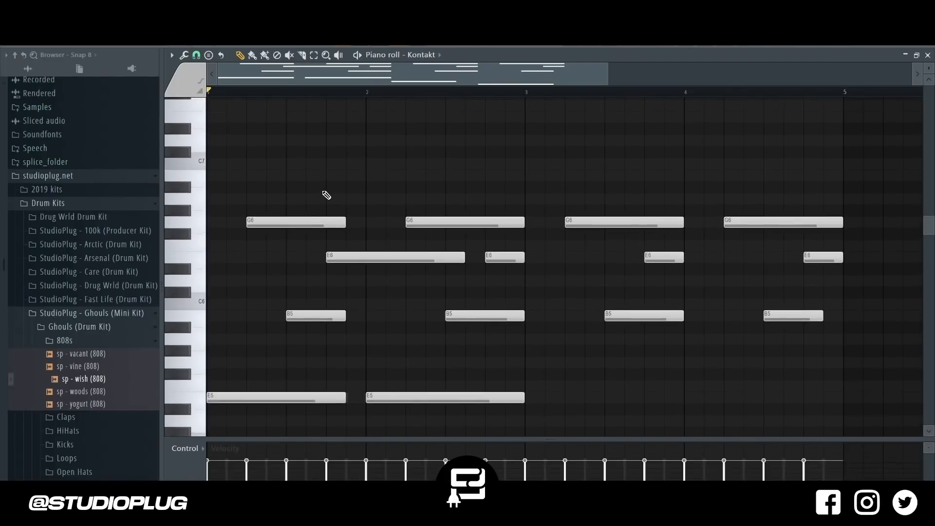
key(space)
key(space)
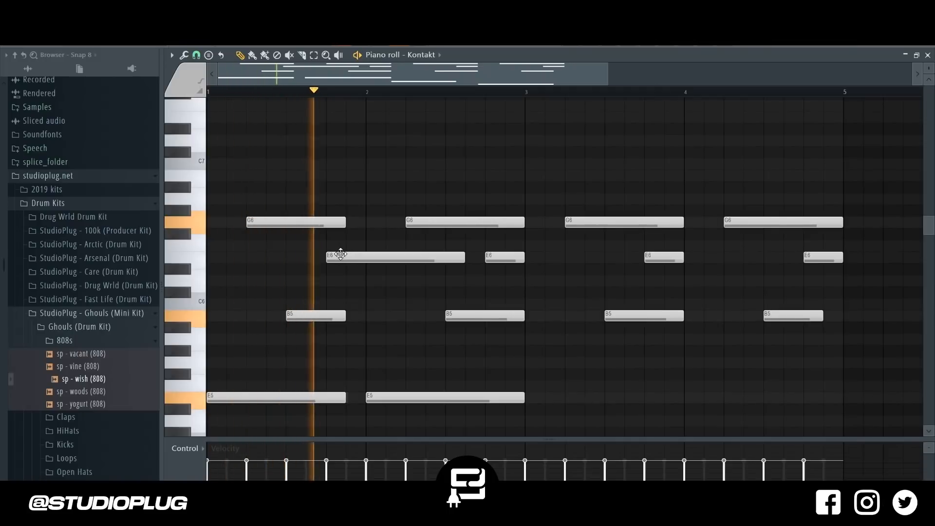
key(space)
key(space)
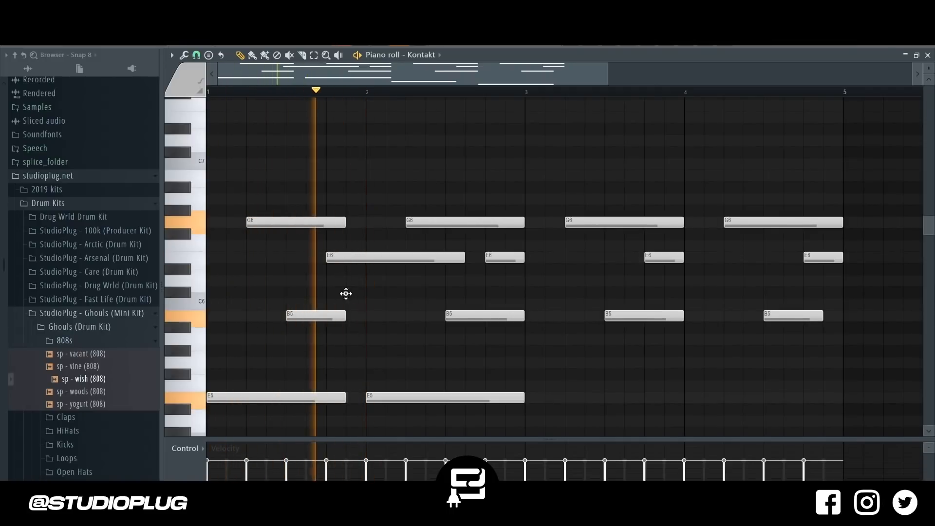
Try a short extra melody note on D6 and D#6 near the end of bar 1 and remove it
click(346, 294)
drag(346, 294, 347, 281)
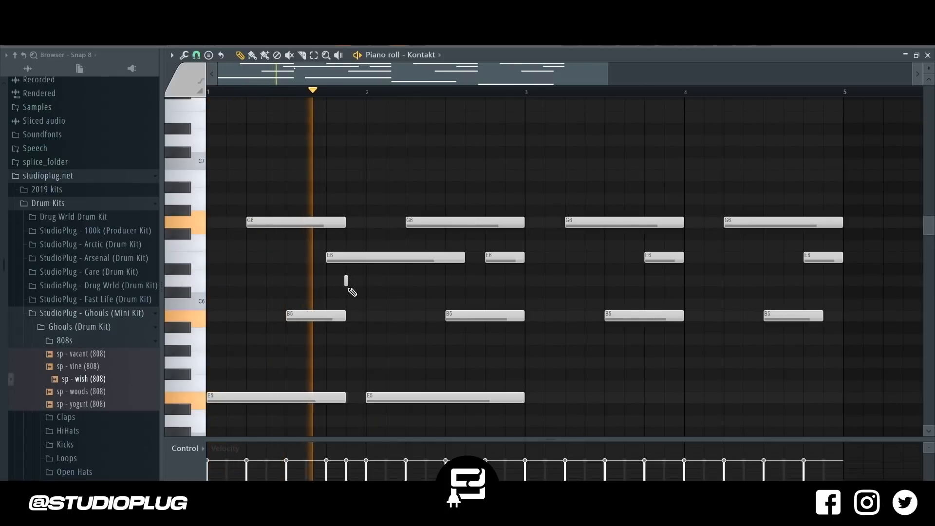
key(space)
drag(351, 281, 351, 269)
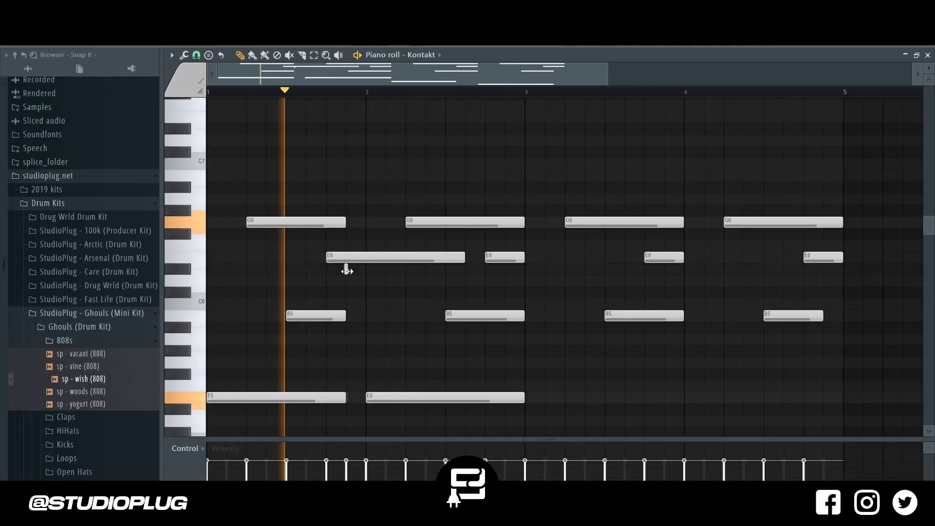
key(space)
right_click(347, 269)
key(space)
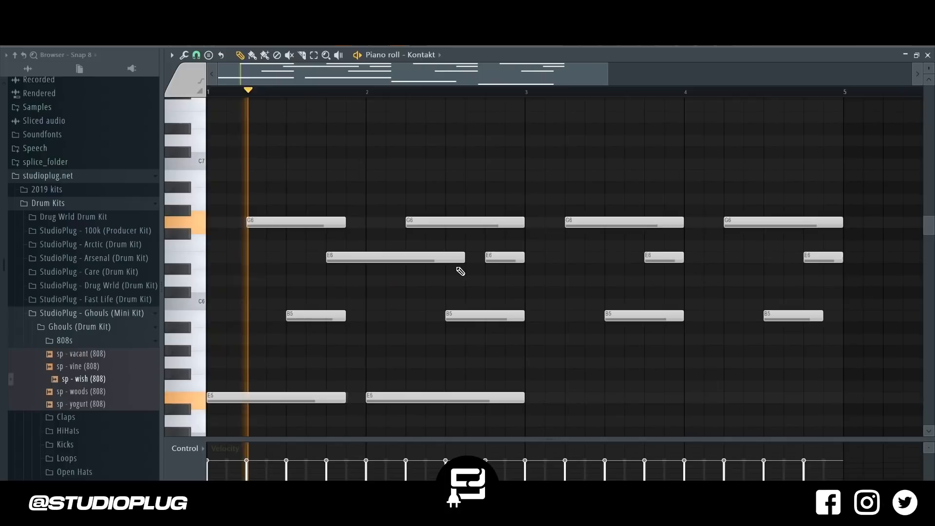
Add a short melody note at the end of bar 1, try it on C6 and C#6, and settle it on B5
click(348, 270)
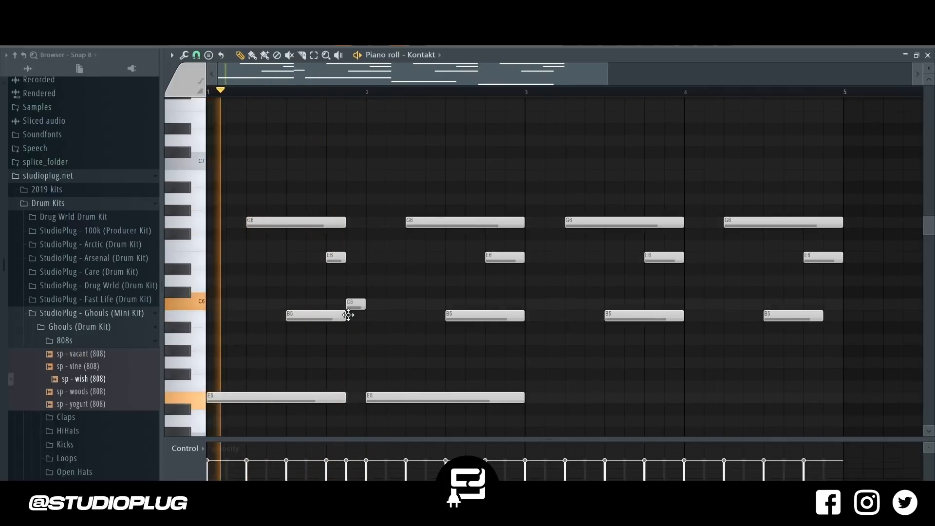
key(space)
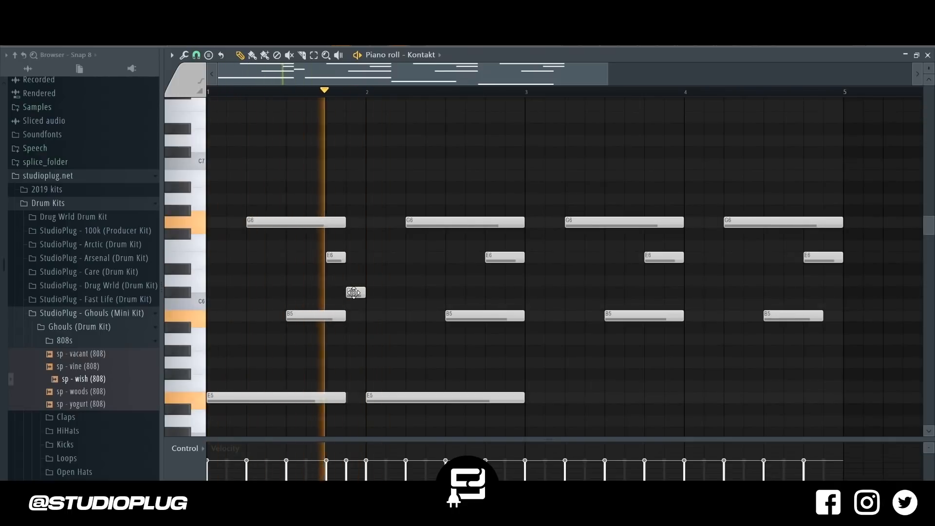
key(space)
key(space)
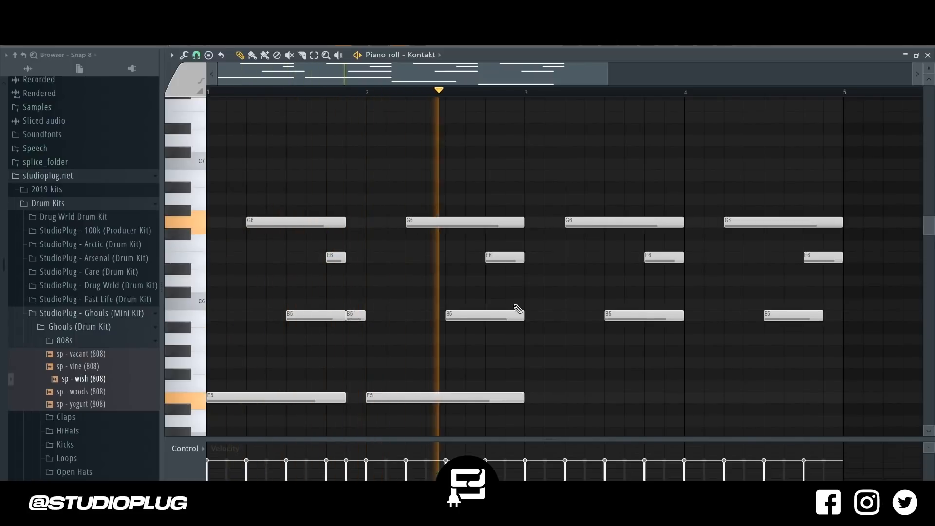
key(space)
key(space)
Repeat the short B5 note at the ends of bars 2, 3 and 4, shortening the longer B5 in bar 3 to fit
drag(514, 317, 530, 328)
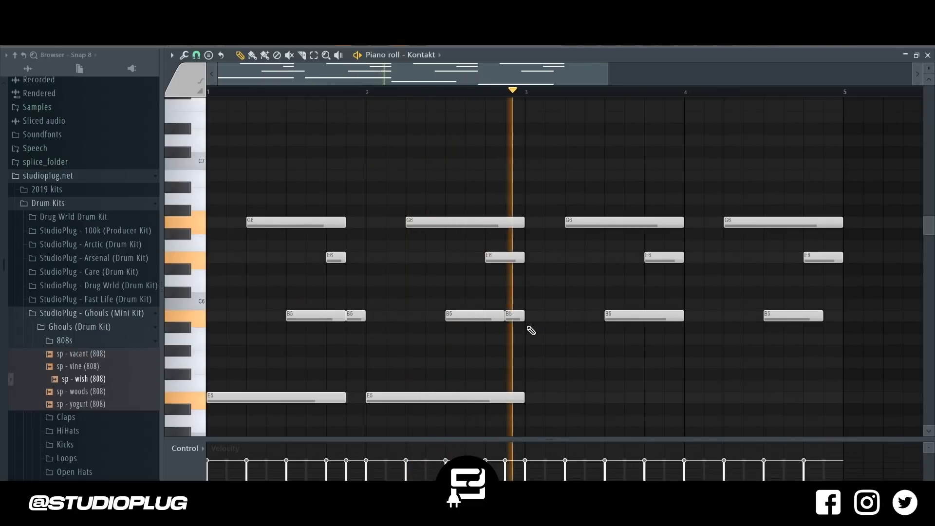
drag(680, 317, 672, 317)
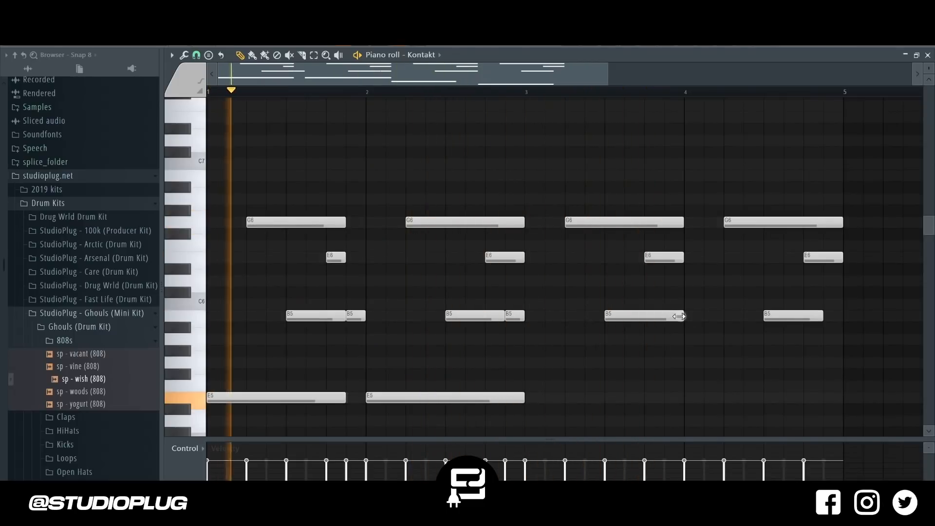
click(673, 317)
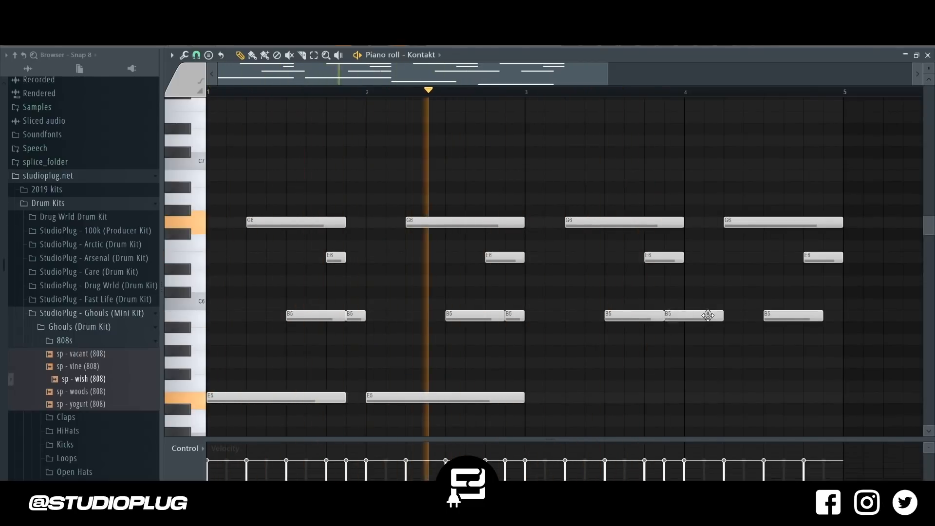
click(828, 315)
scroll(676, 286, down, 3)
scroll(675, 283, up, 3)
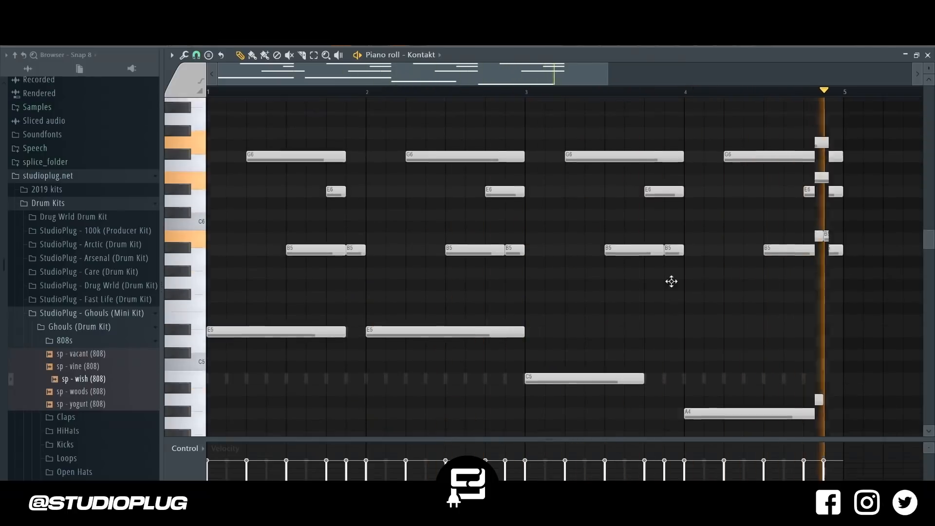
scroll(442, 202, up, 2)
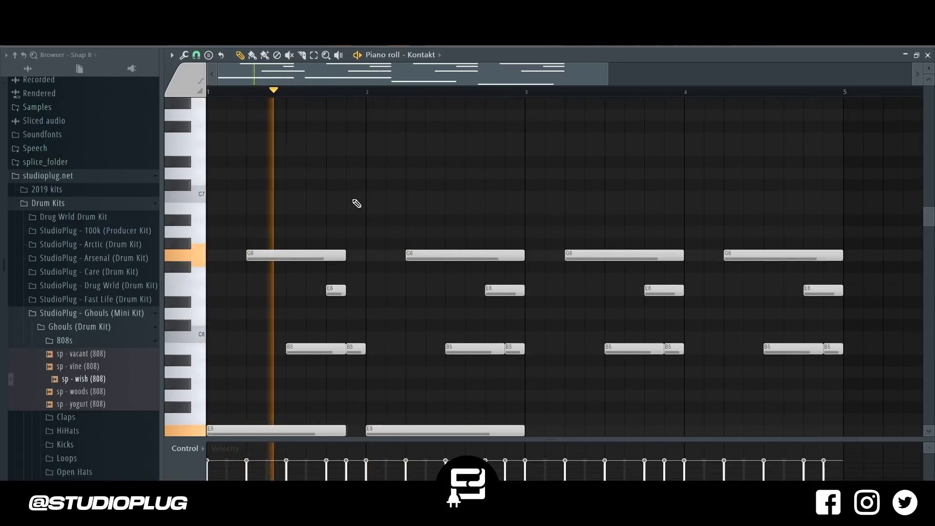
Add short high notes over bar 2, with B6 on beats 1, 2 and 3 and A6 on beat 4
click(378, 199)
drag(369, 223, 368, 209)
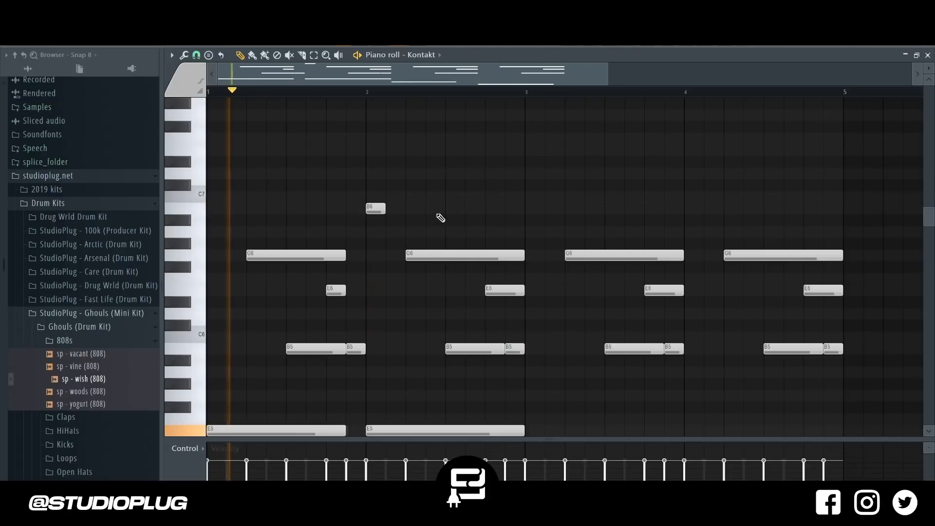
key(space)
key(space)
click(408, 209)
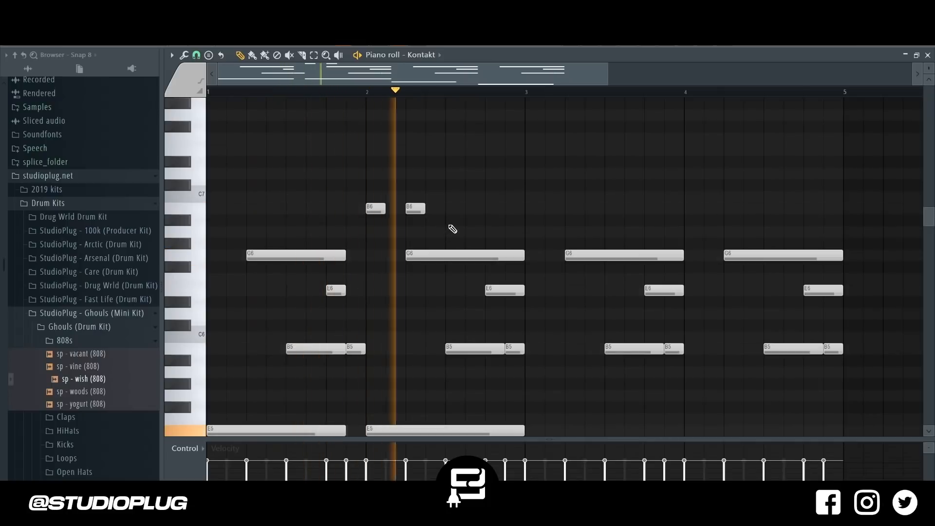
click(449, 210)
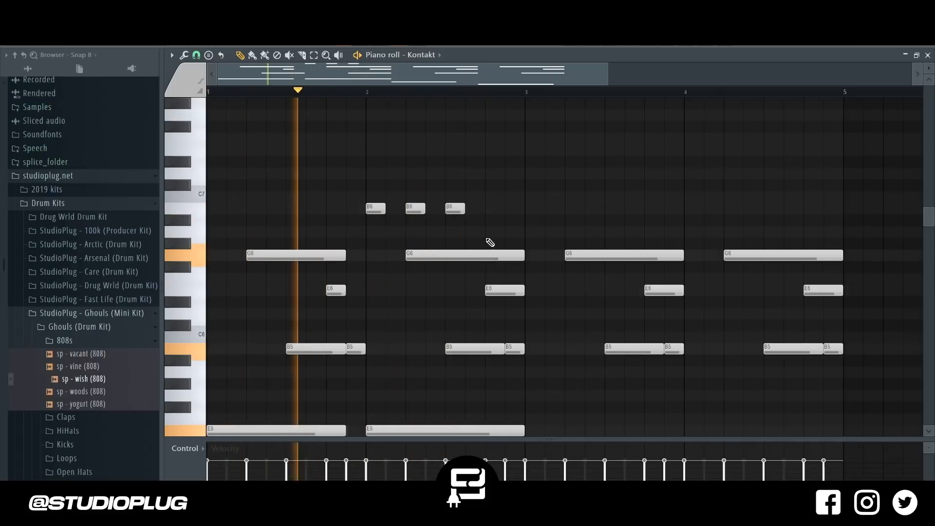
click(487, 232)
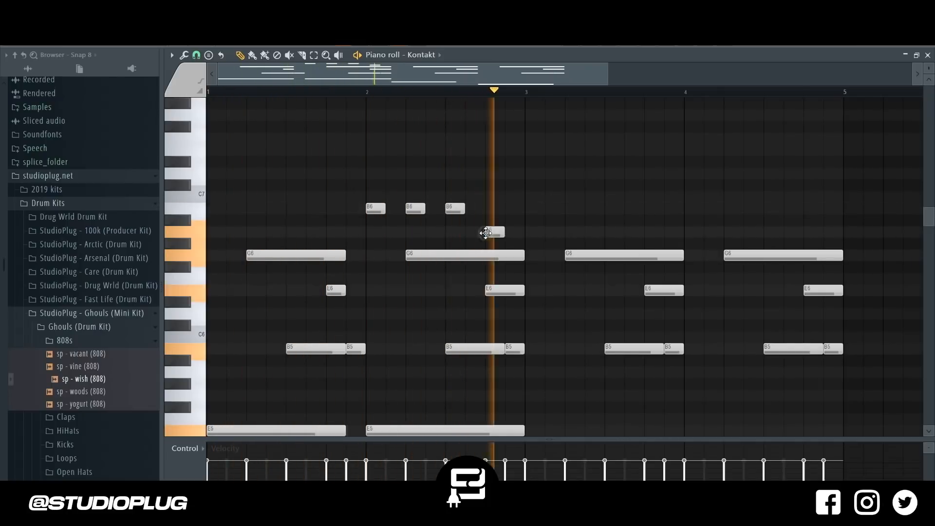
key(space)
key(space)
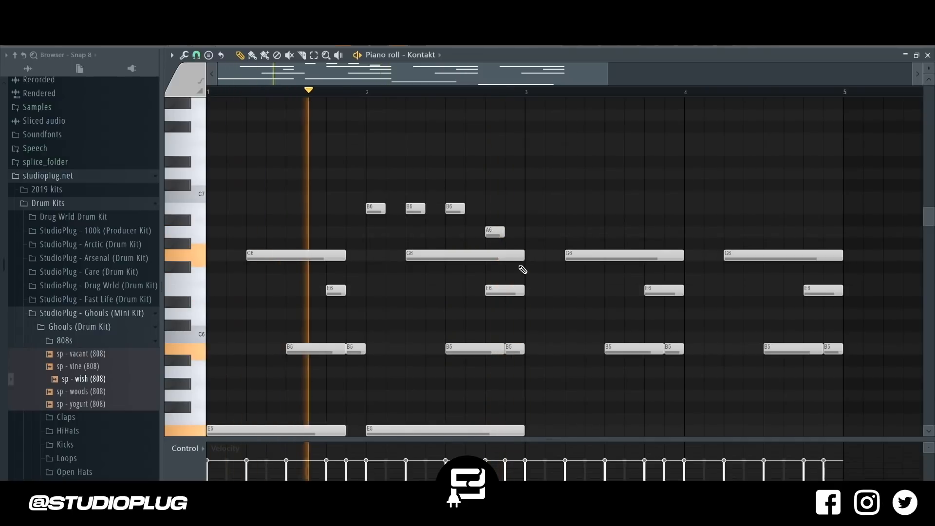
Shorten bar 2's G6 note to end at beat 4 and add short A6, B6, A6 and A6 notes on bar 4's beats
drag(522, 258, 486, 260)
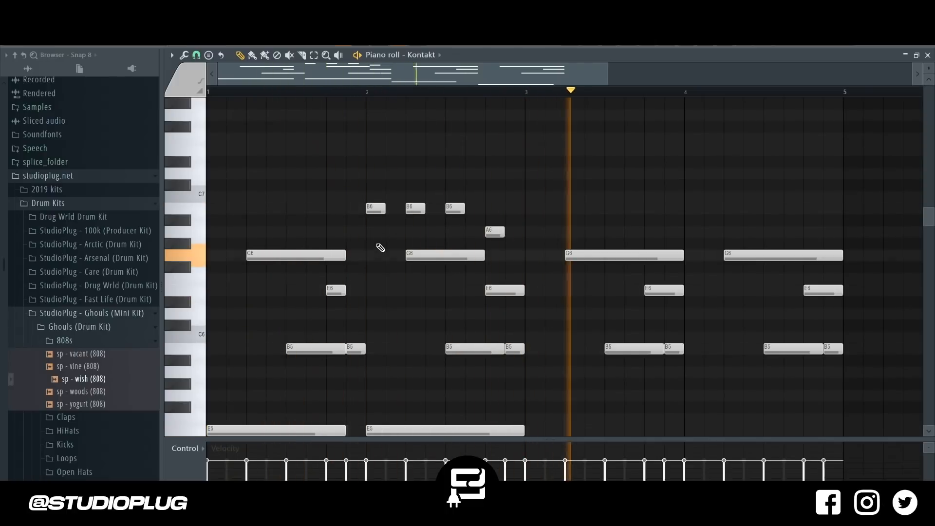
key(space)
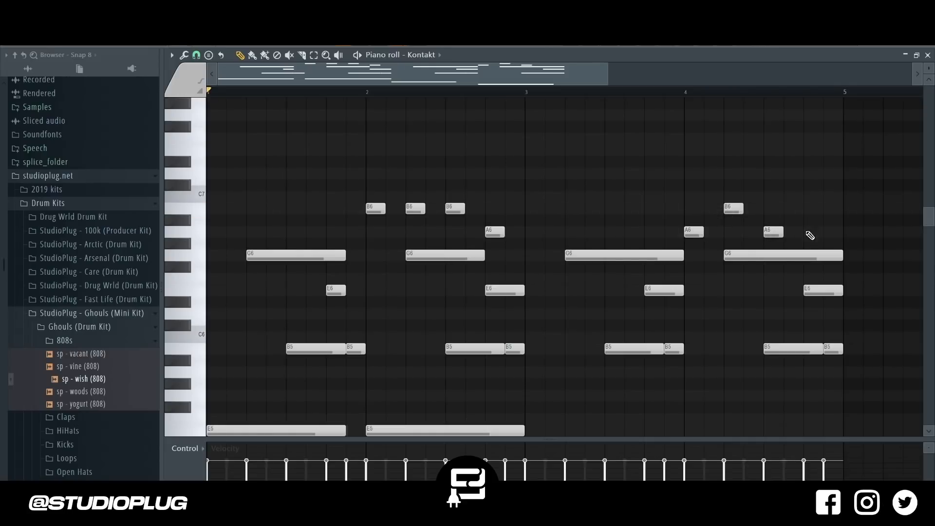
key(space)
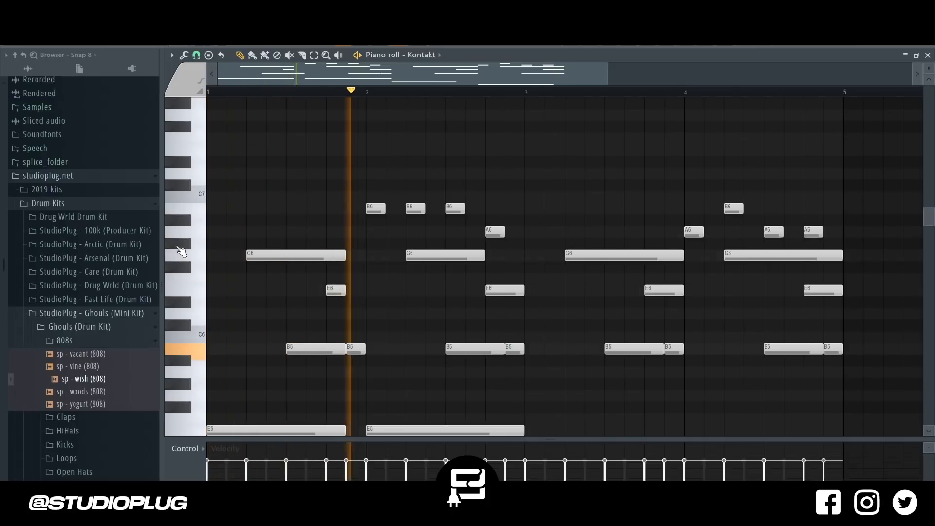
Select all the B6 and A6 notes and lengthen each of them to one full beat
drag(203, 246, 234, 180)
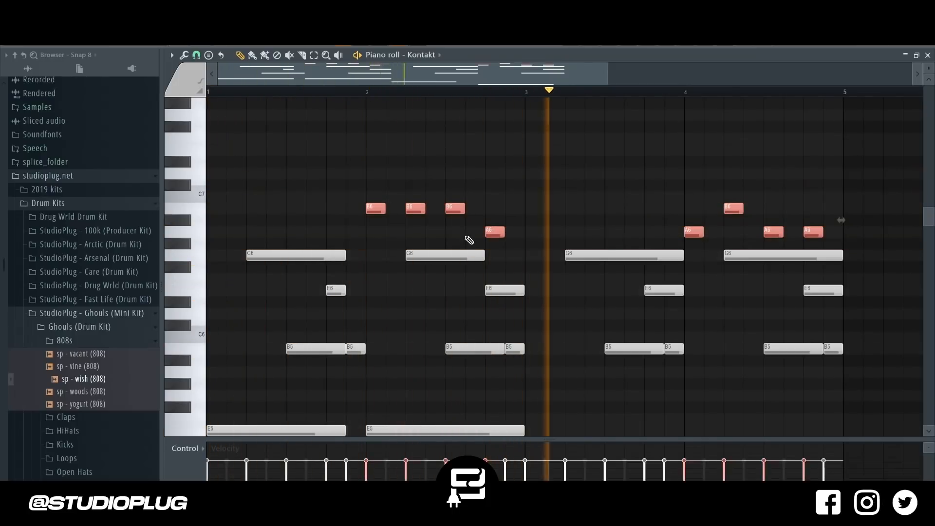
drag(425, 210, 446, 210)
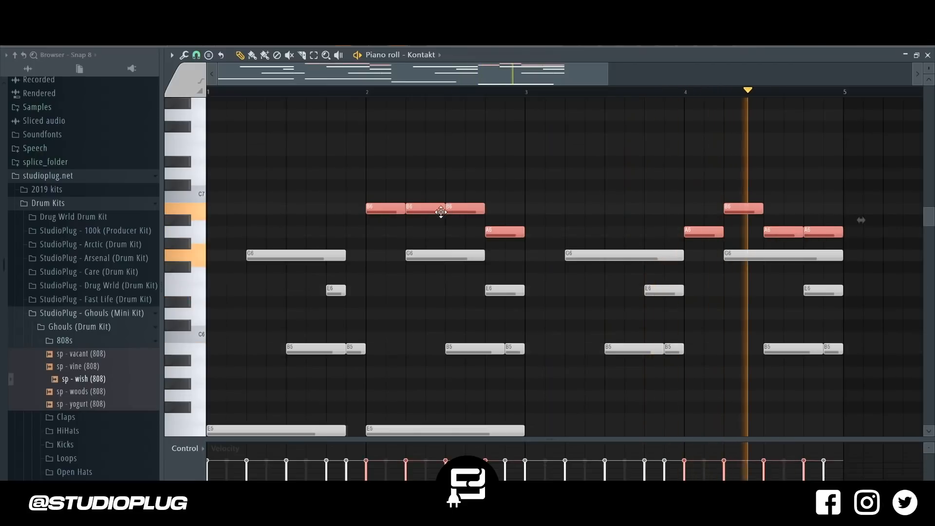
ctrl+right_click(611, 282)
ctrl+click(723, 295)
key(alt+s)
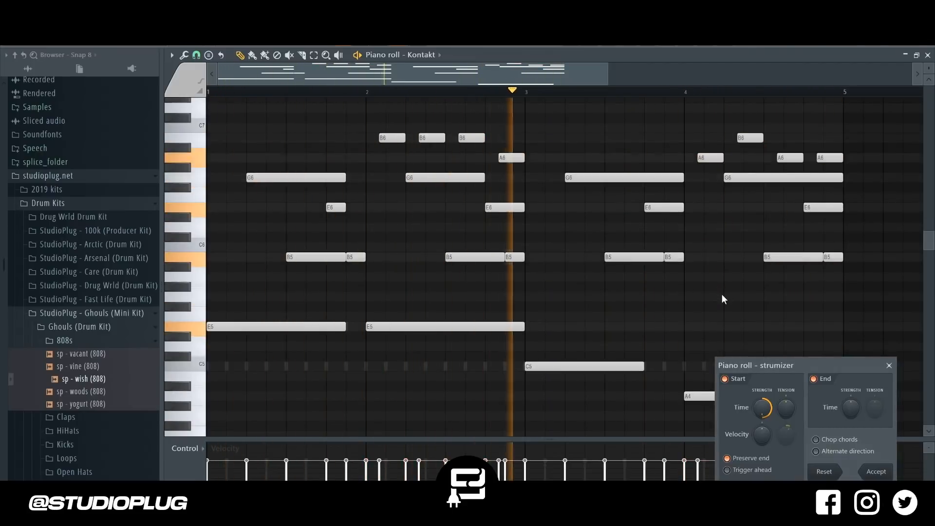
drag(762, 411, 762, 453)
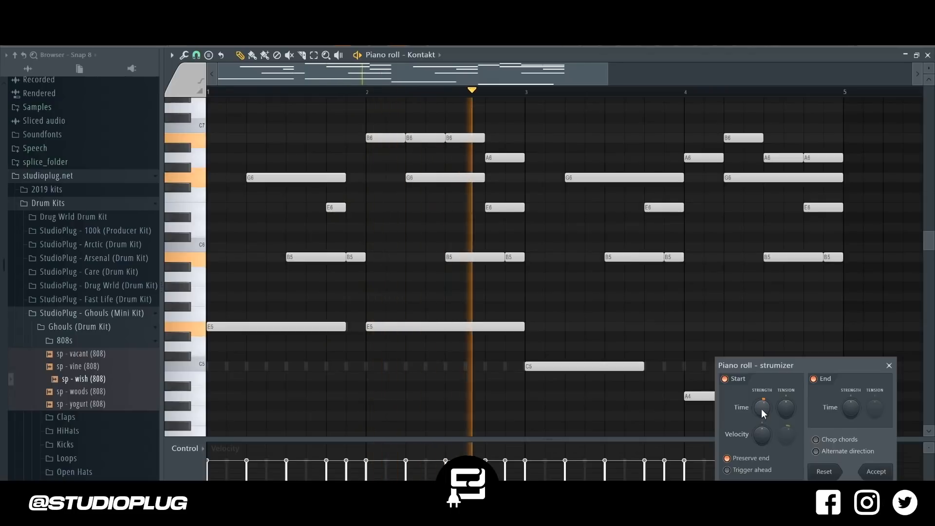
click(889, 365)
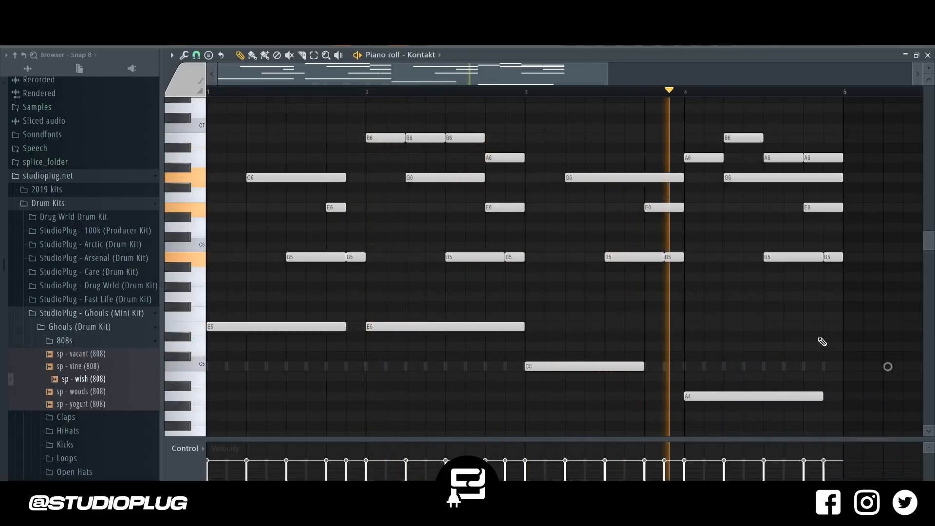
Open the Kontakt Evolution Modern Nylon instrument and examine its Tone, Chords, Strum and Play pages
key(space)
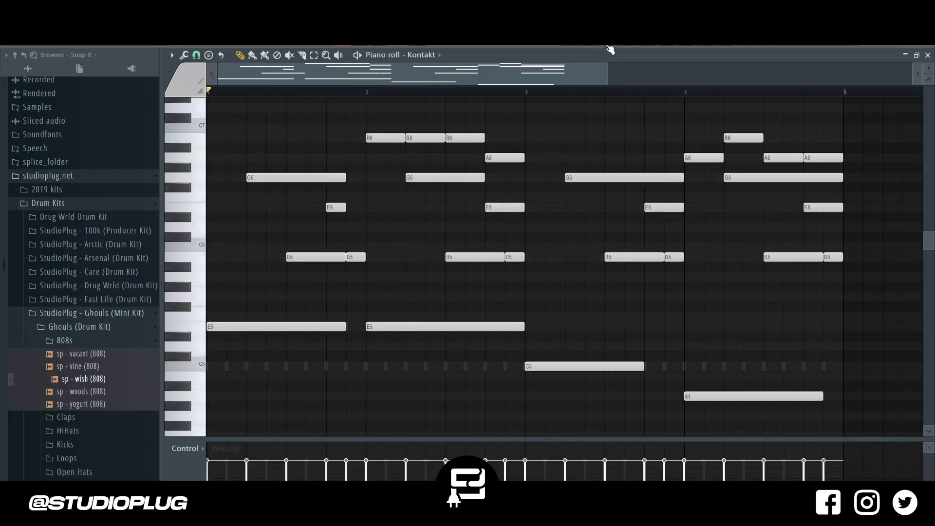
key(F6)
click(492, 170)
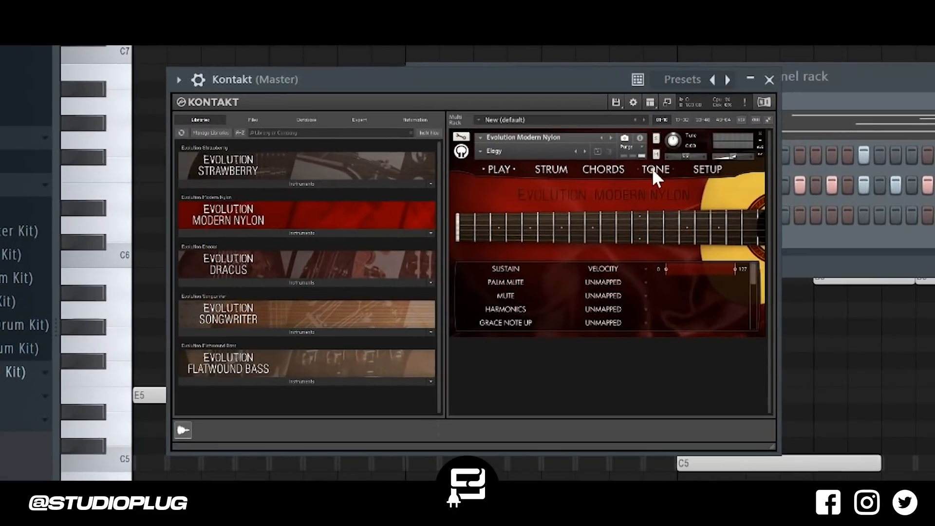
click(638, 177)
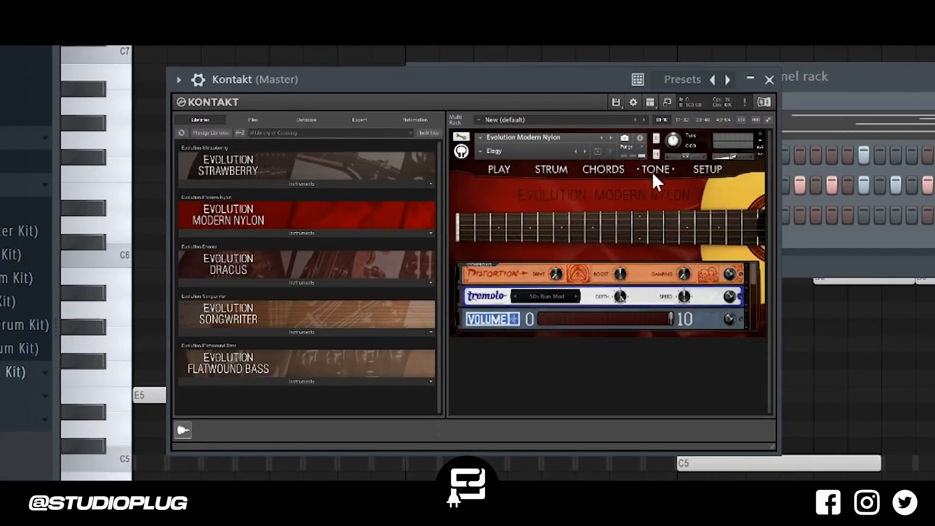
click(612, 170)
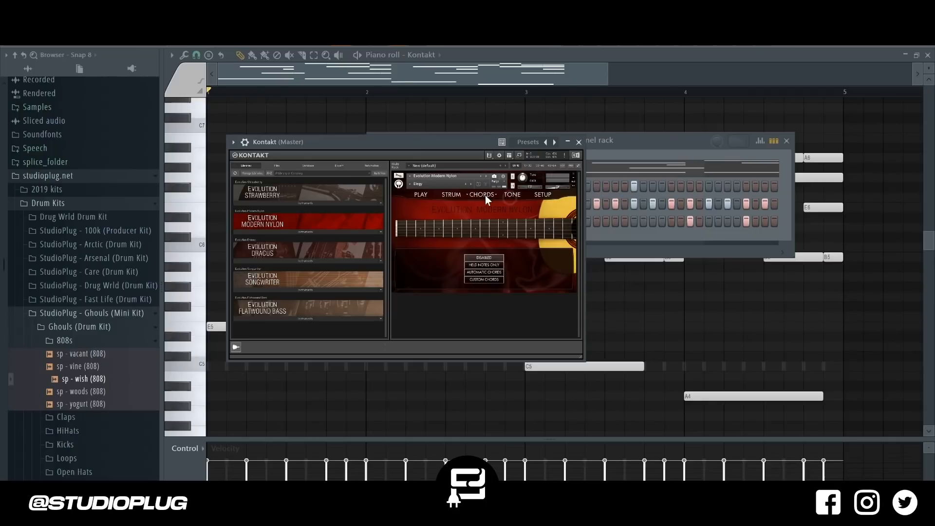
click(451, 195)
click(422, 195)
Set the guitar's Legato Range Up and Legato Range Down to Disabled in its setup and play the pattern
click(542, 195)
scroll(568, 272, down, 10)
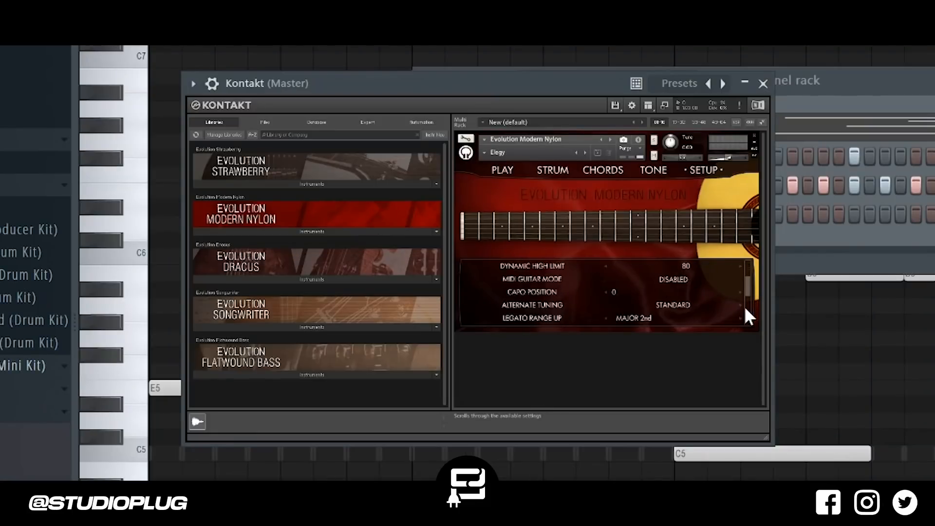
scroll(745, 309, down, 2)
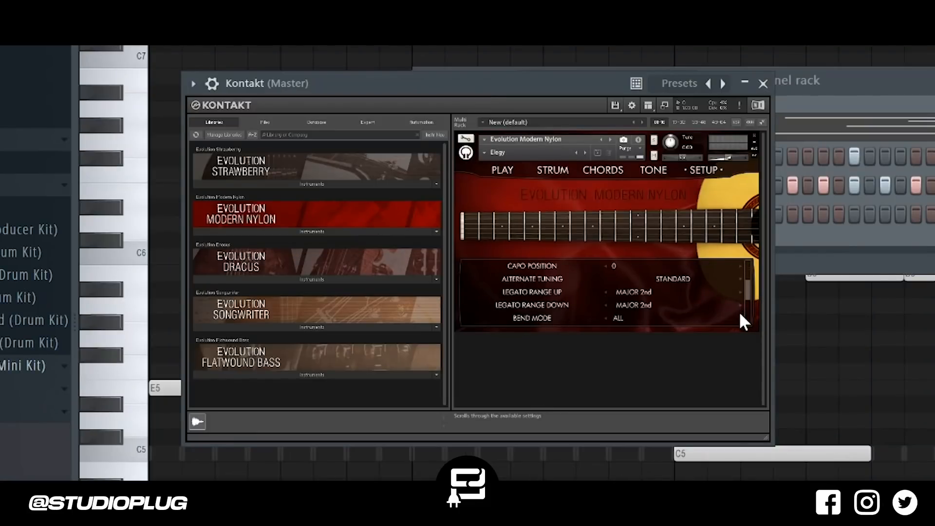
drag(638, 291, 516, 290)
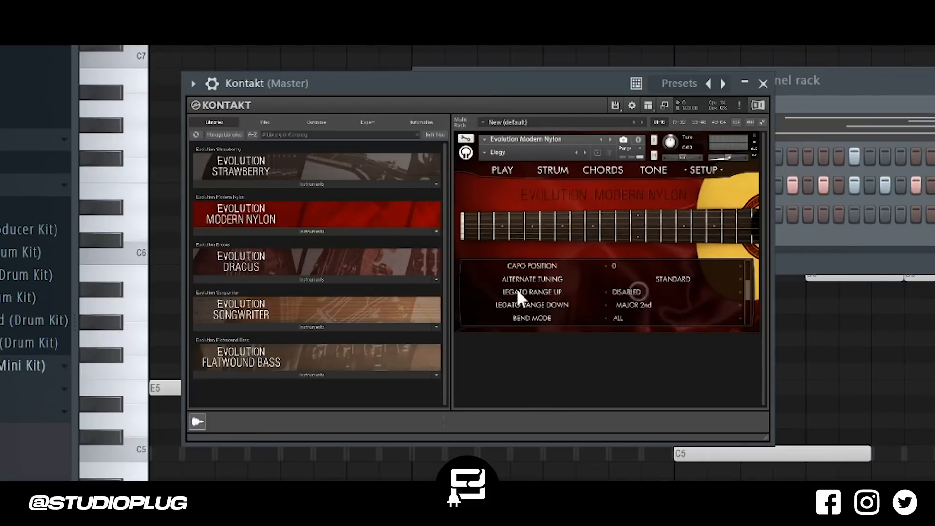
drag(635, 304, 564, 311)
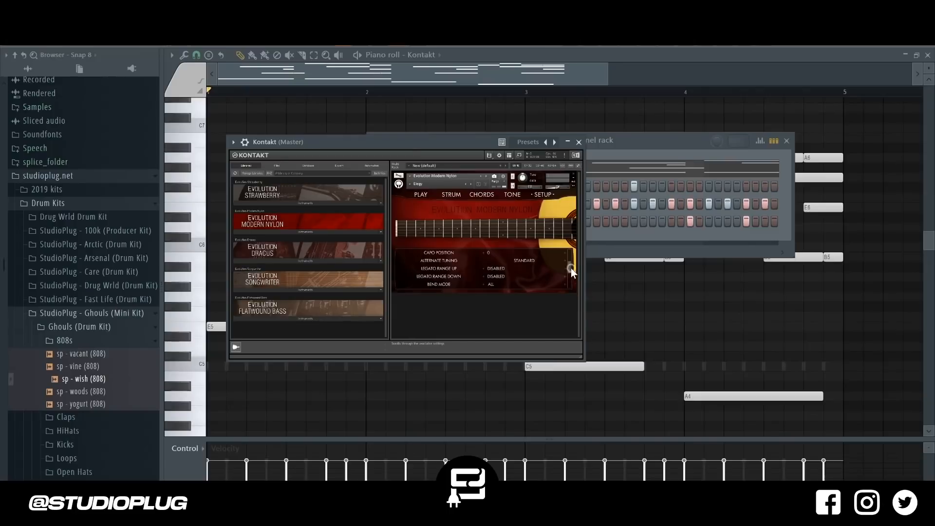
scroll(750, 304, down, 4)
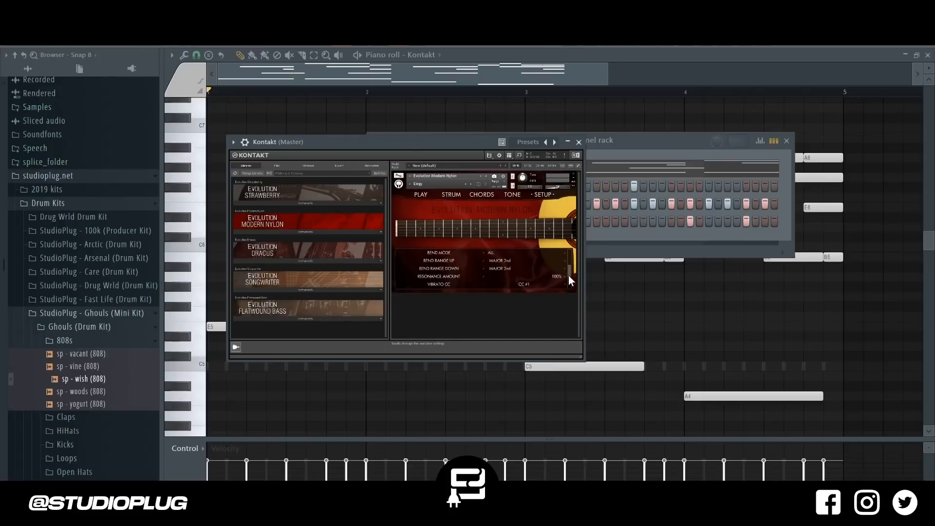
scroll(568, 276, down, 1)
key(space)
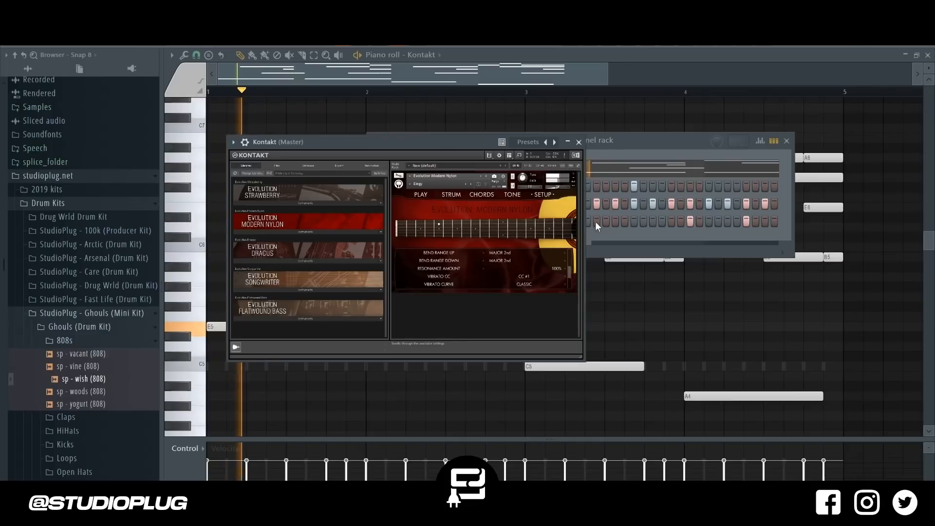
Remove the high B6 and A6 notes in bars 2 and 4 from the Kontakt melody's piano roll
click(653, 145)
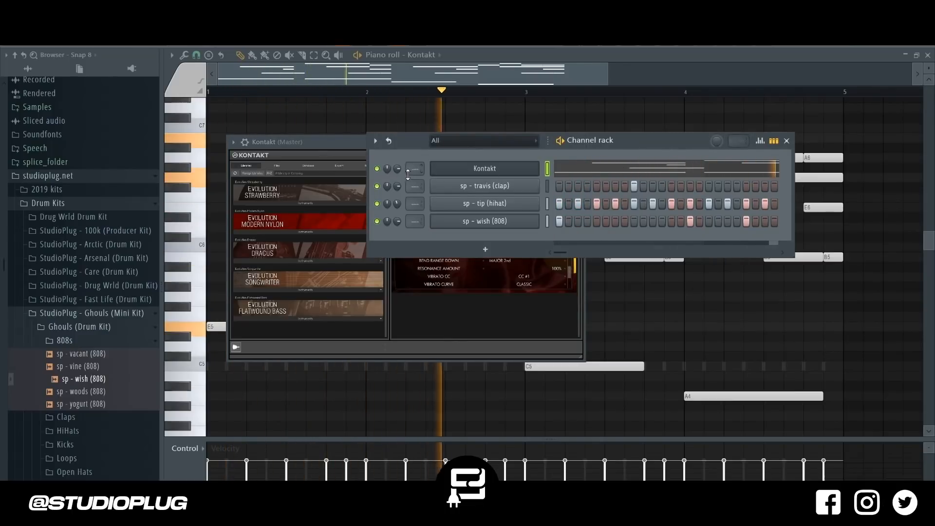
click(572, 173)
click(572, 172)
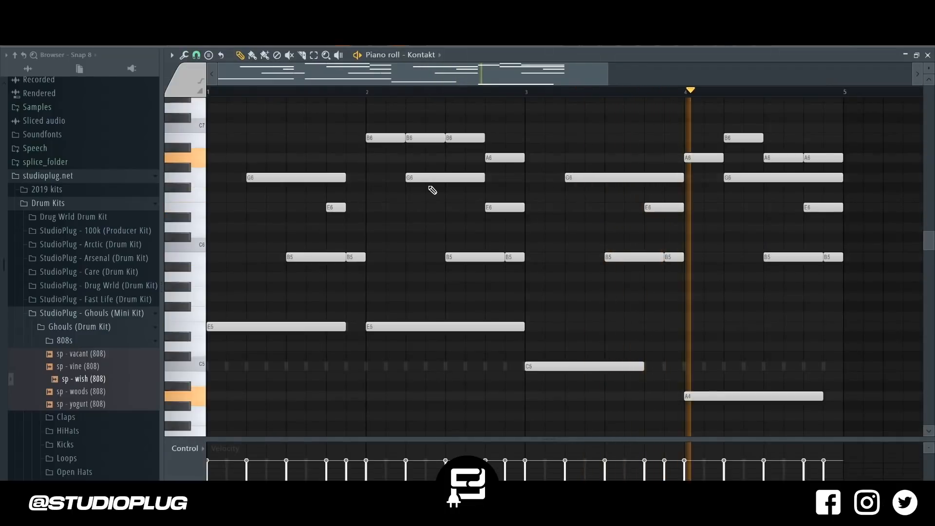
key(space)
drag(182, 167, 256, 111)
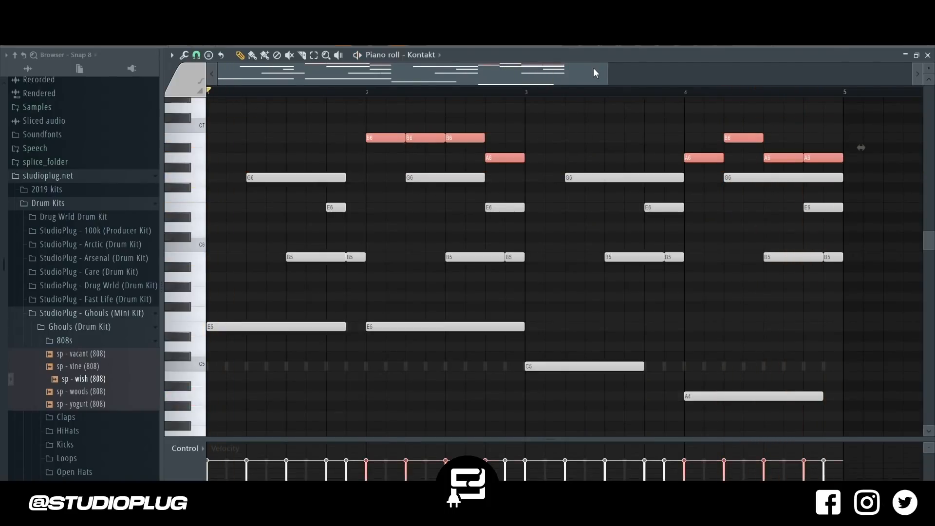
key(Delete)
Add a second Kontakt channel and paste the cut B6 and A6 notes into its piano roll
key(F6)
click(470, 177)
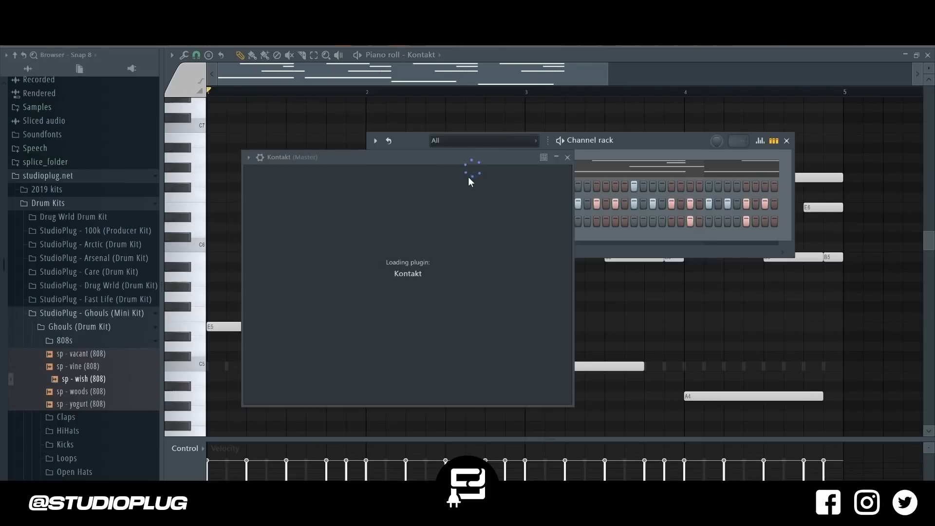
click(623, 144)
right_click(538, 181)
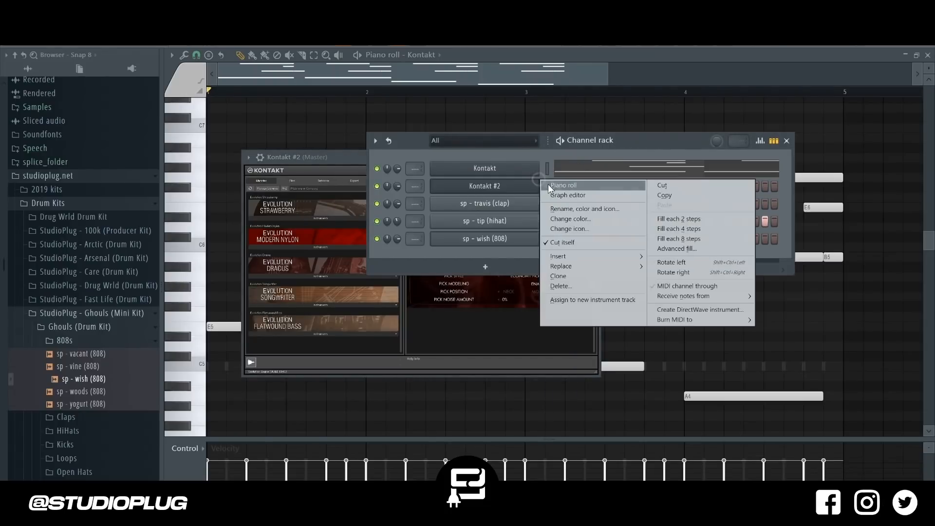
click(547, 186)
key(ctrl+v)
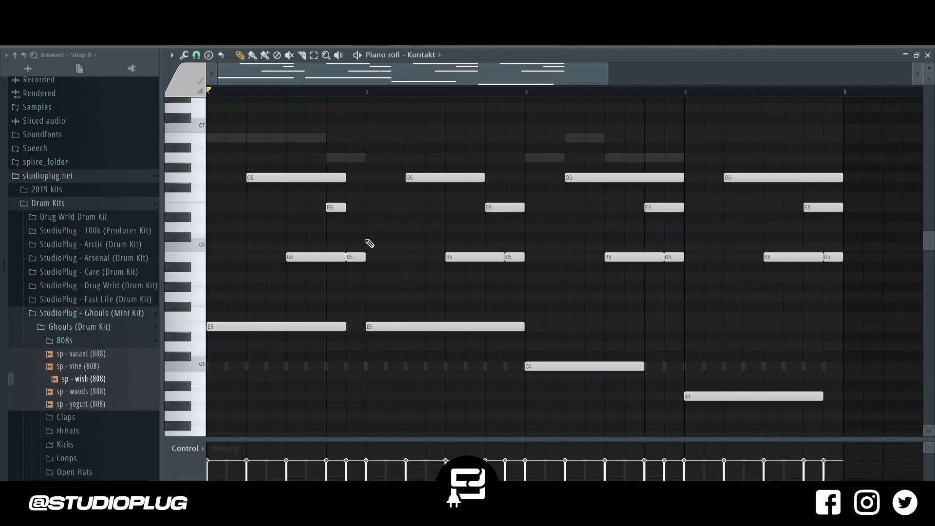
Transpose all the notes in the first Kontakt channel's piano roll up four semitones
key(shift+Up)
key(shift+Up)
key(shift+Up)
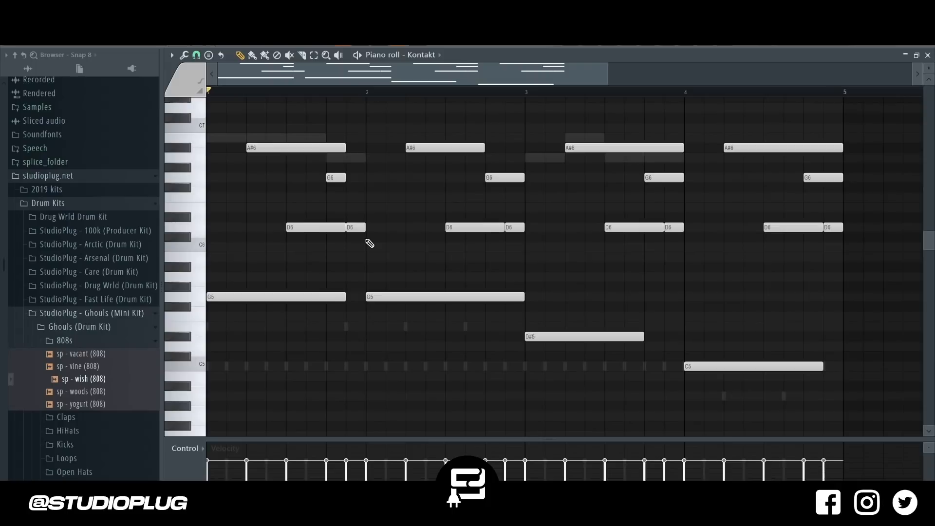
key(shift+Up)
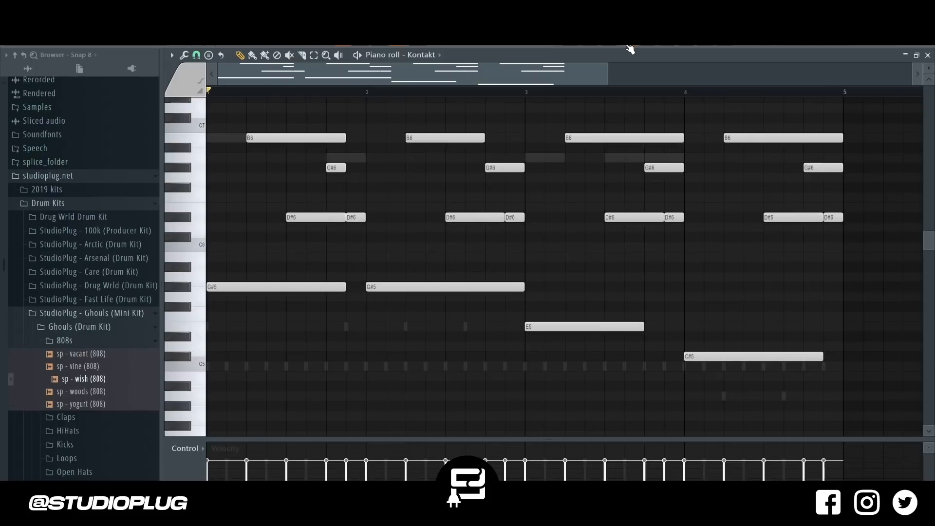
Process the soloed Kontakt on mixer insert 1 with RC-20 Retro Color, setting Noise to 4% and raising Wobble and the EQ low cut
key(F6)
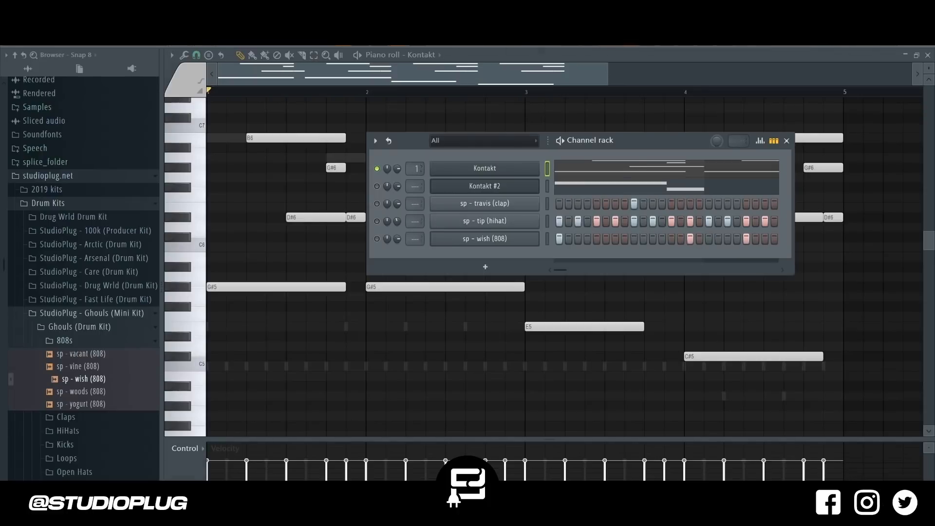
key(F9)
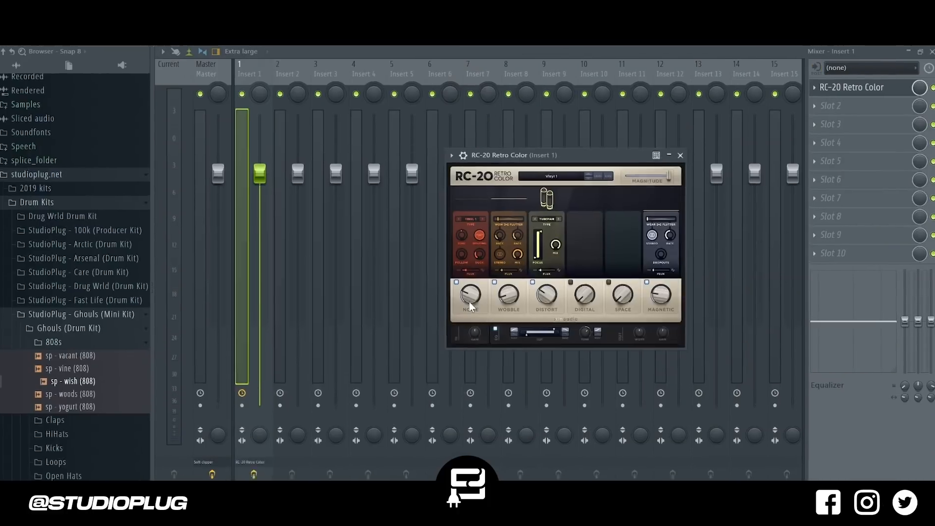
drag(472, 299, 475, 319)
drag(366, 359, 368, 363)
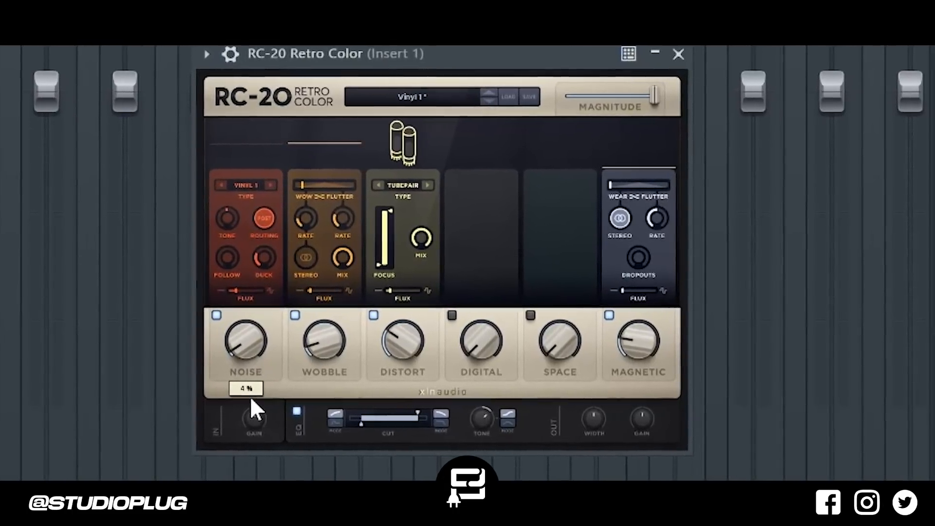
drag(321, 336, 329, 316)
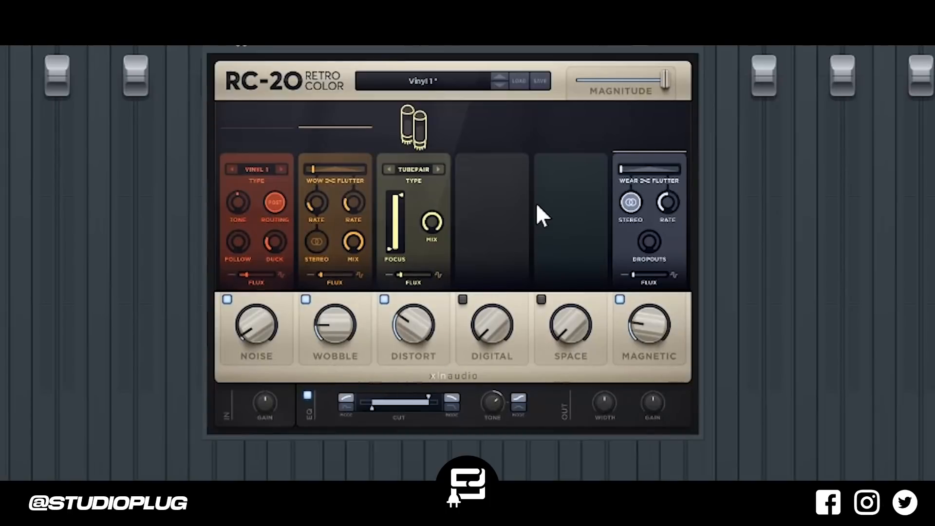
drag(449, 44, 386, 74)
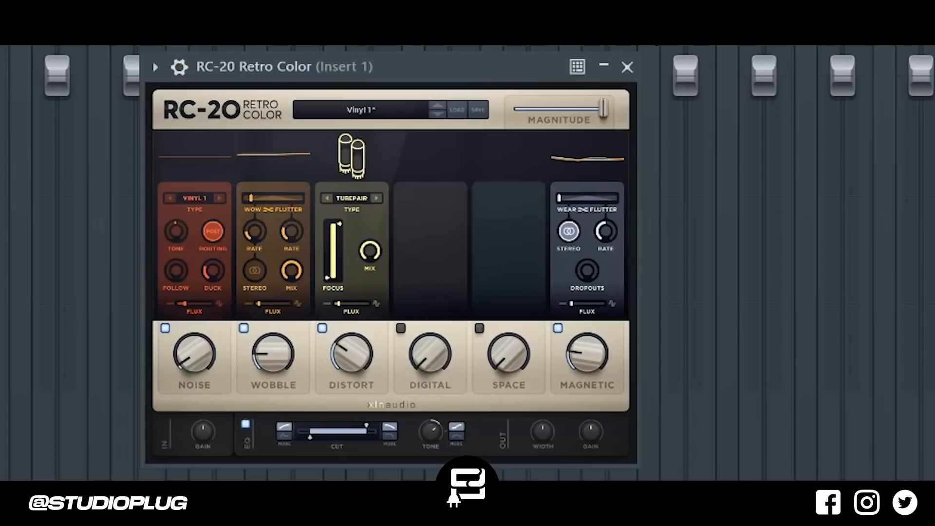
drag(312, 442, 315, 452)
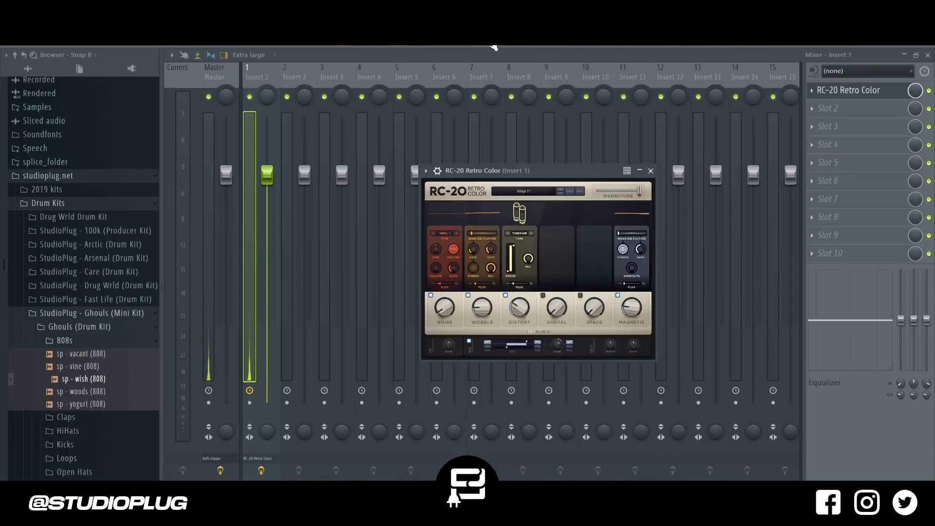
Quick render Pattern 1 as an audio clip and show all channels in the channel rack
click(493, 46)
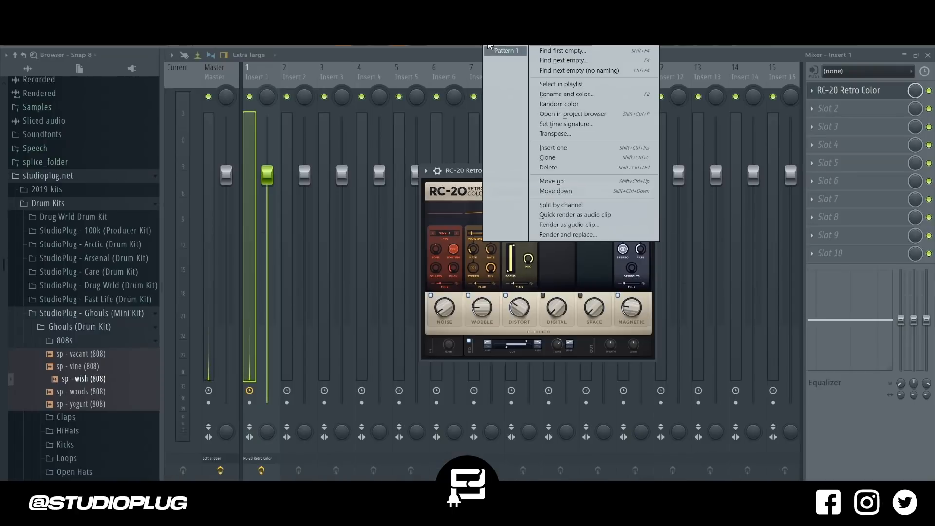
click(562, 218)
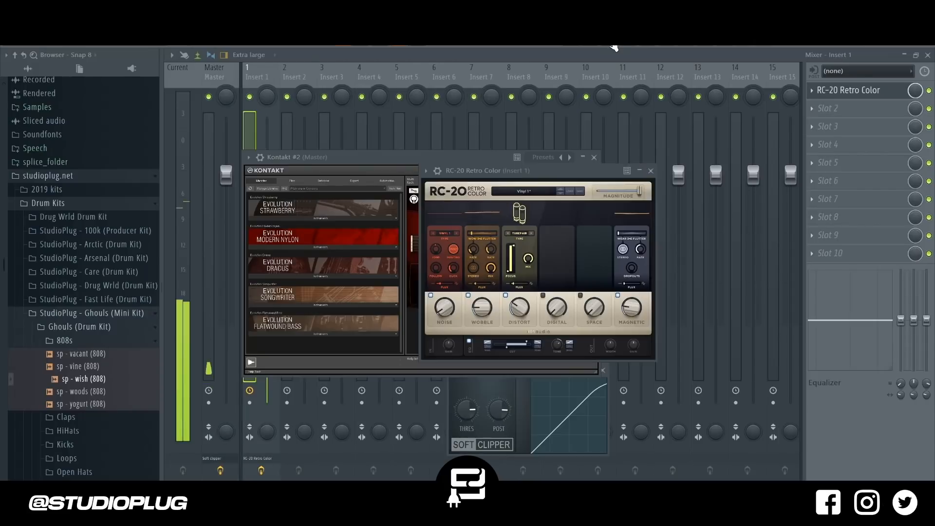
click(479, 142)
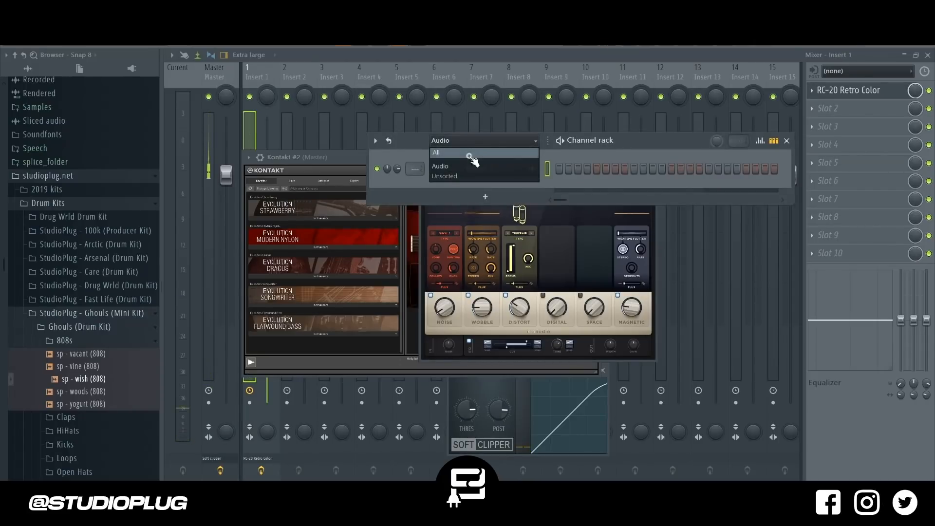
click(469, 154)
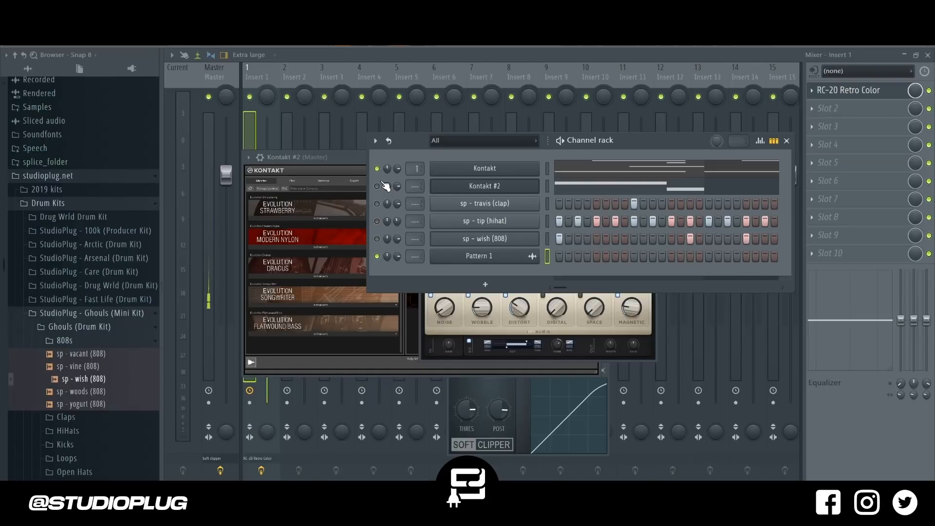
Trigger the rendered Pattern 1 clip on its first step and lower its time-stretching pitch
click(558, 259)
click(451, 263)
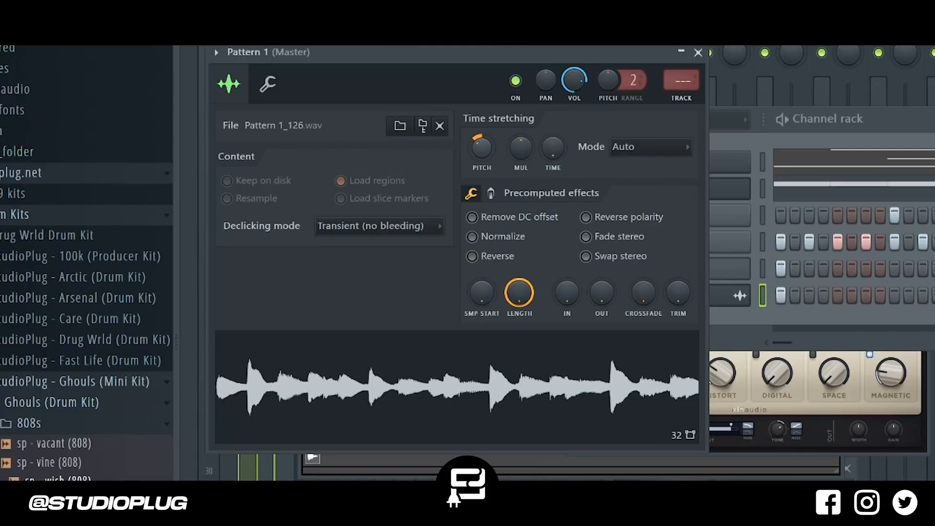
drag(475, 150, 476, 155)
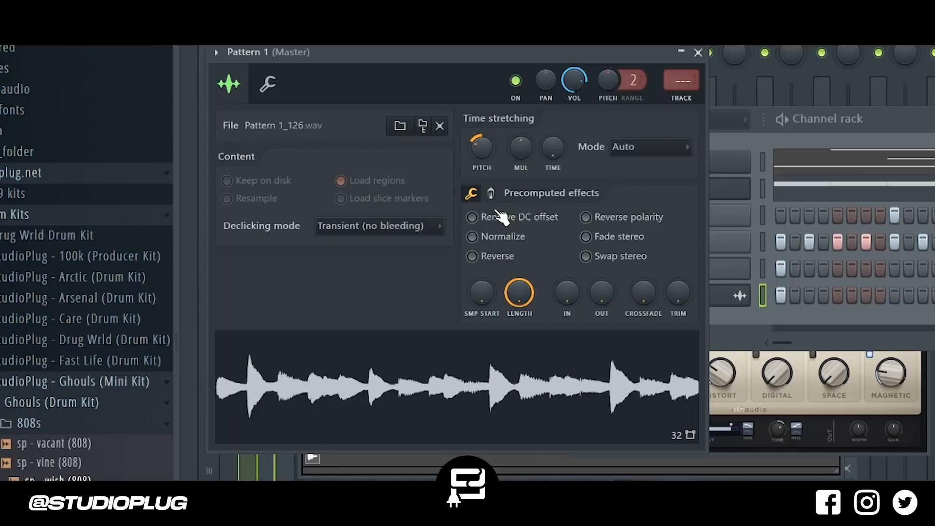
click(927, 133)
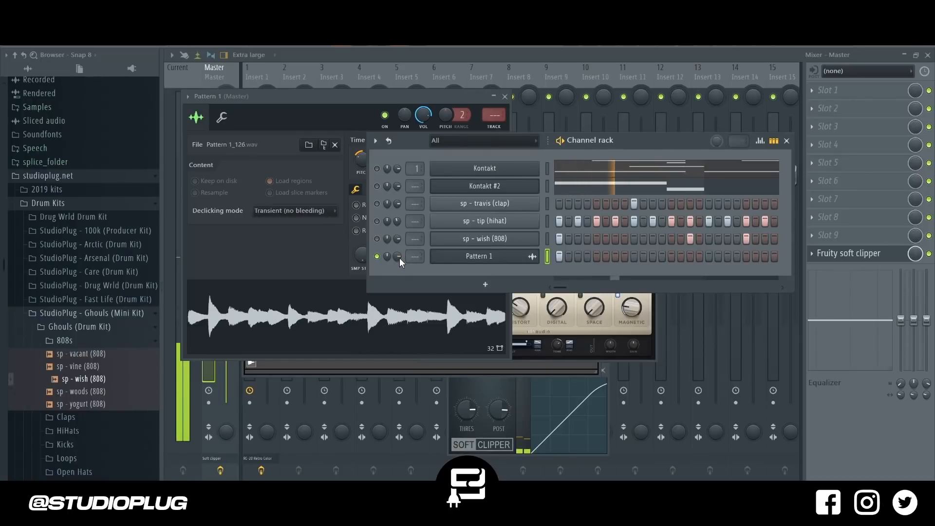
Enable Kontakt #2 and shift all its B6 and A6 notes one bar later so they start at bar 2 during playback
click(377, 186)
click(560, 188)
key(ctrl+a)
key(space)
drag(222, 142, 382, 139)
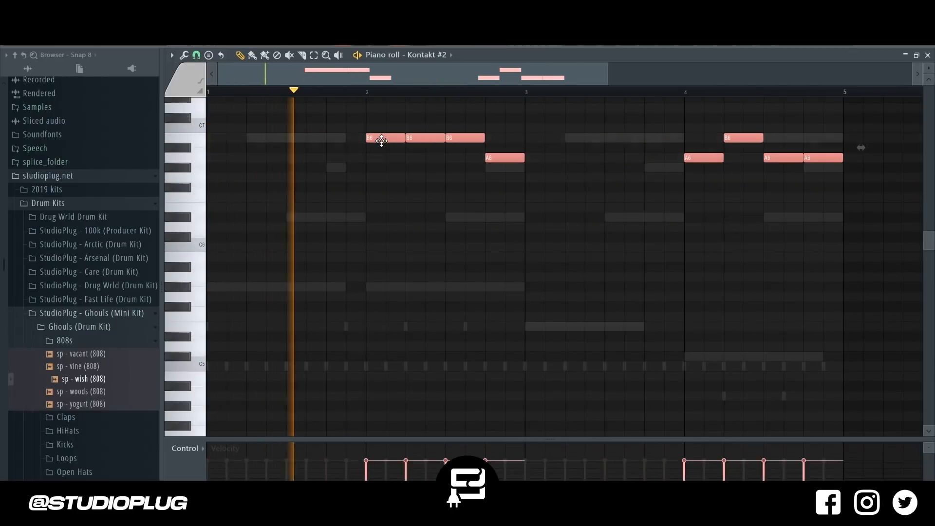
Unmute the clap, hi-hat and 808 channels and lower the volume of Kontakt #2
key(F6)
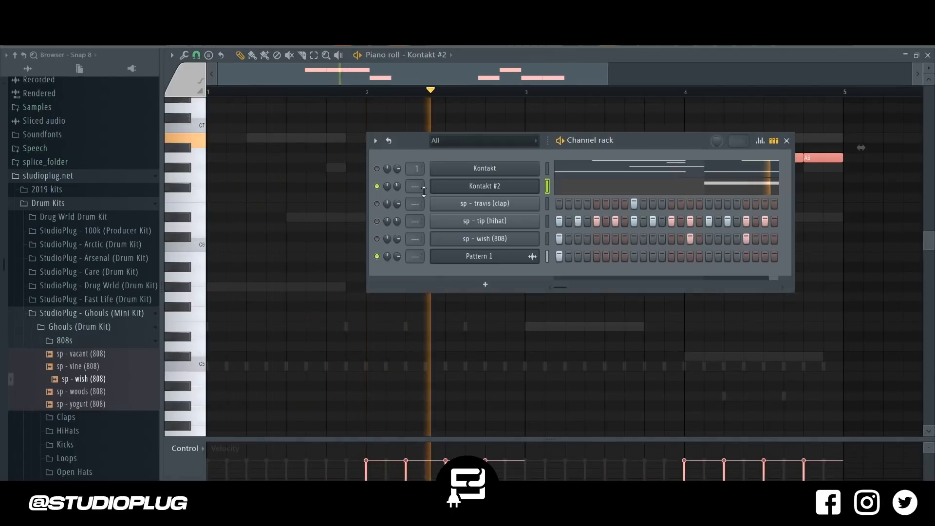
click(377, 205)
click(377, 222)
click(377, 239)
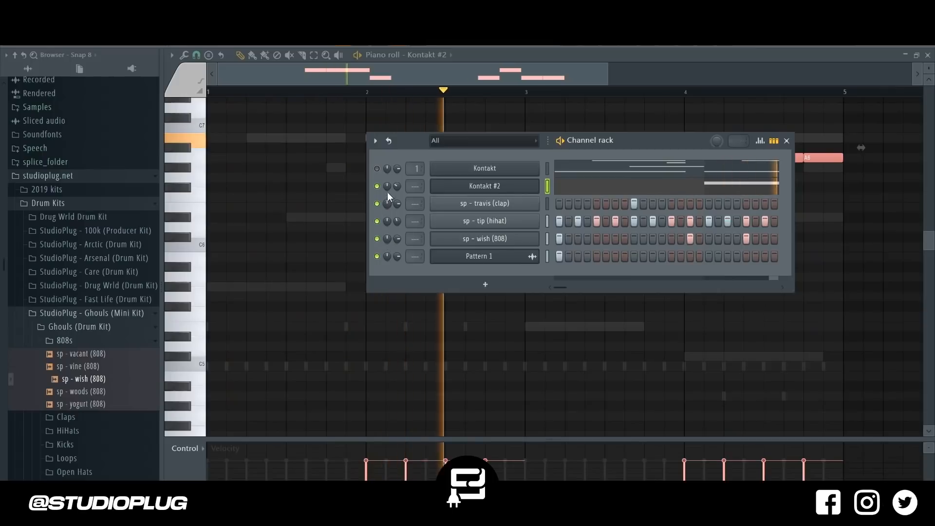
drag(396, 187, 397, 188)
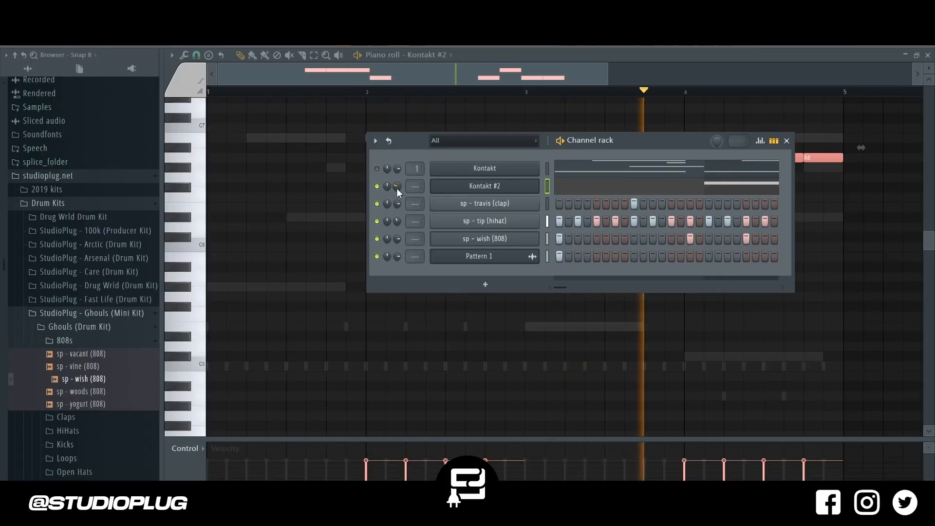
Stop playback and audition the kick samples in the Ghouls drum kit
click(97, 445)
click(101, 433)
key(space)
click(97, 445)
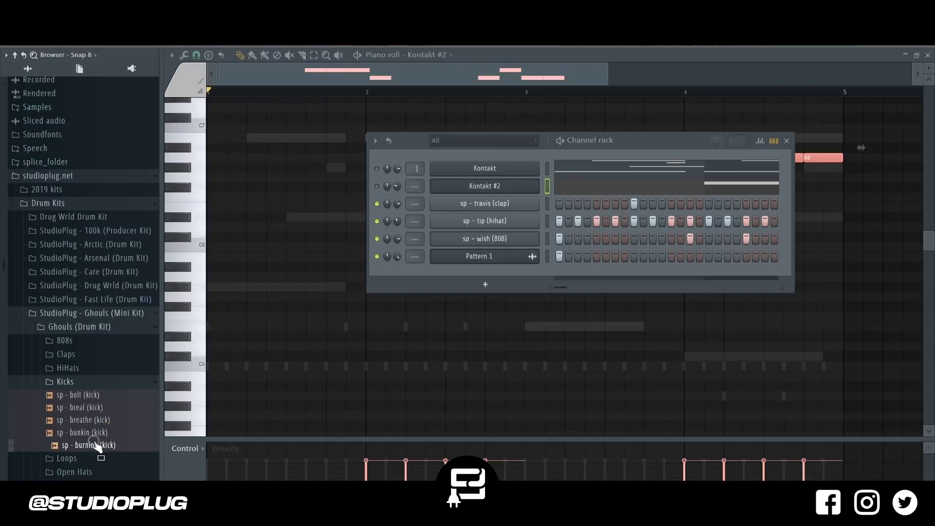
Audition the kicks in the StudioPlug - Jets (Mini Kit) and add sp - famous (kick) as a new channel
click(105, 325)
click(110, 314)
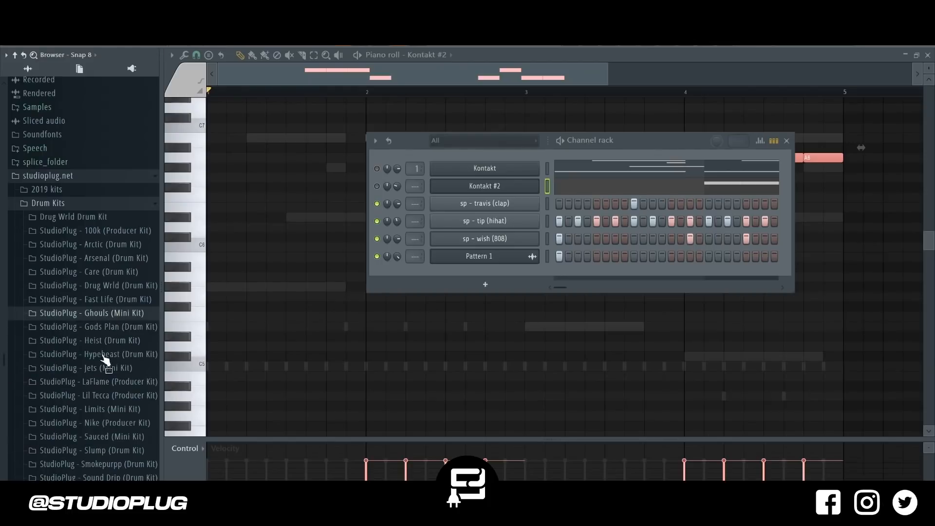
click(116, 369)
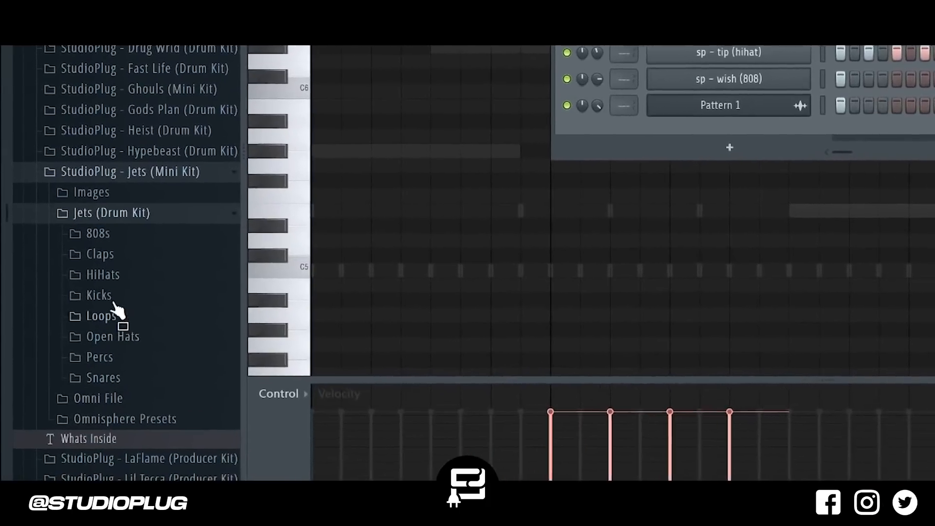
click(75, 386)
click(122, 316)
click(125, 336)
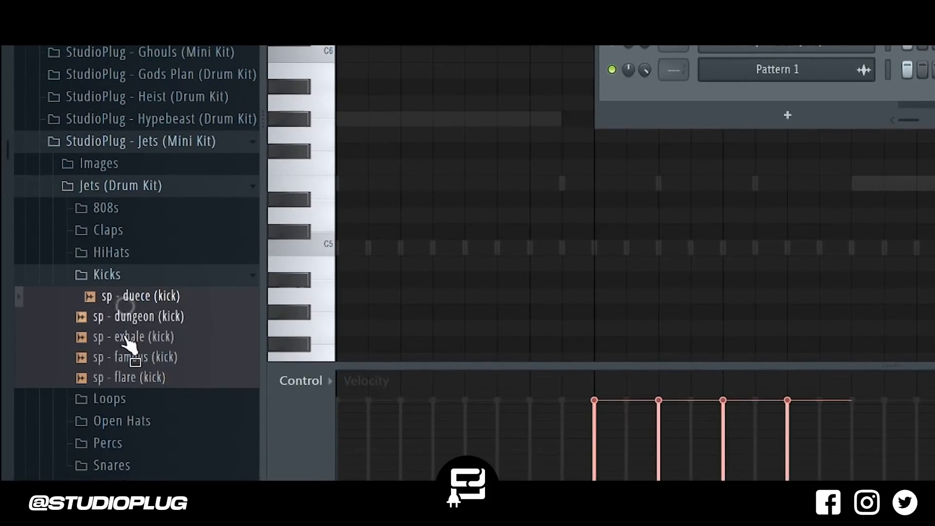
click(124, 357)
click(124, 376)
drag(146, 358, 722, 97)
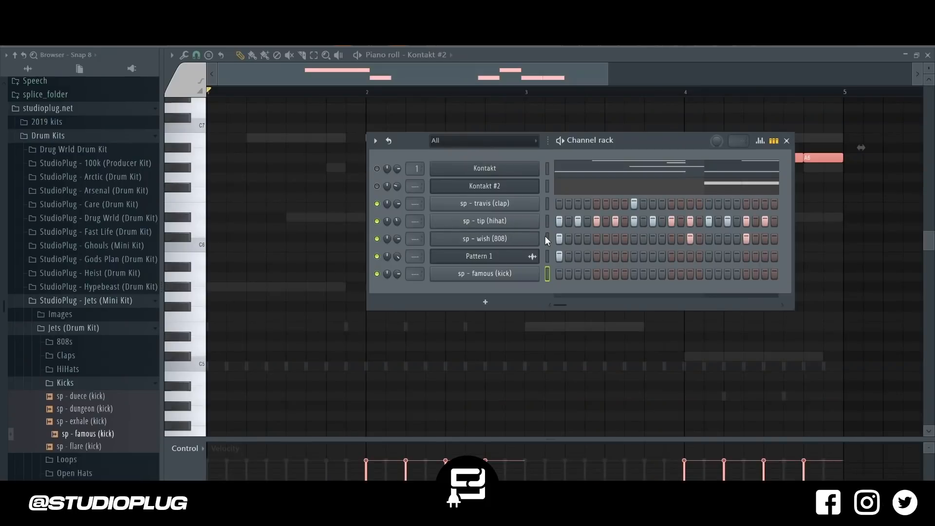
Copy the sp - wish (808) notes to the sp - famous (kick) channel and limit them all to C5
click(546, 237)
click(547, 274)
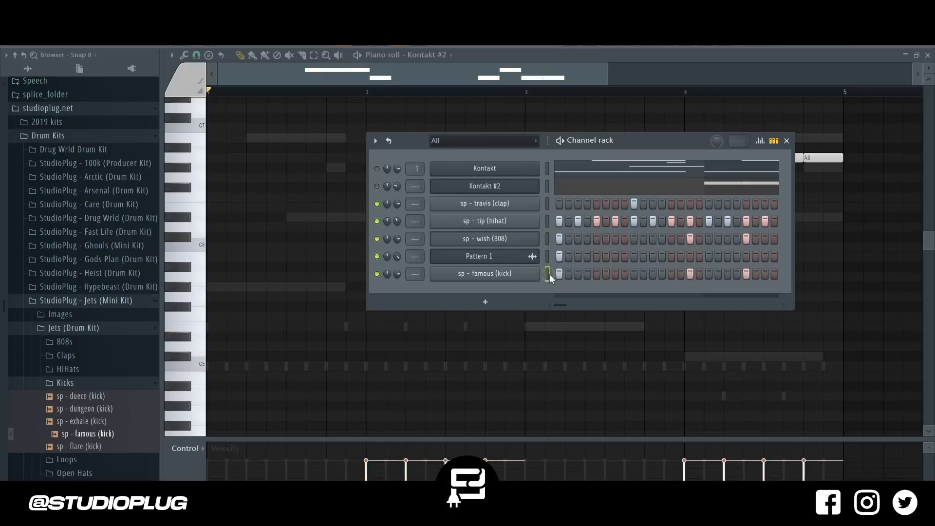
right_click(542, 276)
click(554, 274)
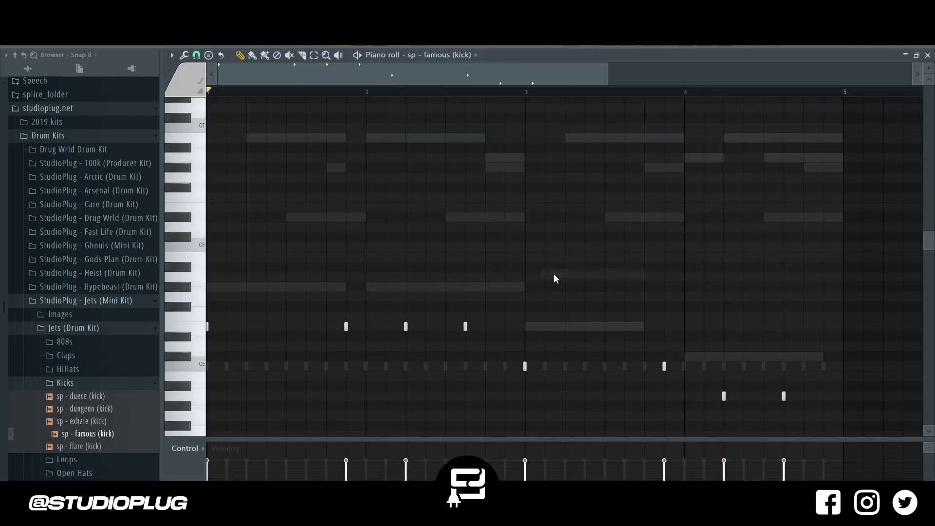
key(alt+l)
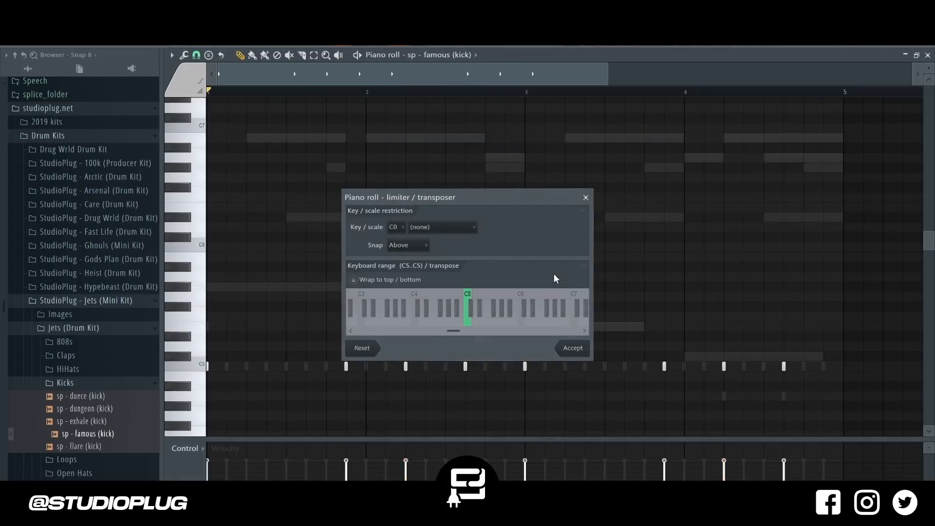
click(563, 349)
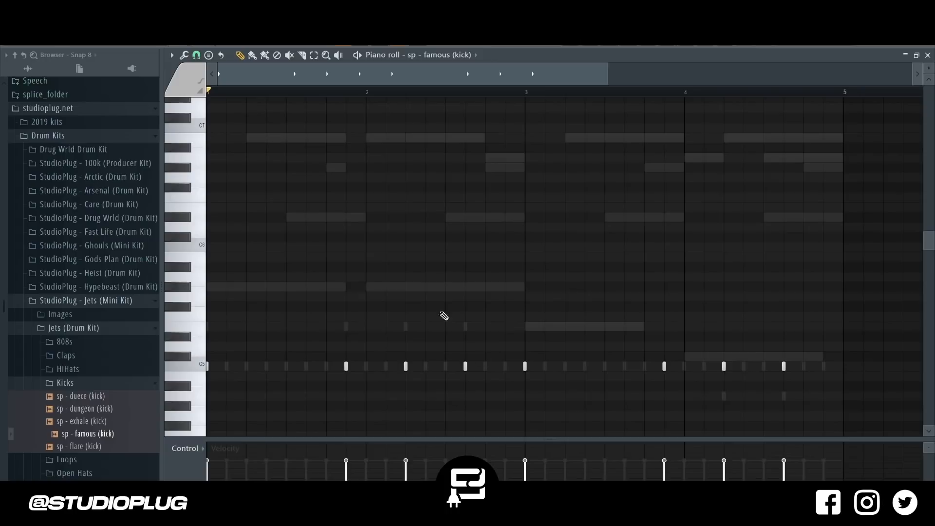
Add boost to the sp - famous (kick) sample and adjust its channel volume while the pattern plays
key(F6)
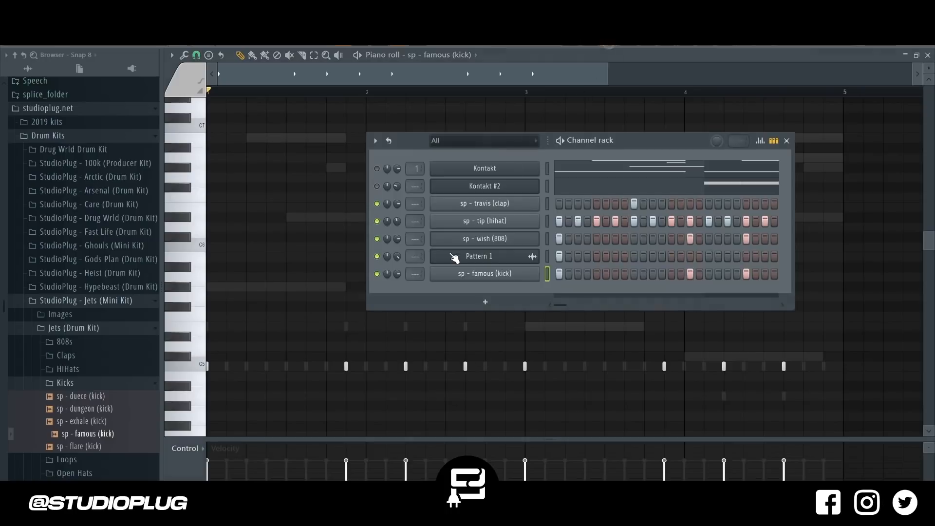
key(space)
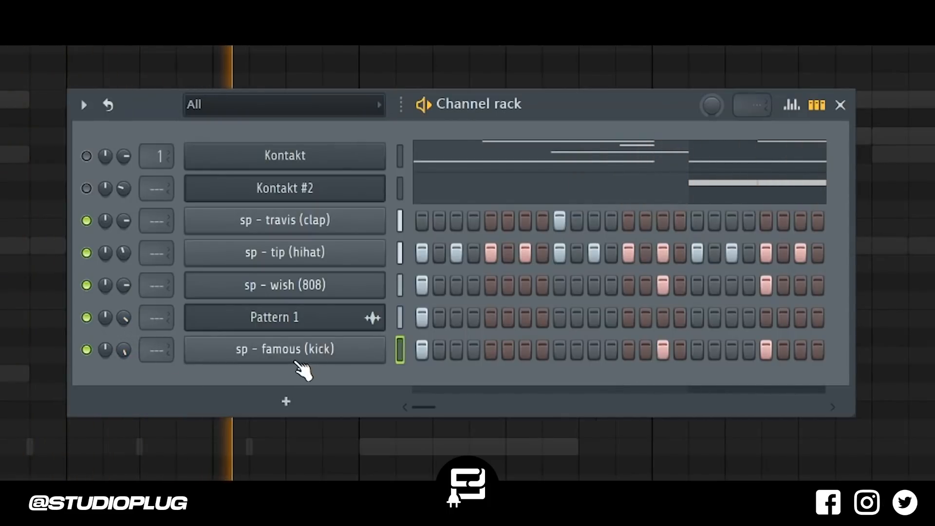
click(292, 358)
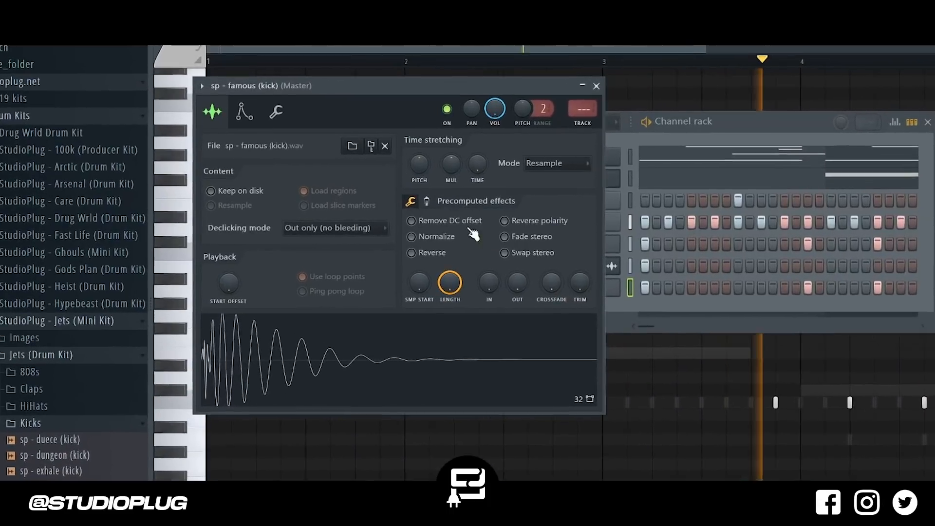
click(471, 197)
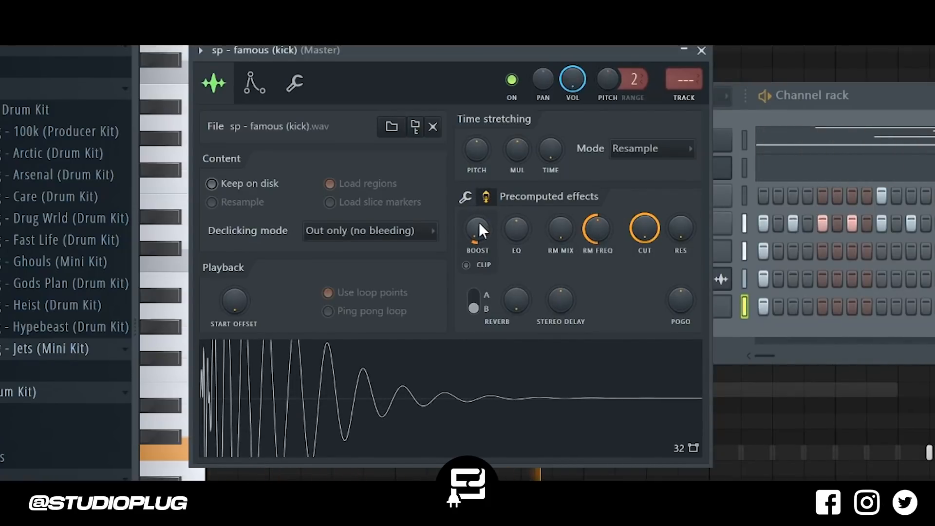
click(828, 96)
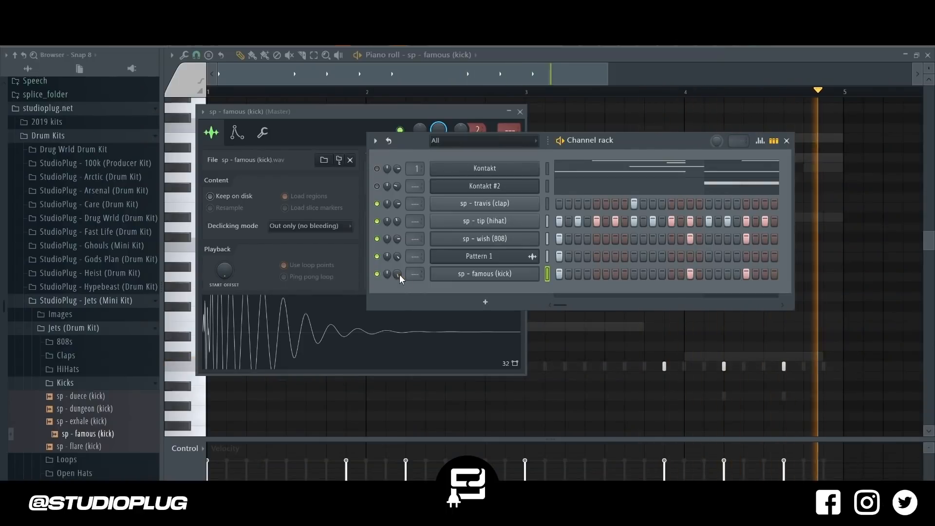
right_click(398, 274)
click(405, 281)
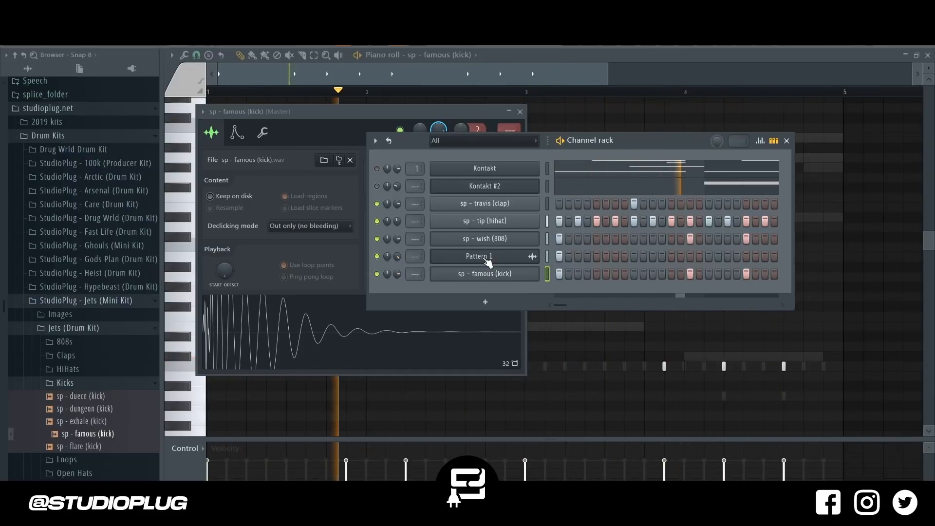
key(space)
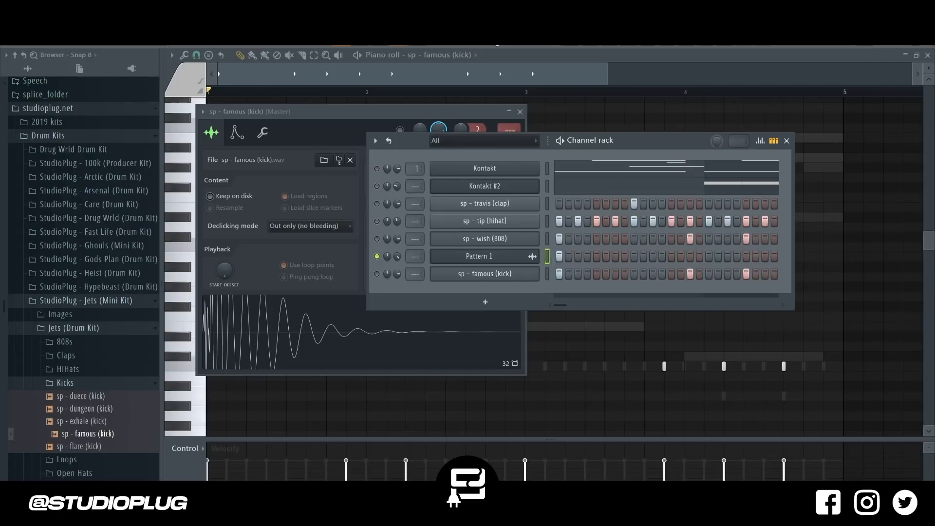
Make a second audio channel from the soloed Pattern 1 melody and show all channels in the channel rack
right_click(483, 256)
click(563, 214)
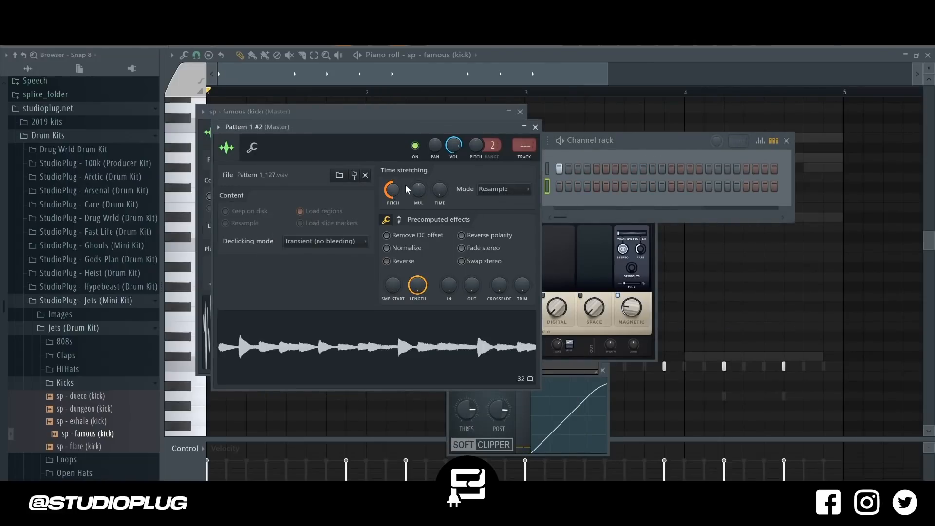
click(628, 142)
click(491, 142)
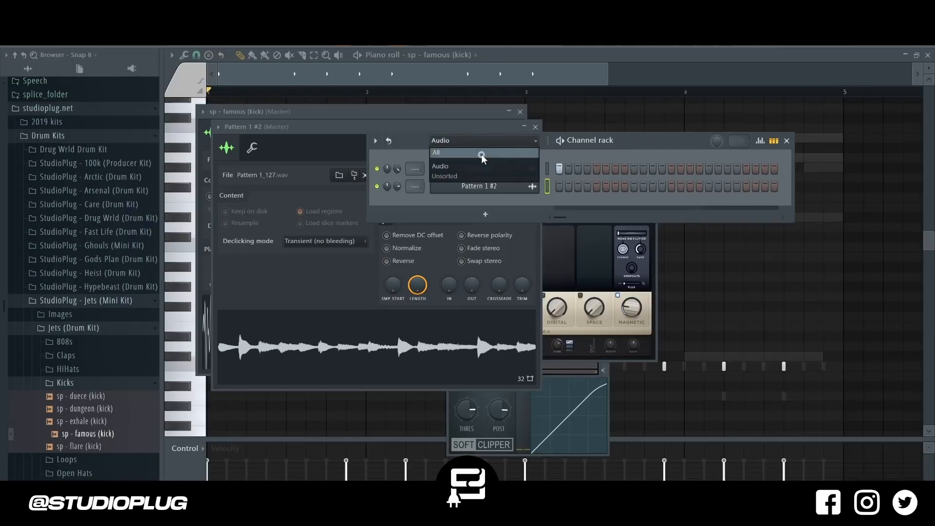
click(482, 154)
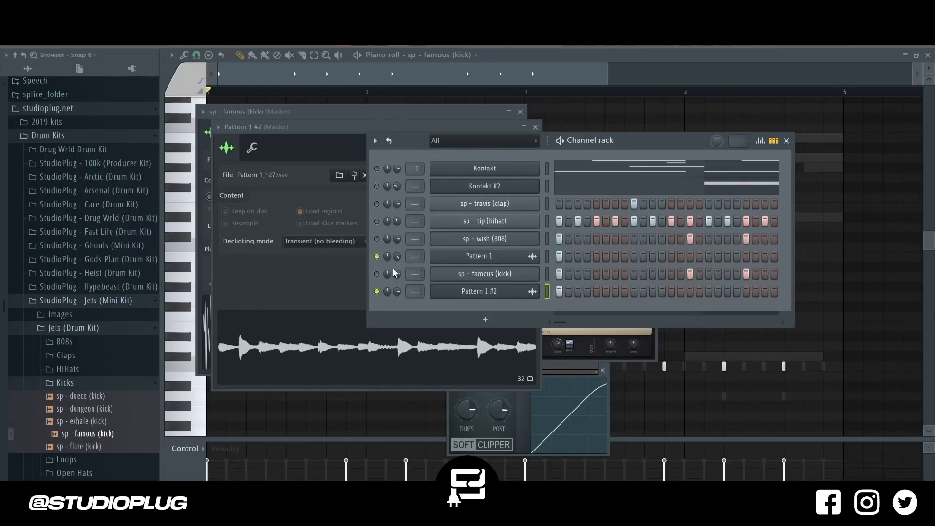
Play the pattern with Pattern 1 muted and unmute the hi-hat, 808, kick and clap channels
key(space)
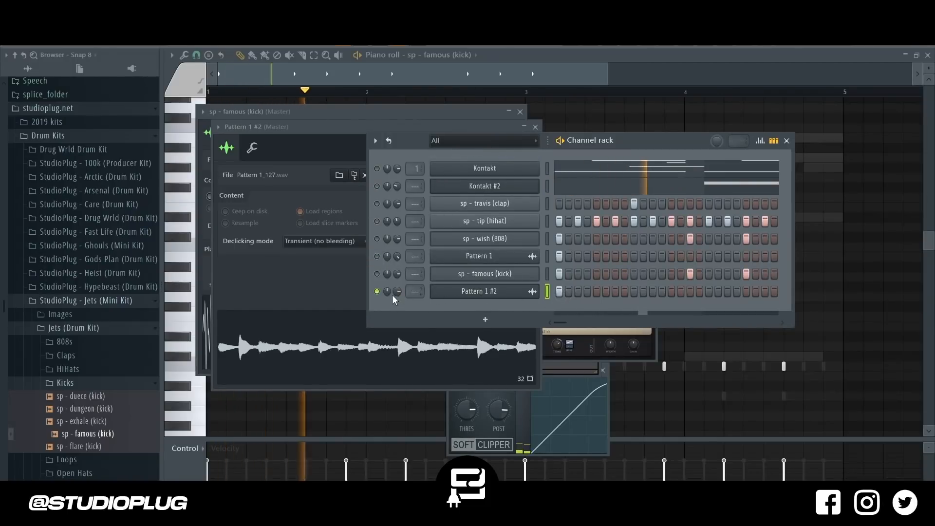
click(377, 221)
click(377, 238)
click(377, 274)
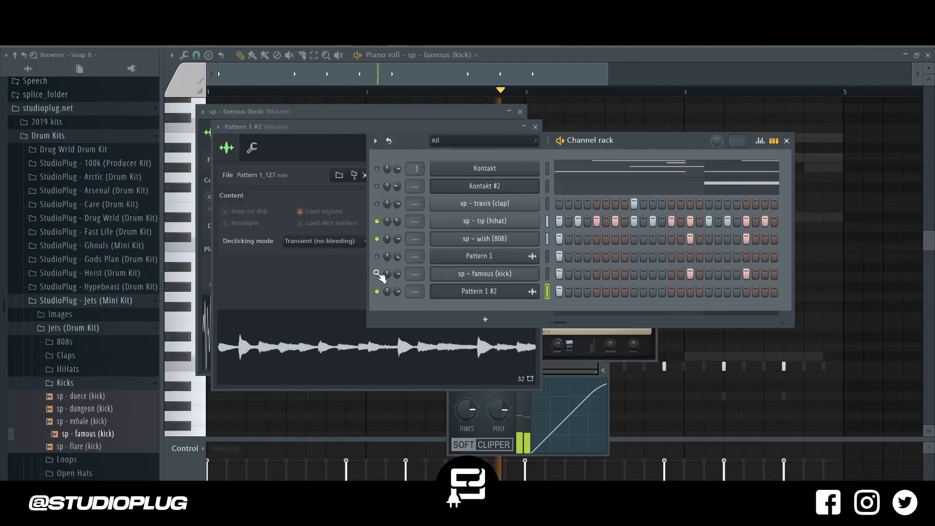
click(375, 202)
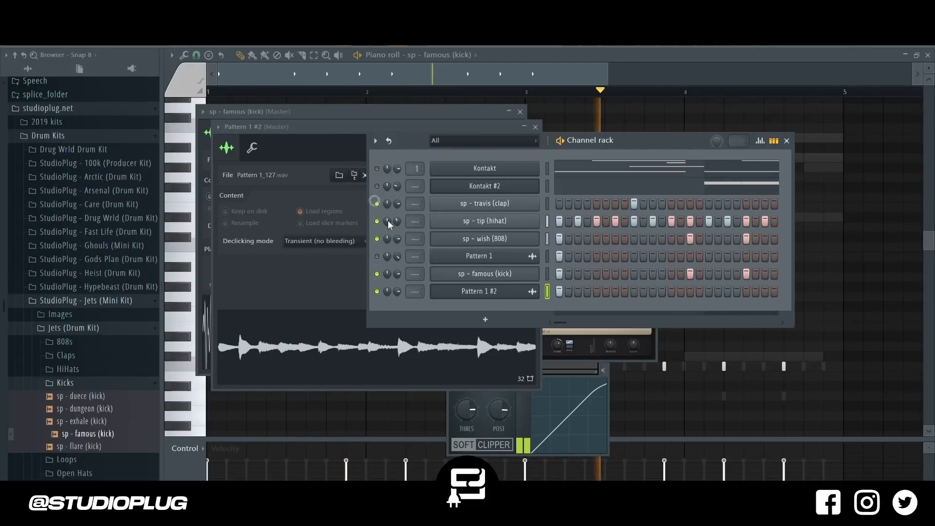
Normalize the Pattern 1 #2 sample and lower its channel volume
click(464, 291)
click(463, 290)
click(512, 263)
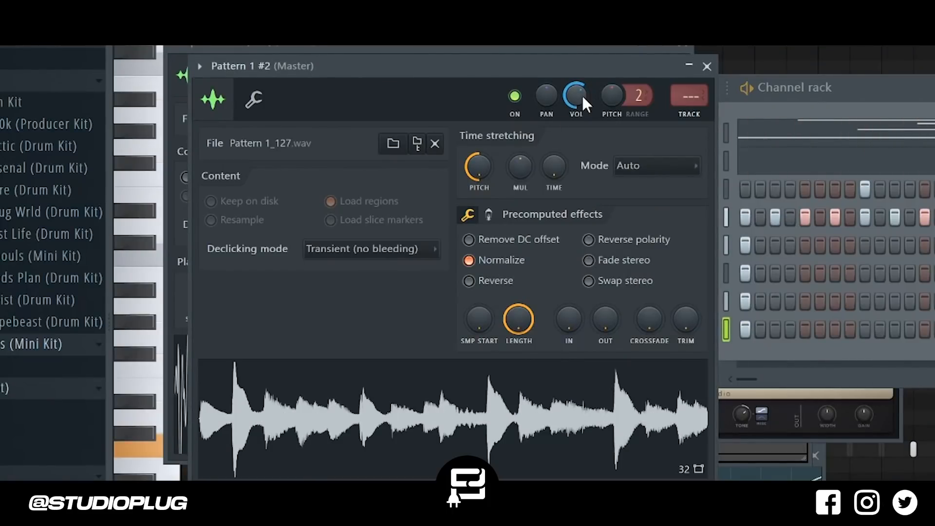
click(895, 95)
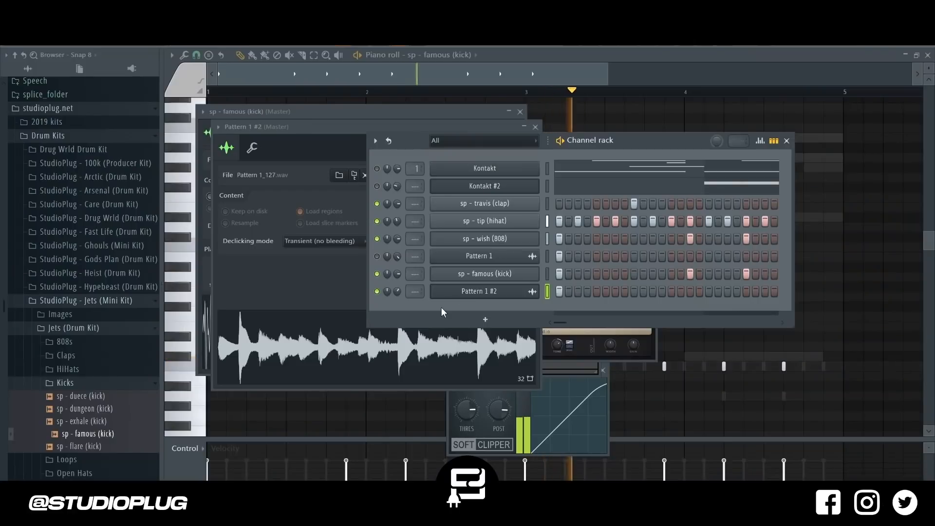
Add sp - cant hang (open hat) from the Jets Open Hats folder as a new channel with hits on steps 5 and 21
click(121, 383)
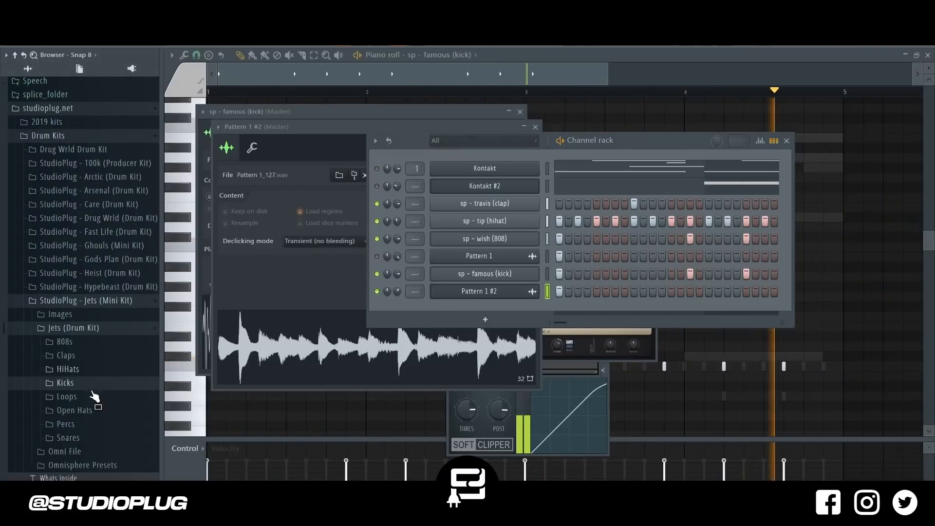
click(84, 411)
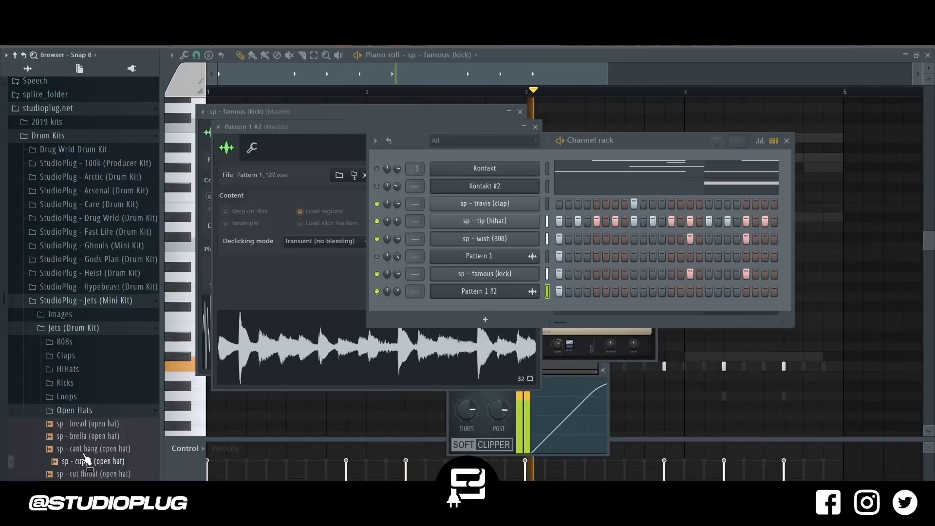
drag(87, 457, 546, 314)
click(597, 309)
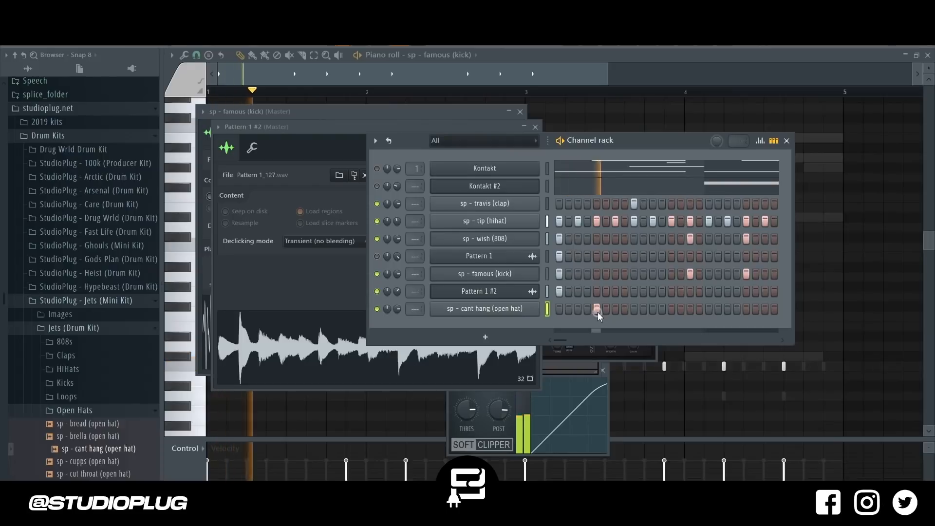
click(747, 309)
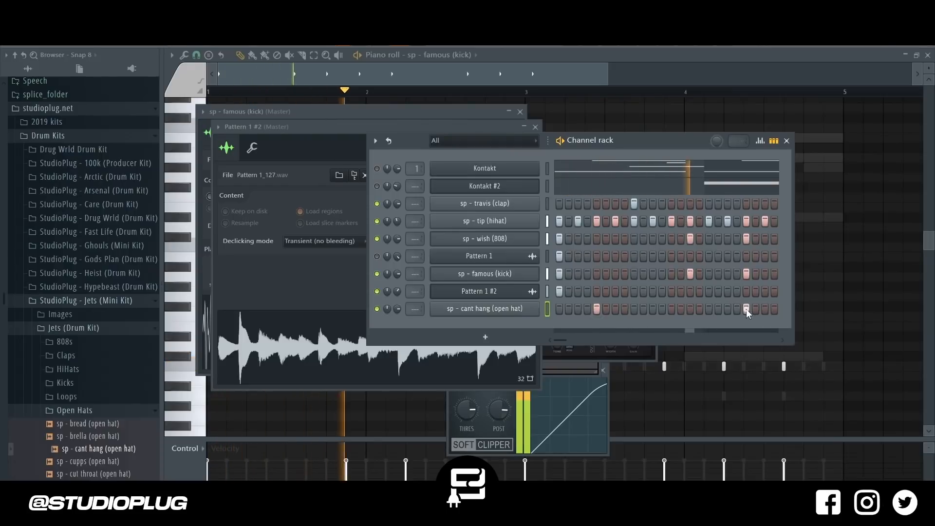
Copy the two sp - cant hang (open hat) notes in the piano roll to the same positions in bars 3 and 4
right_click(512, 309)
click(579, 309)
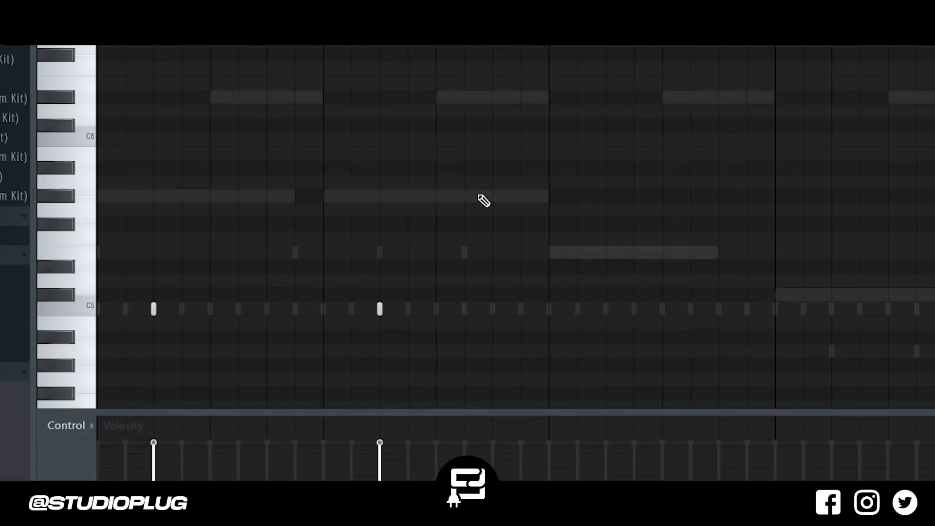
drag(471, 287, 245, 406)
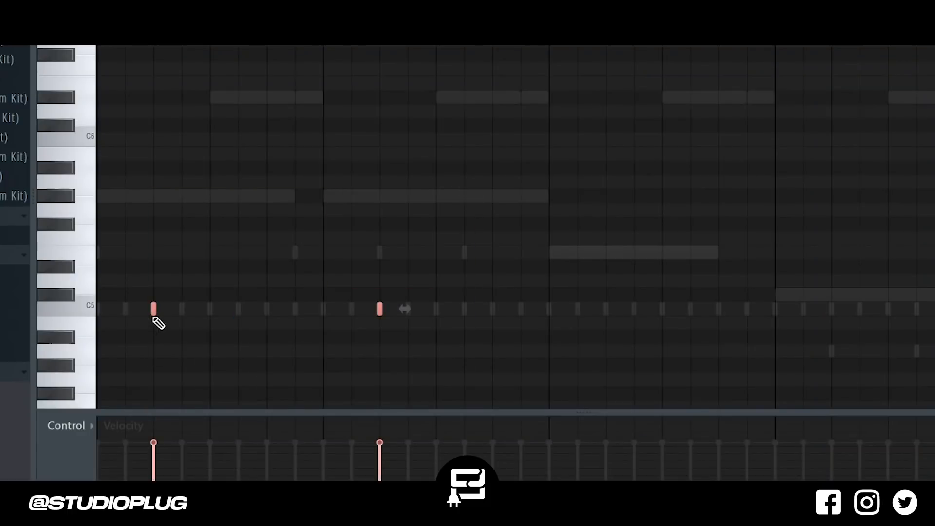
drag(154, 311, 607, 316)
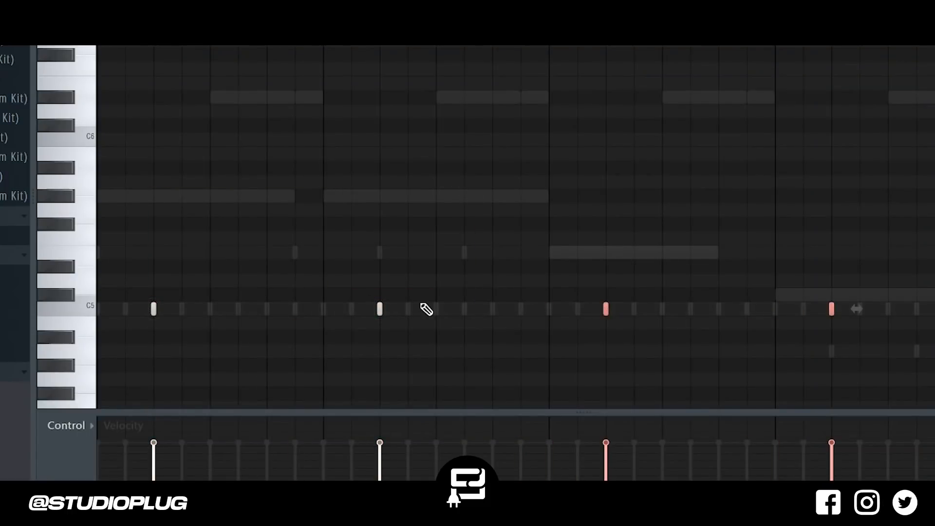
key(ctrl+d)
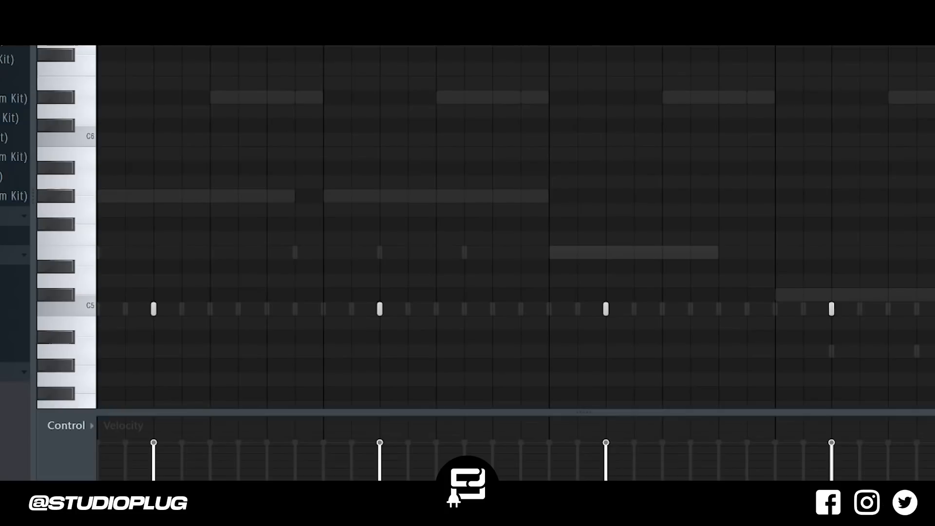
key(F6)
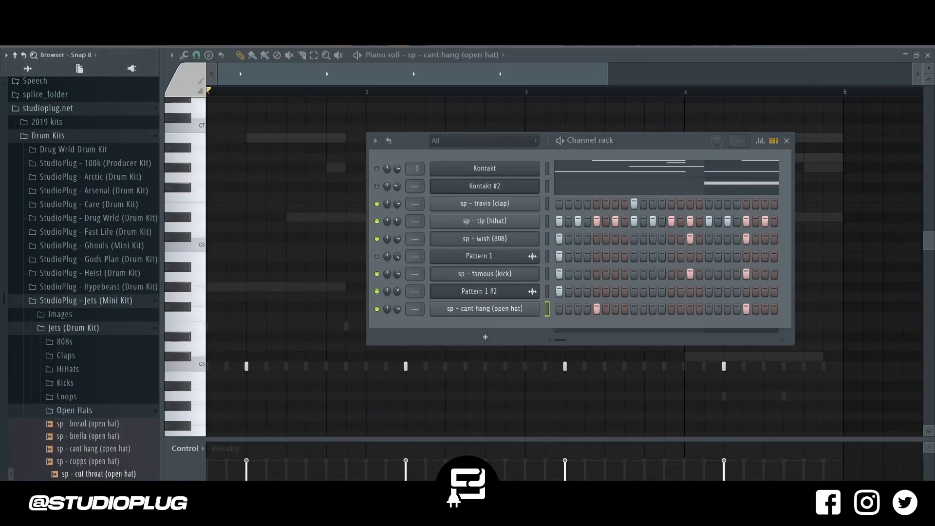
Add sp - cut throat (open hat) as a new channel with a hit on the first step
key(space)
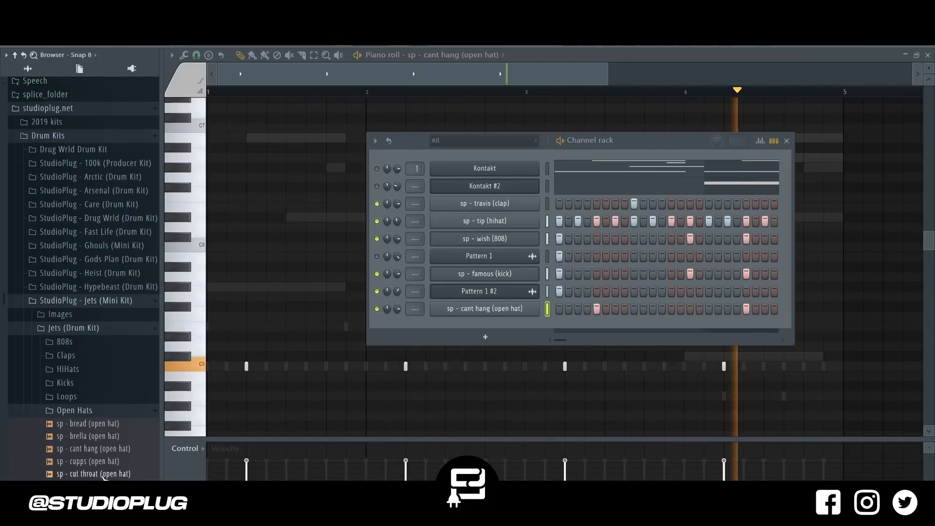
drag(102, 476, 482, 330)
drag(537, 331, 539, 329)
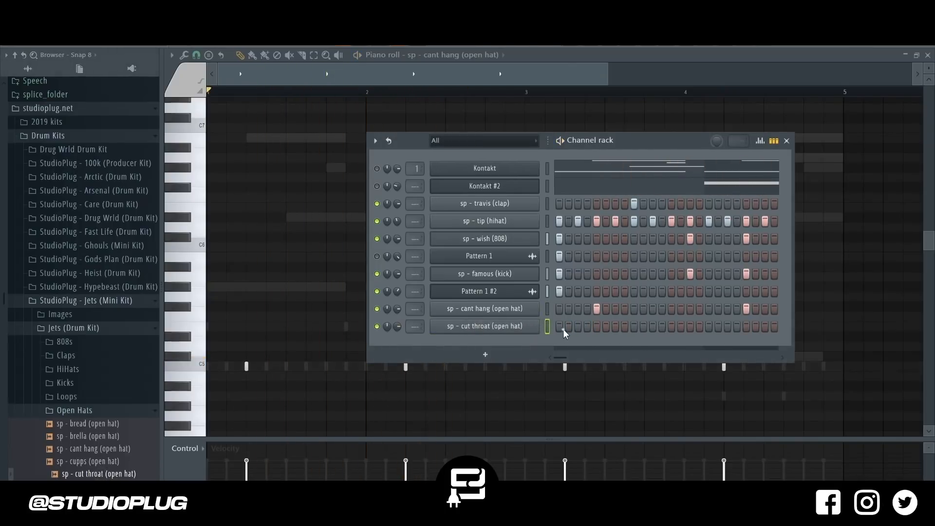
Shape the volume envelope of sp - cut throat (open hat) with no hold, a short decay and no sustain
click(511, 329)
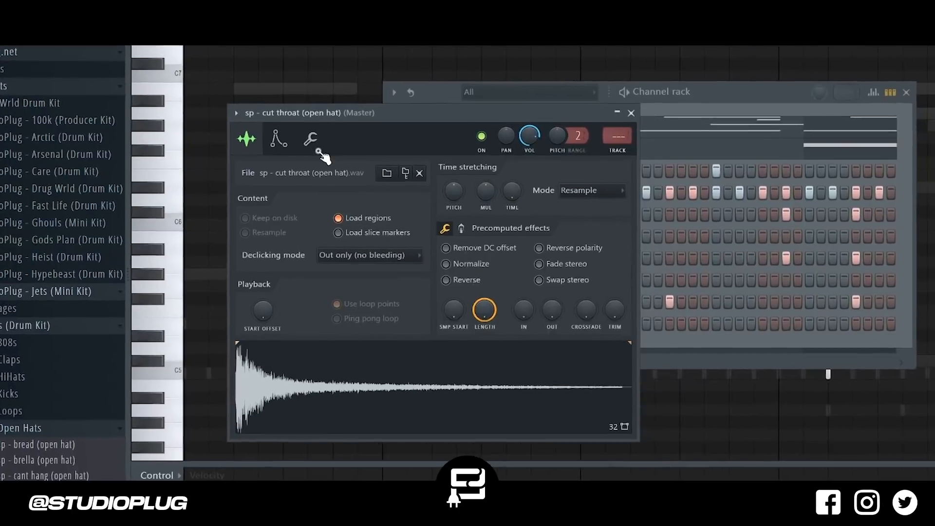
click(310, 159)
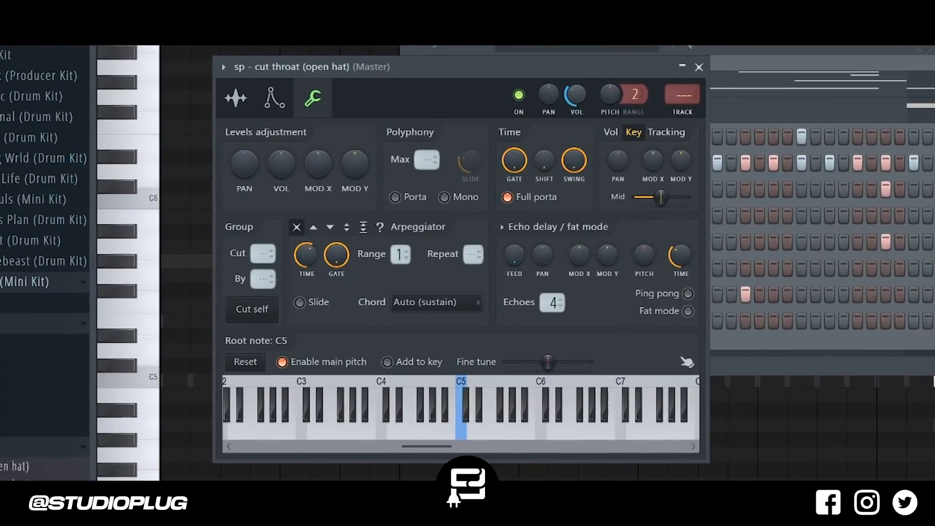
click(273, 107)
drag(279, 274, 300, 282)
drag(359, 268, 334, 305)
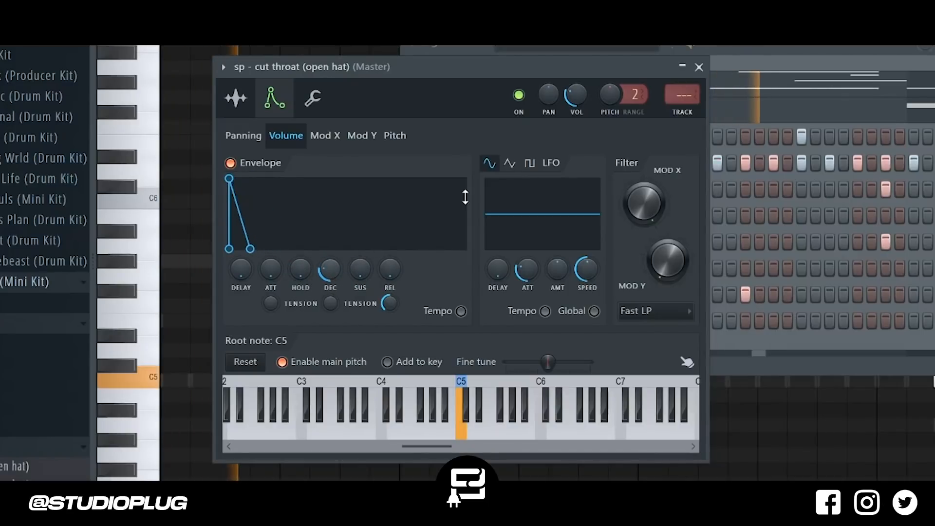
click(815, 48)
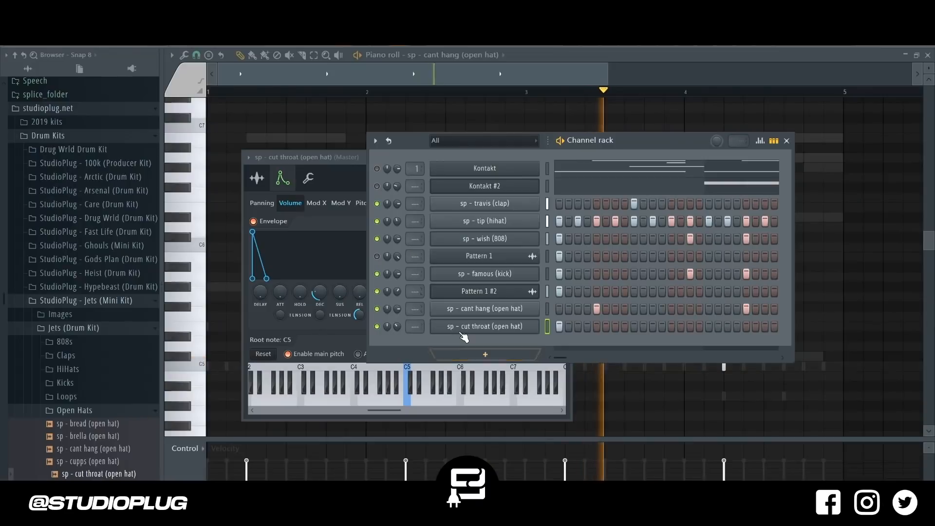
click(539, 322)
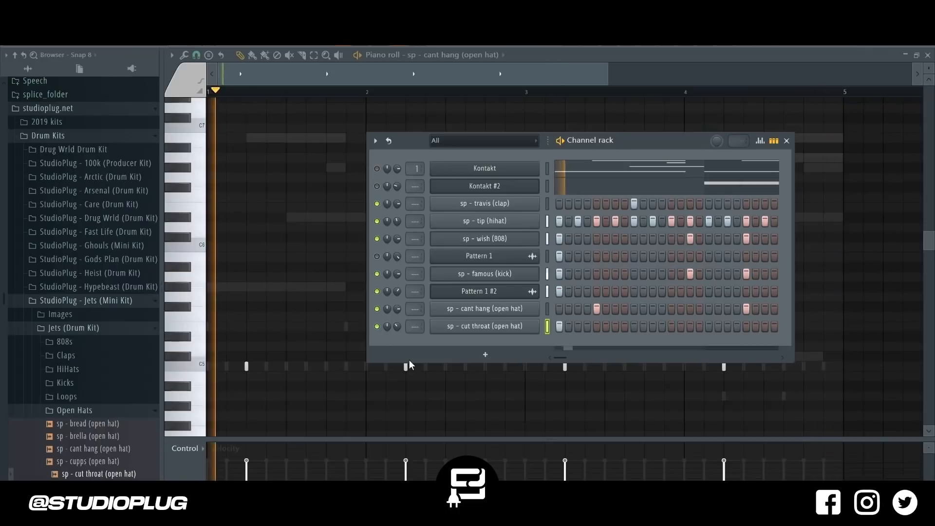
Listen to the pattern with both open hats and collapse the Open Hats sample folder
key(space)
key(space)
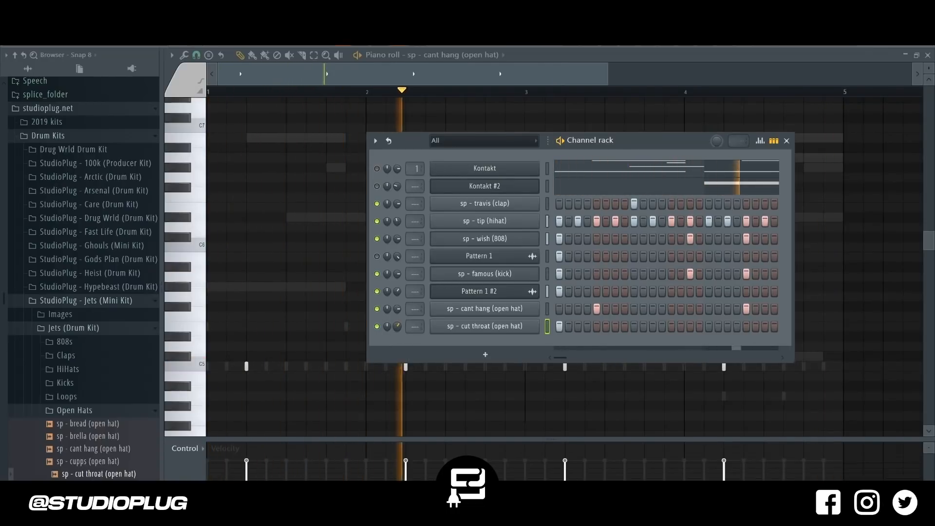
click(119, 412)
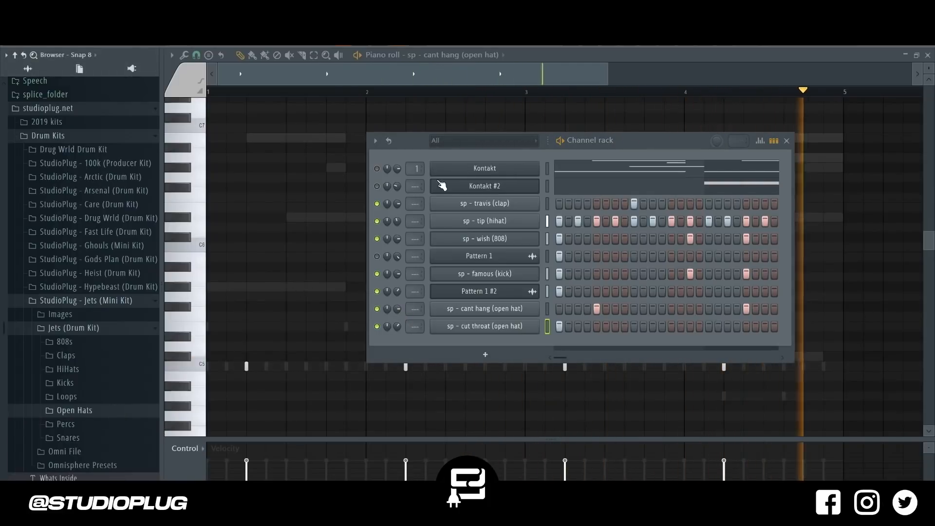
drag(589, 141, 539, 165)
key(space)
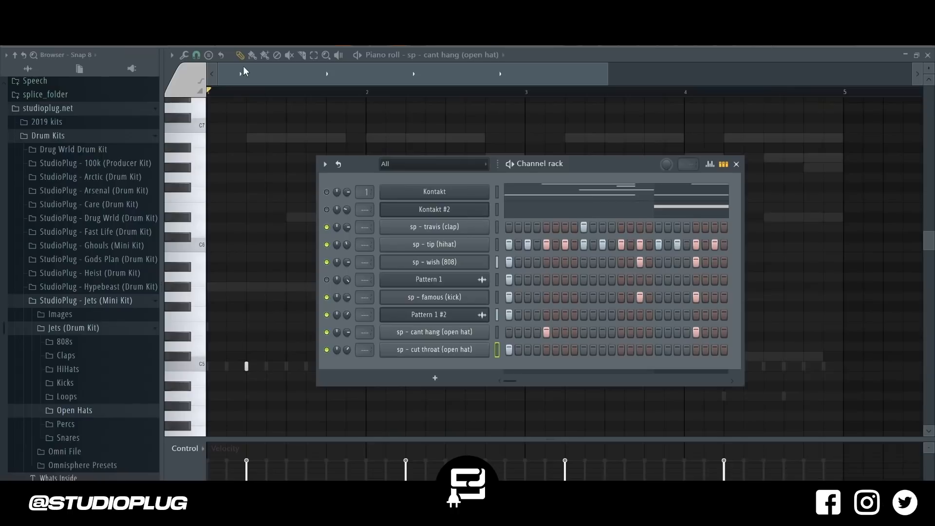
Add an Omnisphere channel and set its patch directory to Sharing
click(435, 378)
mouse_move(452, 410)
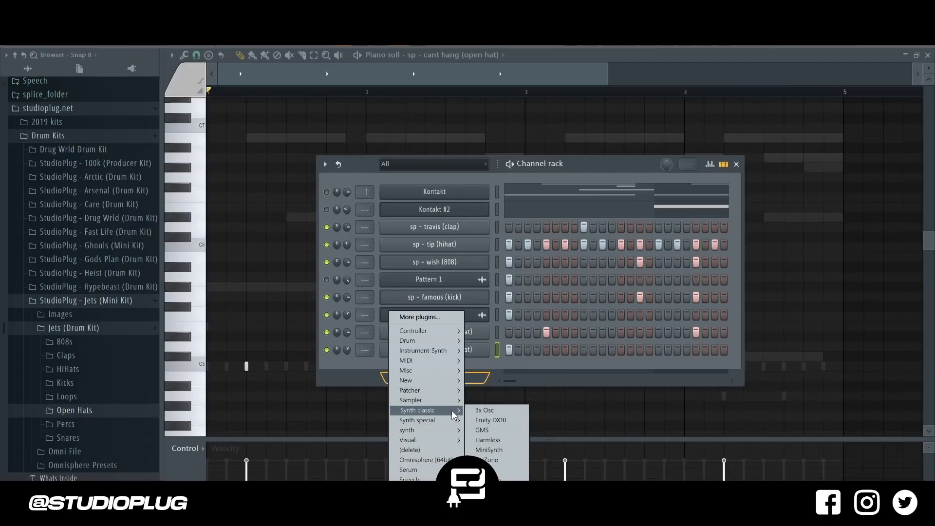
mouse_move(437, 432)
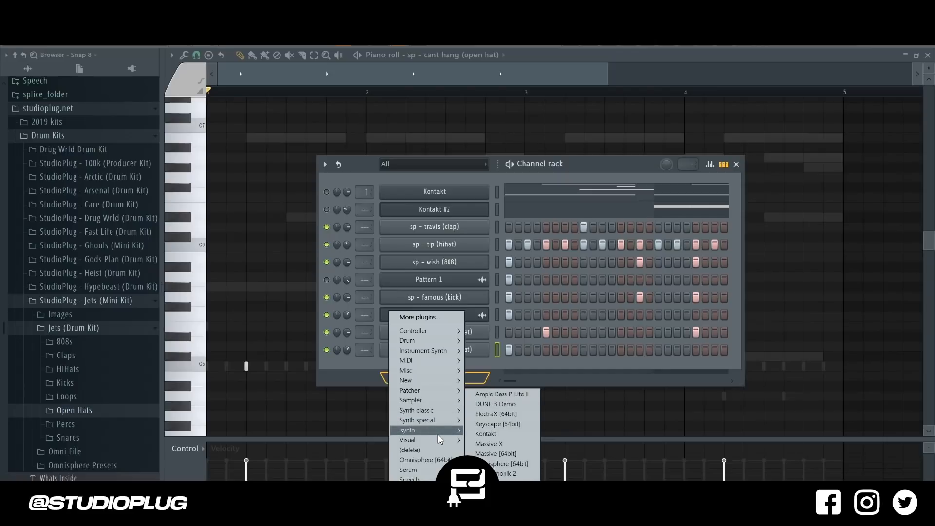
click(508, 464)
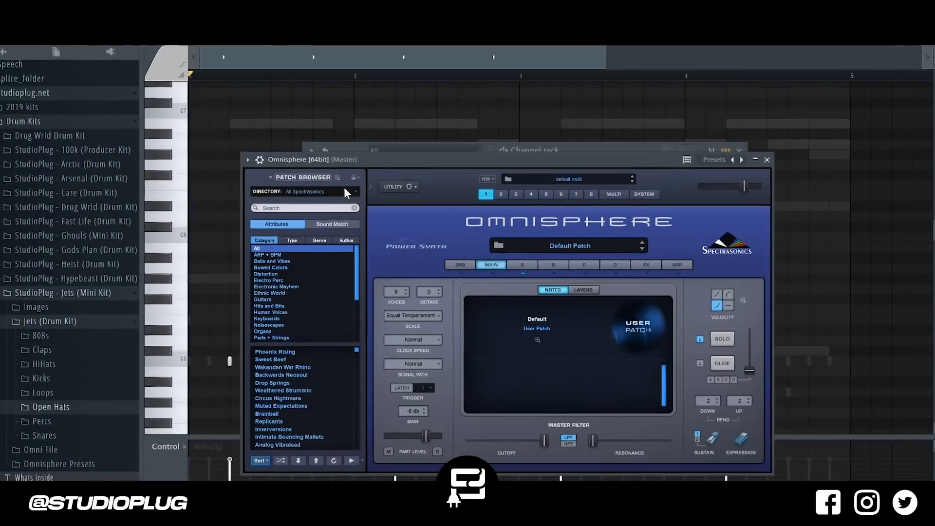
click(355, 202)
click(340, 296)
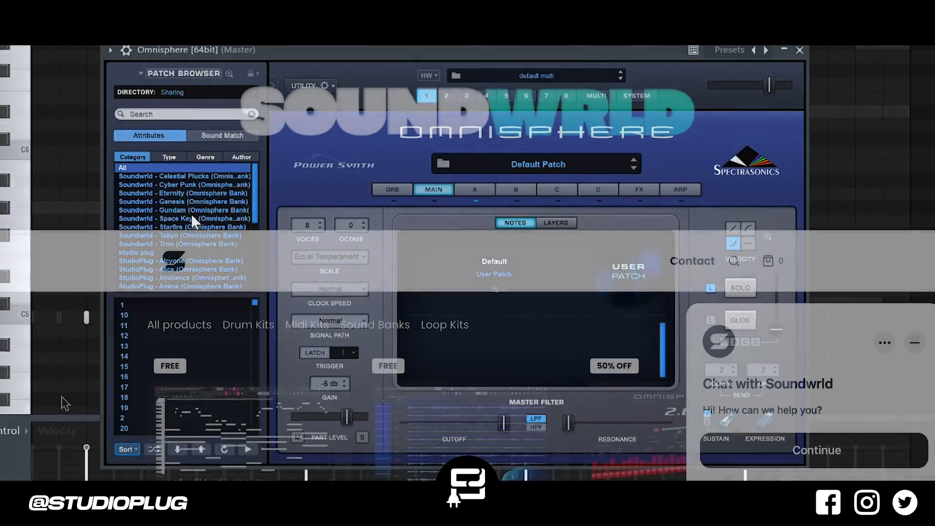
Look through the MIDI kits, loop kits and preset banks offered on the Soundwrld website
scroll(64, 403, down, 5)
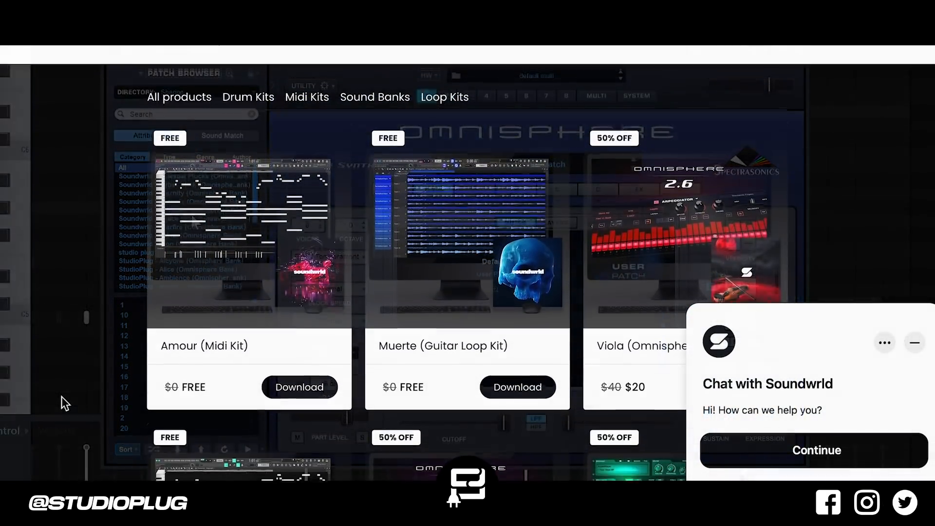
scroll(62, 399, down, 3)
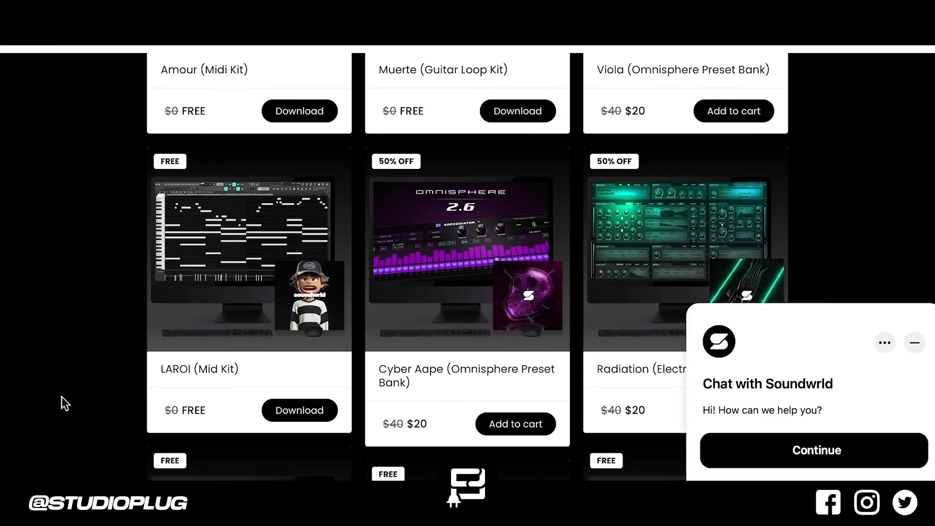
scroll(62, 398, down, 2)
scroll(61, 397, down, 6)
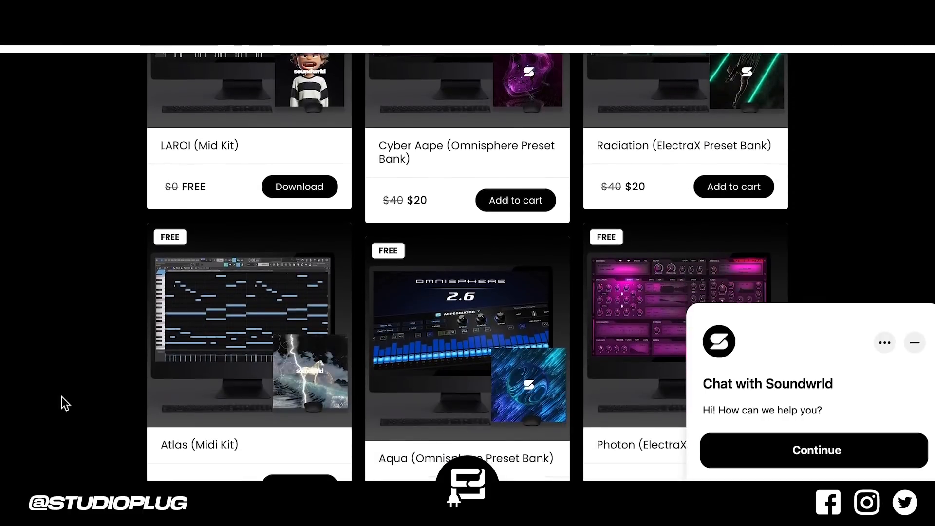
scroll(61, 397, down, 6)
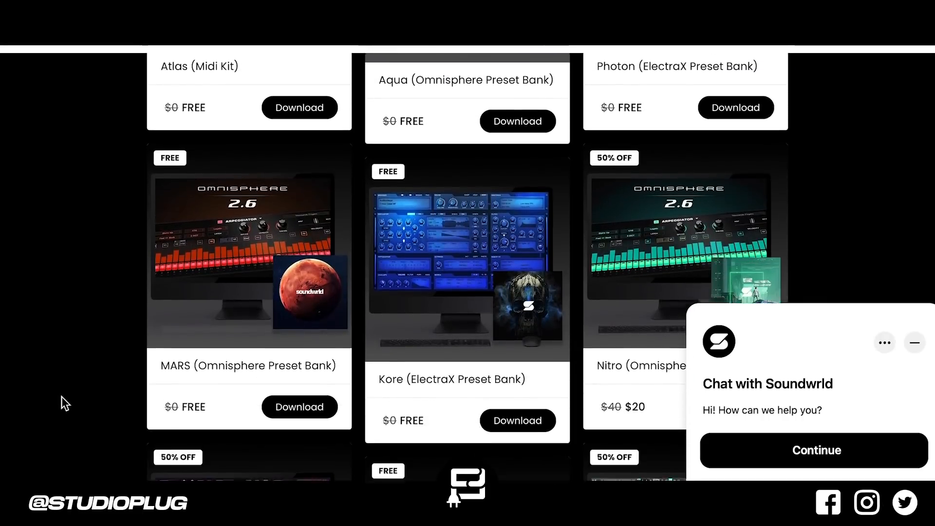
scroll(61, 397, down, 7)
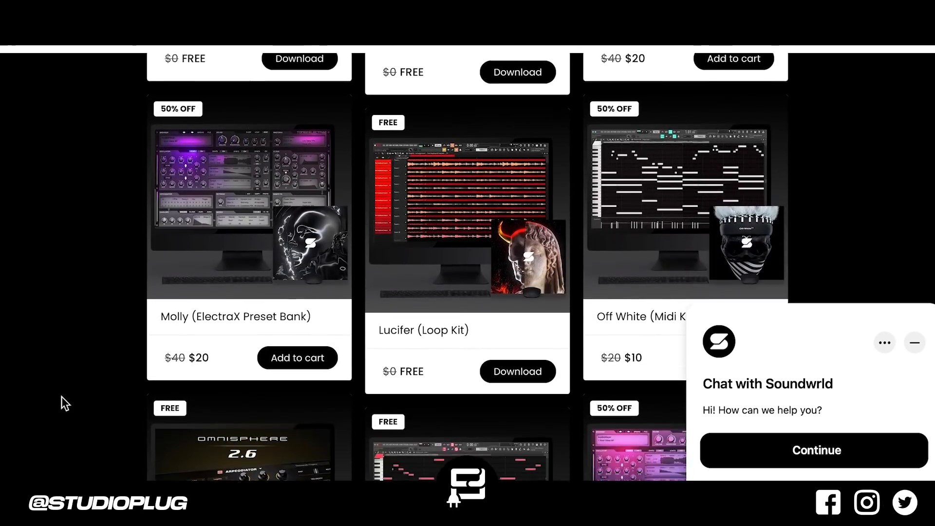
scroll(62, 396, down, 6)
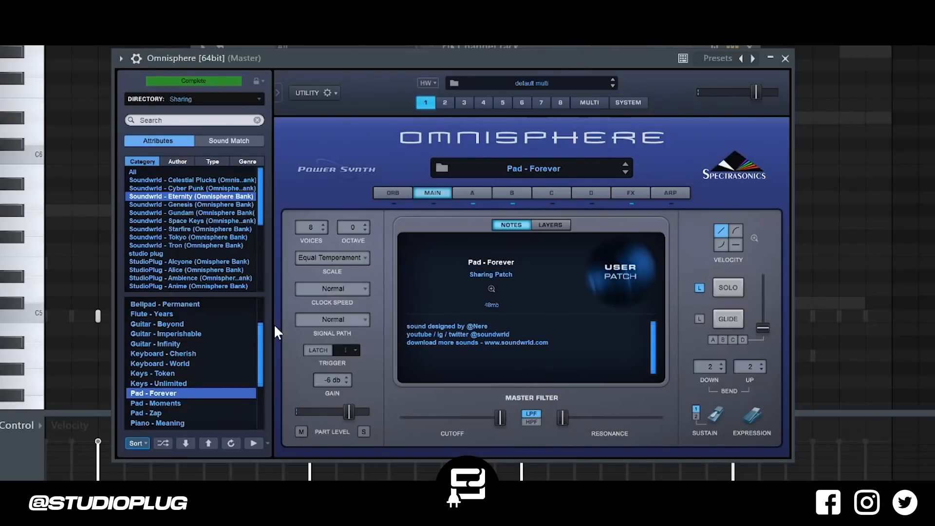
Load Pad - Moments from the Soundwrld - Eternity bank and copy the Kontakt melody's notes into the Omnisphere channel
click(180, 412)
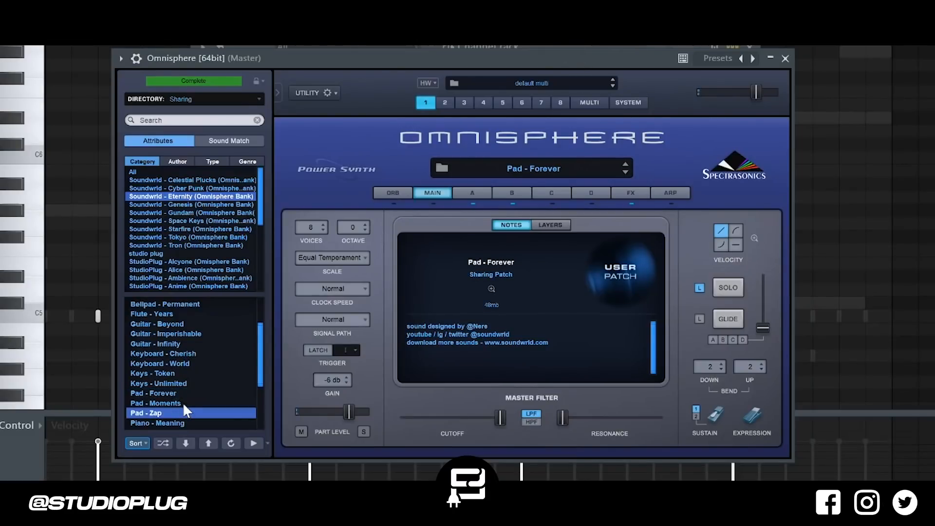
click(182, 403)
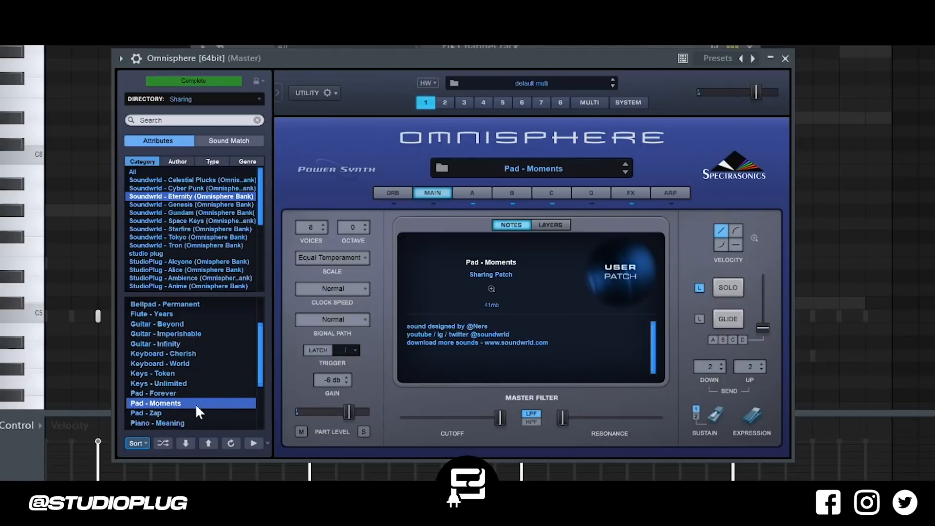
click(542, 49)
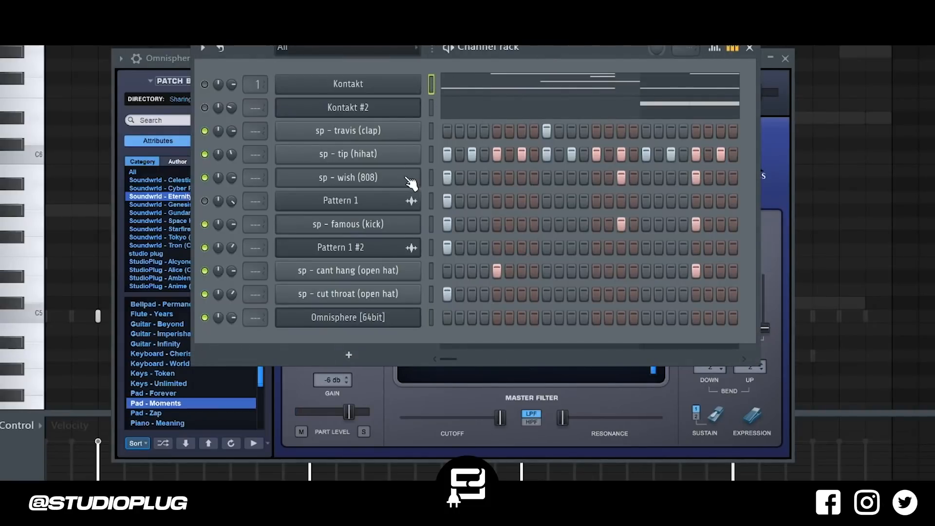
click(430, 326)
key(ctrl+v)
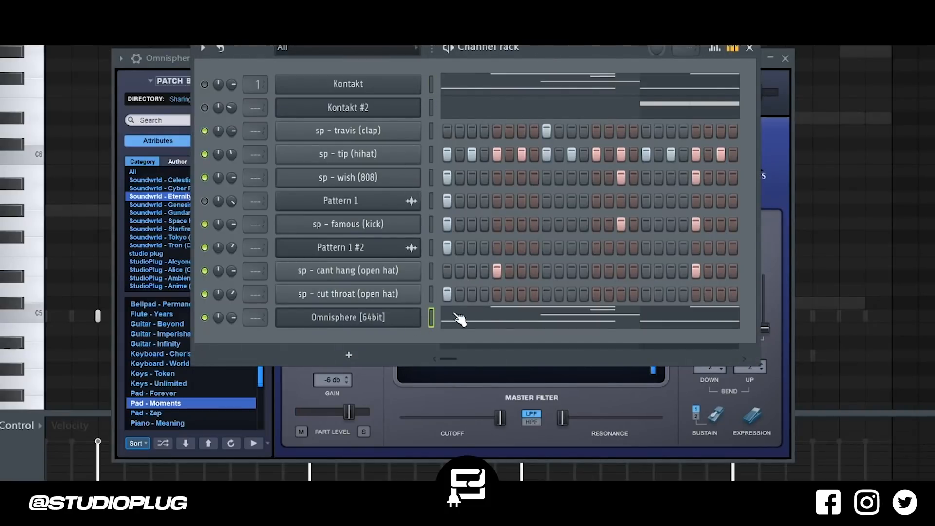
Transpose all notes in Omnisphere's piano roll down four semitones
click(453, 314)
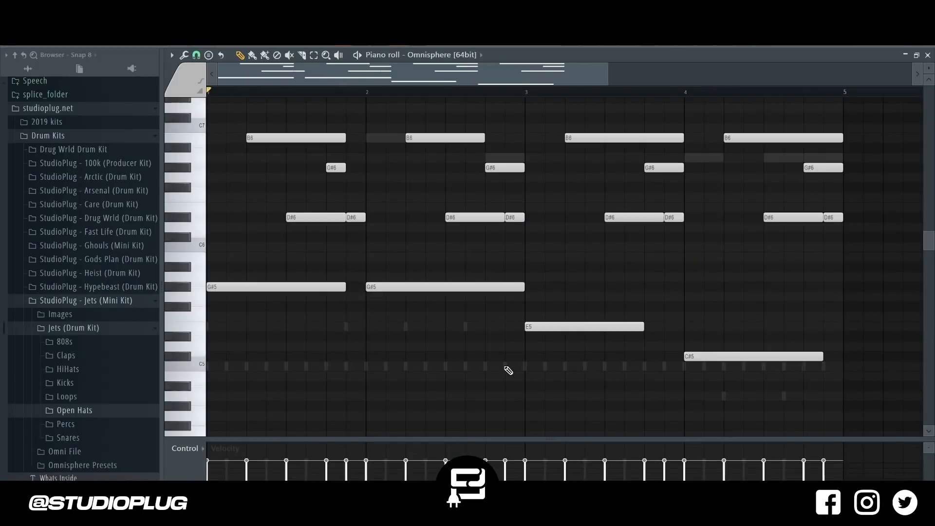
key(Down)
key(Down)
key(Down)
key(Down)
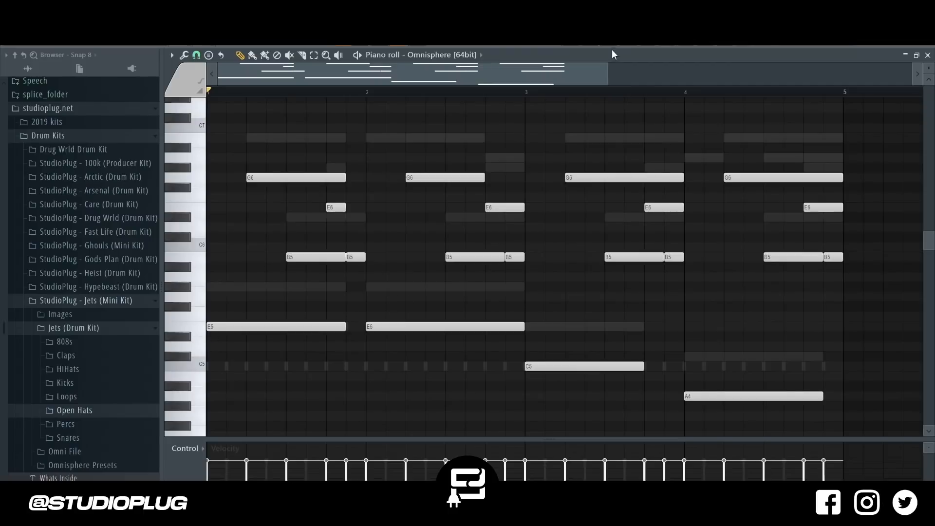
Solo the Omnisphere pad, turn its channel volume down and listen to it alone and together with Pattern 1 #2
key(F6)
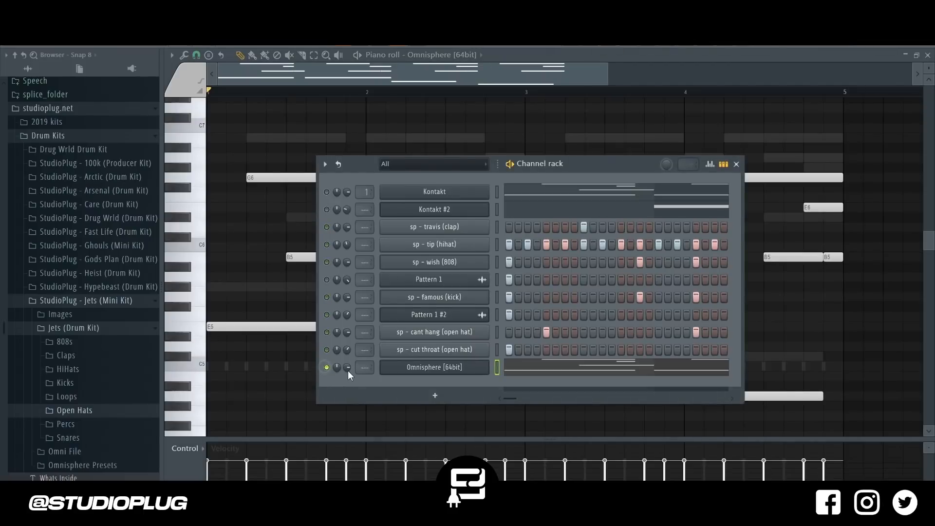
key(space)
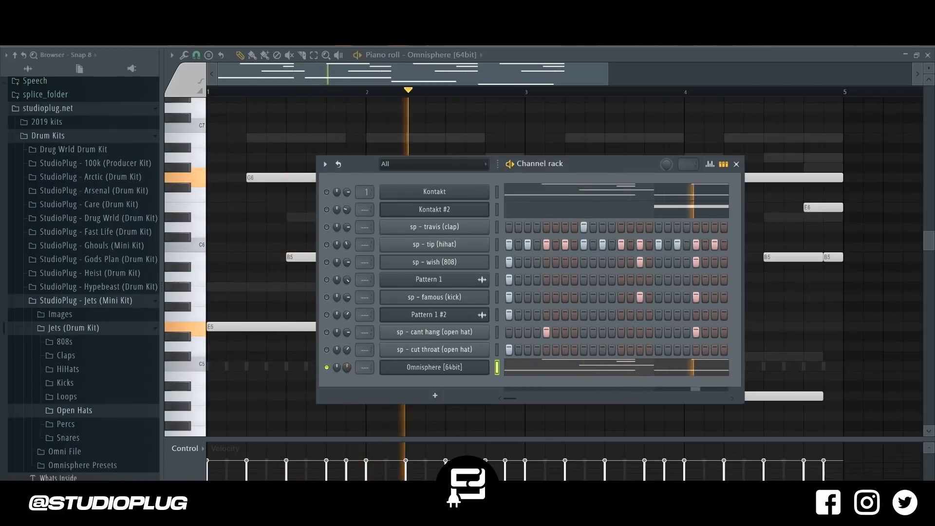
key(space)
click(326, 315)
key(space)
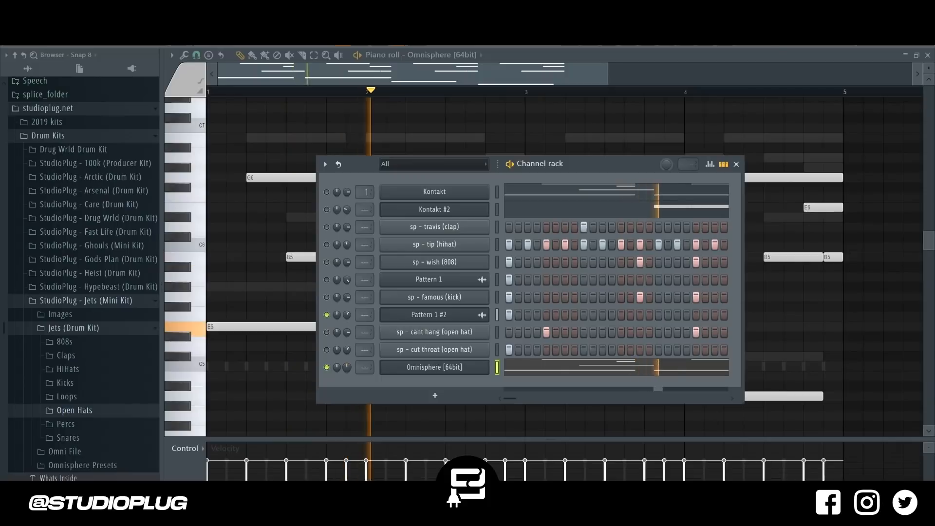
key(space)
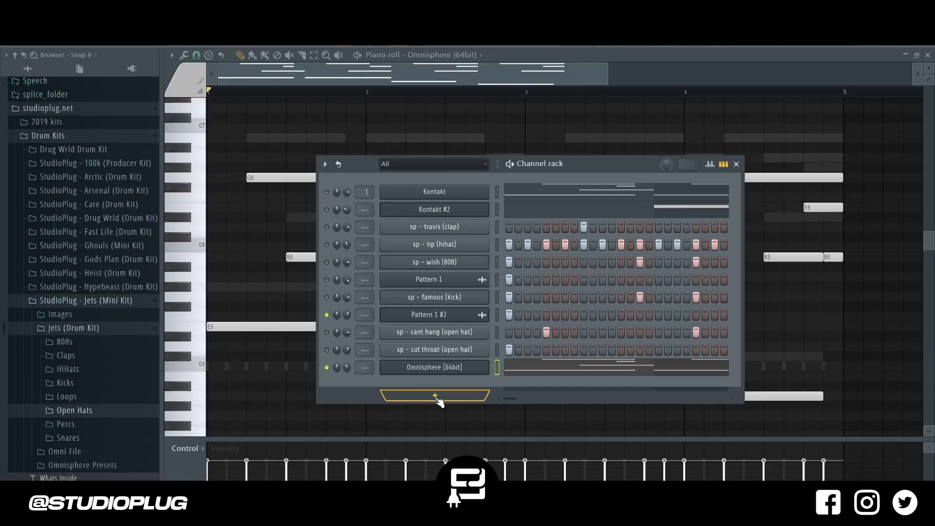
Add a second Omnisphere channel and load an LA Custom C7 piano patch from the Keyscape Library
click(436, 397)
click(442, 461)
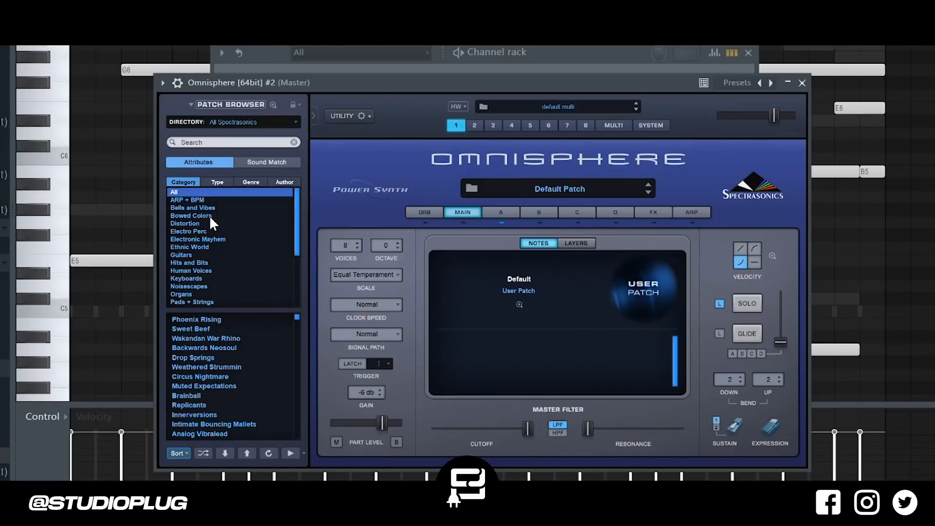
click(254, 123)
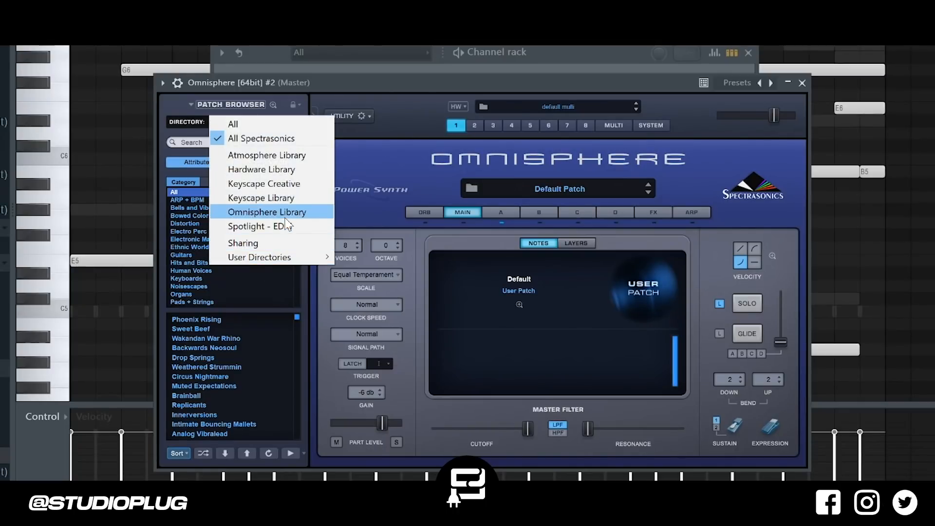
click(292, 198)
click(225, 338)
Copy the first Omnisphere channel's notes into Omnisphere #2 and open them in the piano roll
key(F6)
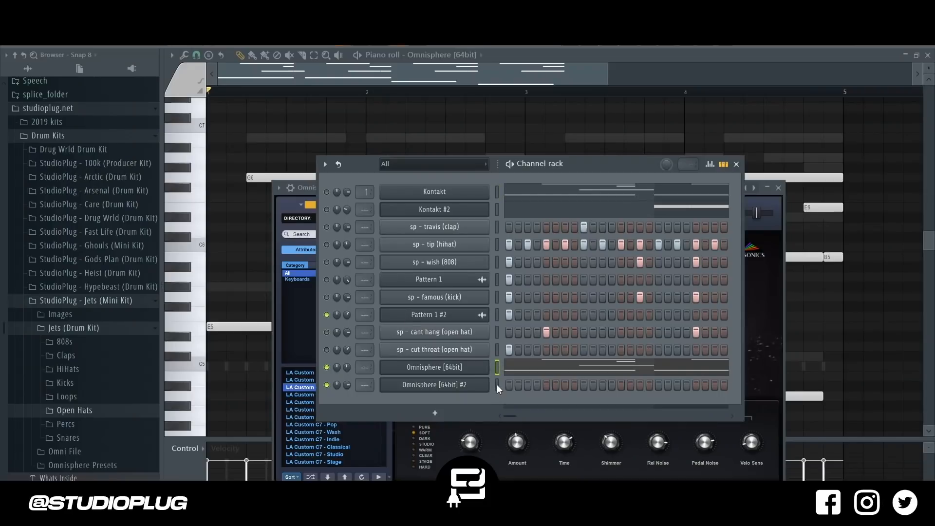
click(497, 385)
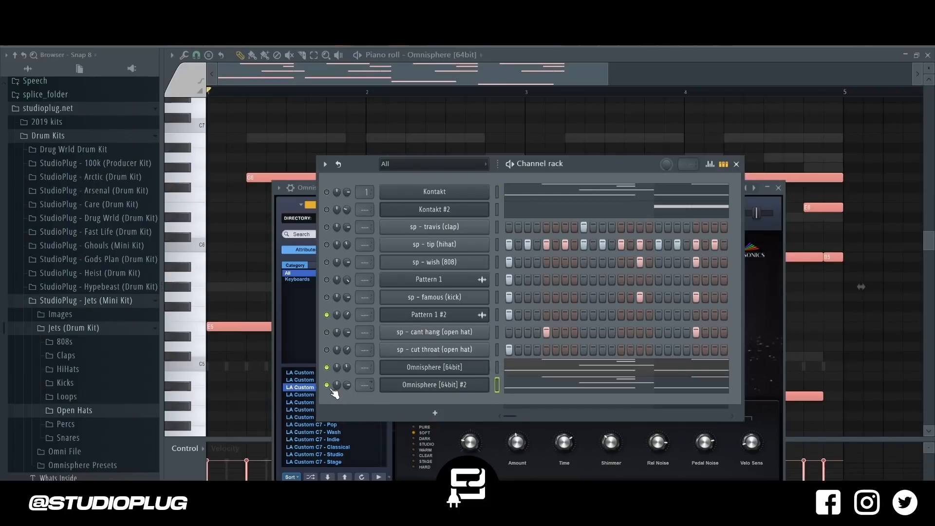
key(F7)
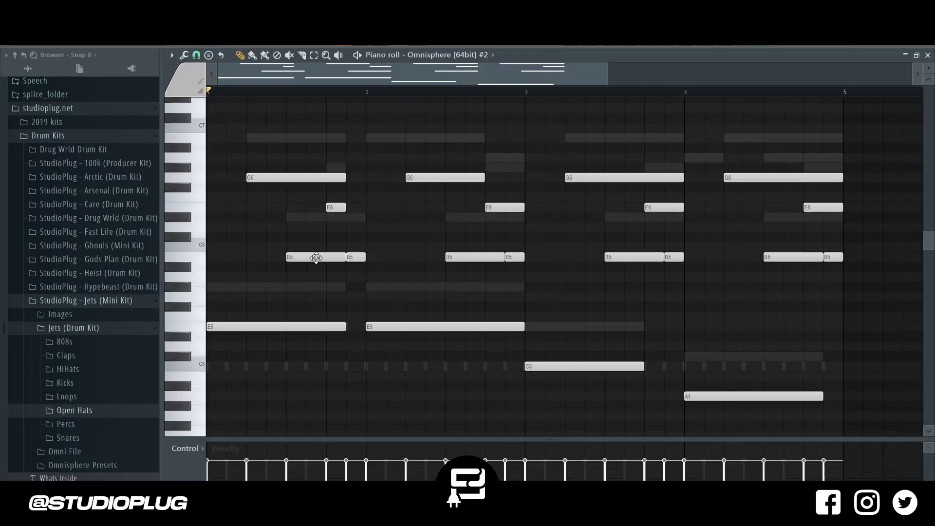
Align the B5, E6 and G6 notes to the start of bar 1, remove the spare B5 and delete all of bar 2's notes
drag(316, 258, 236, 259)
drag(336, 208, 216, 208)
drag(297, 177, 257, 178)
right_click(356, 257)
drag(517, 134, 402, 341)
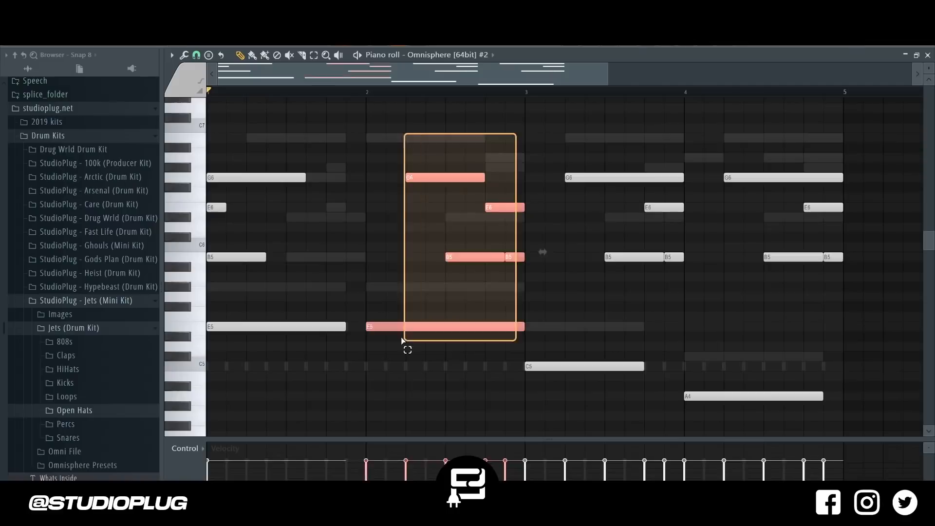
key(Delete)
Move the B5, G6 and E6 notes of bar 3 to the bar's start and delete the spare B5
drag(634, 257, 553, 257)
drag(595, 178, 555, 178)
drag(663, 207, 544, 208)
right_click(675, 257)
Stack B5, E6 and G6 at the start of bar 4 and delete the leftover G6 and B5 notes
drag(741, 258, 661, 257)
drag(836, 207, 716, 208)
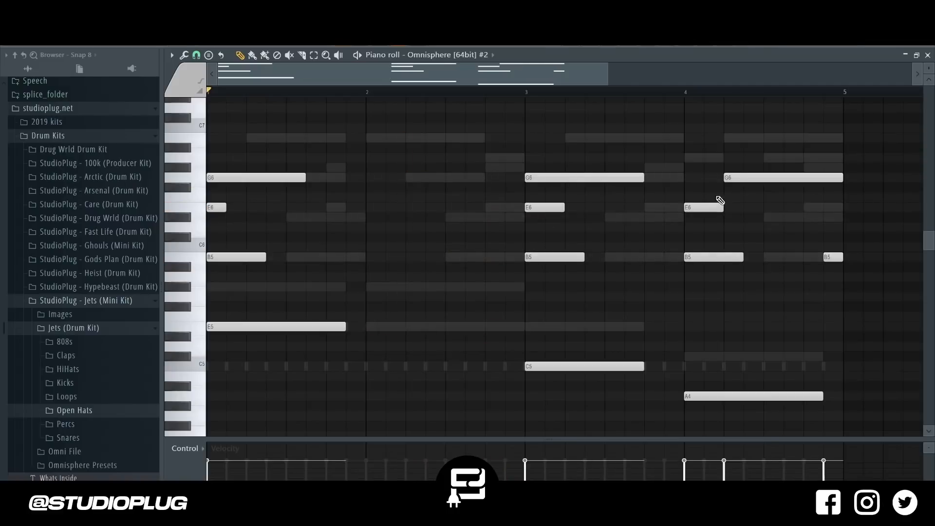
click(694, 178)
right_click(768, 179)
right_click(834, 257)
key(ctrl+z)
key(ctrl+l)
right_click(834, 257)
Lengthen the chord notes to fill the bars up to the next chord and move all chords down an octave
drag(799, 146, 701, 409)
drag(823, 395, 842, 396)
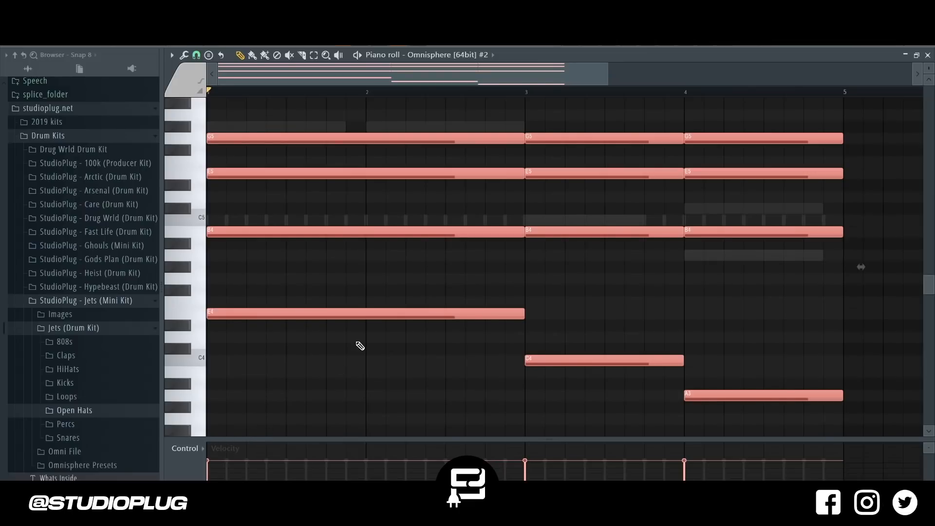
Lower the velocity of all the chord notes in Omnisphere #2
scroll(360, 346, down, 5)
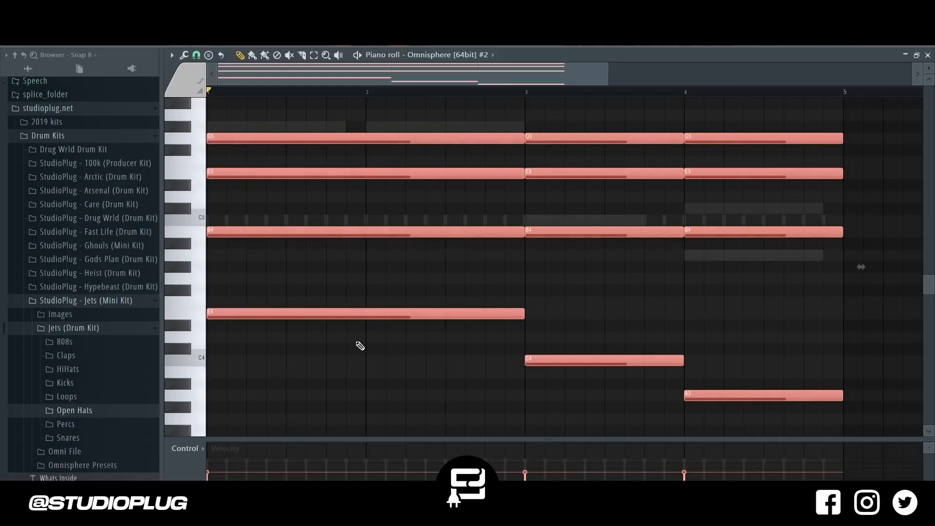
scroll(360, 346, down, 3)
scroll(360, 346, down, 2)
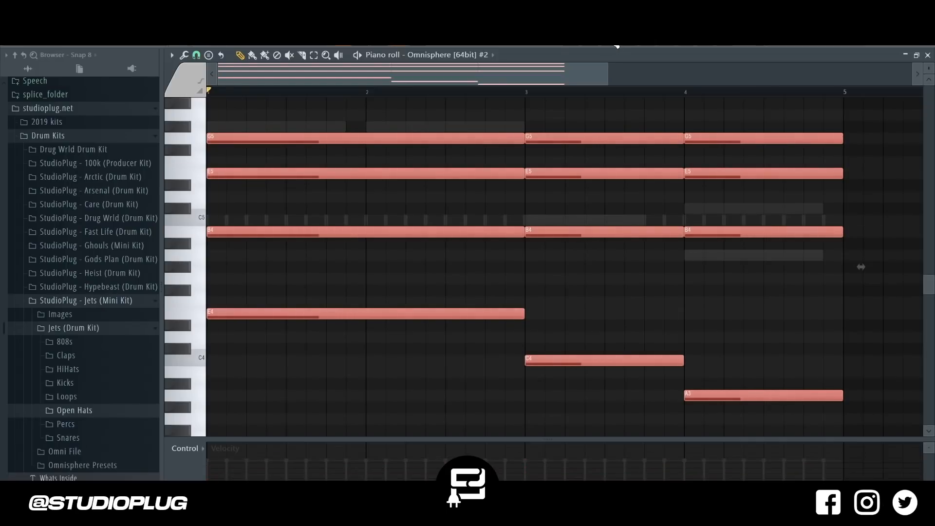
Solo the Omnisphere #2 piano chords and listen to them
key(space)
key(F6)
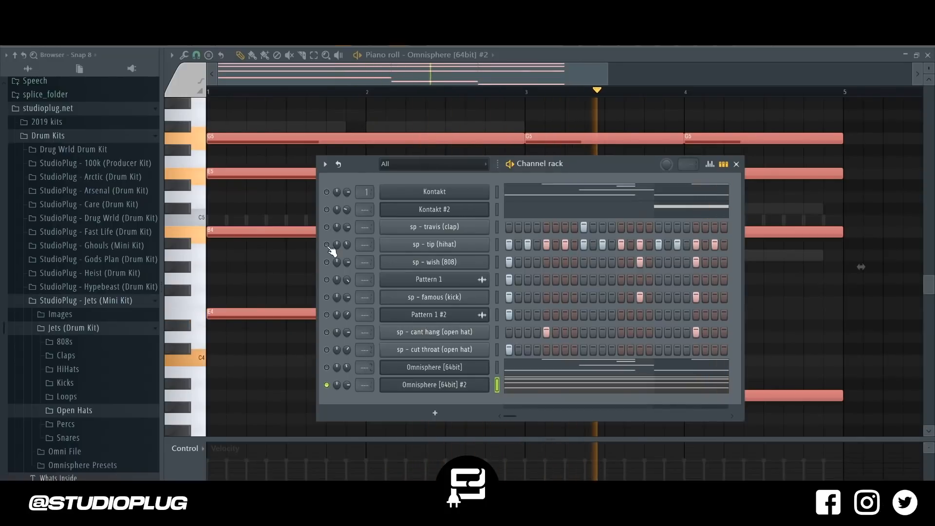
key(F6)
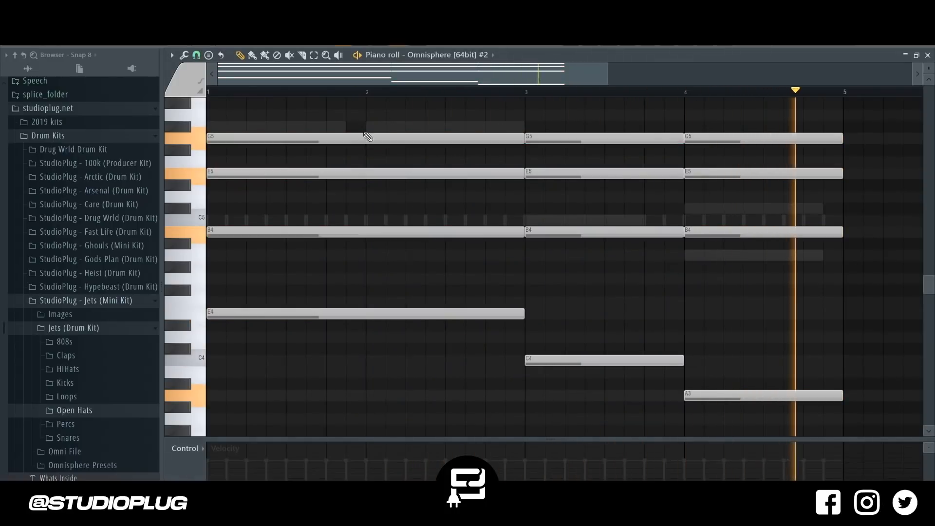
key(F6)
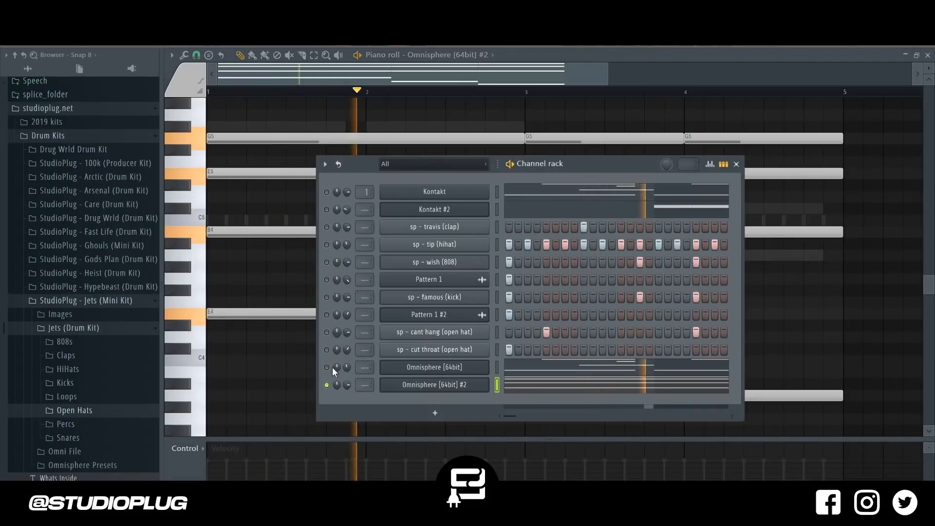
Unmute the hi-hat, 808, kick and both open hats while the piano chords play
click(327, 262)
click(326, 297)
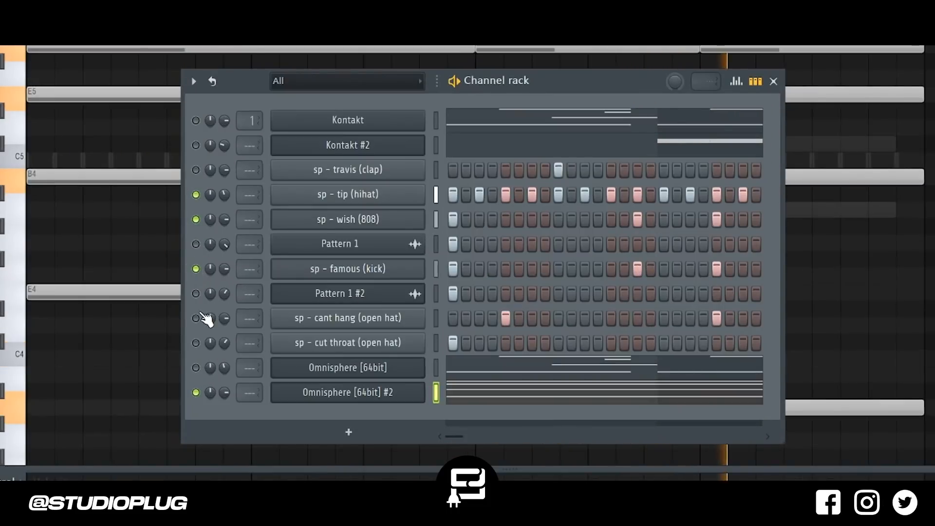
click(197, 318)
click(196, 343)
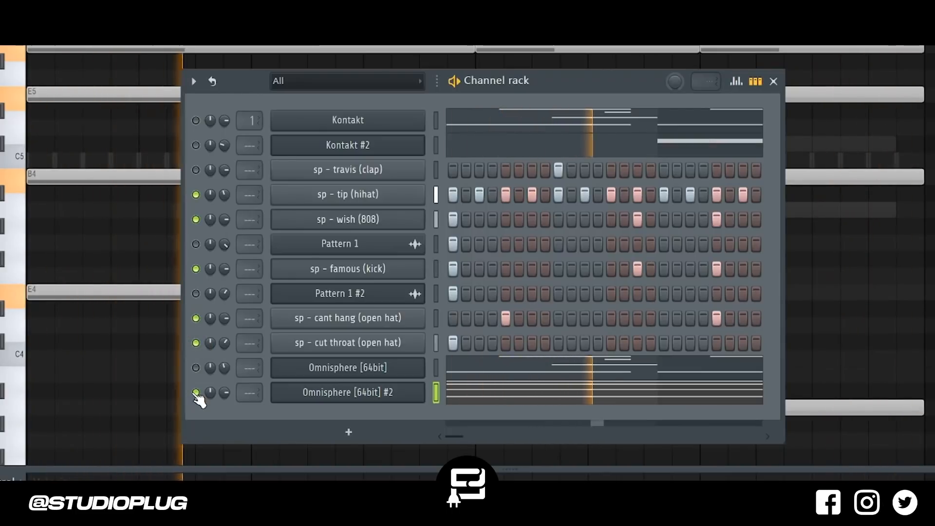
Unmute the clap to hear it with the chords, stop playback, and solo Omnisphere #2
click(196, 170)
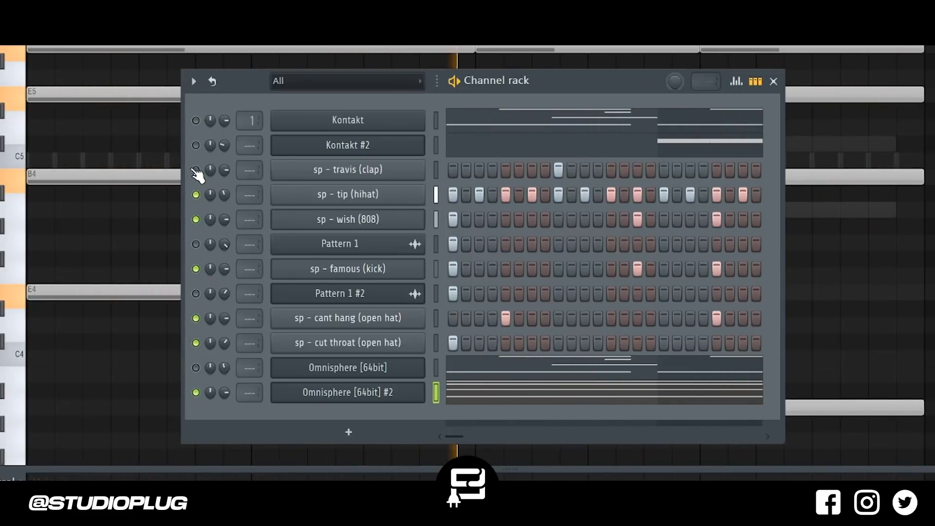
key(space)
right_click(196, 394)
Strum the Omnisphere #2 chords slightly by adjusting the strumizer's start time strength, previewing the result before accepting it
click(486, 392)
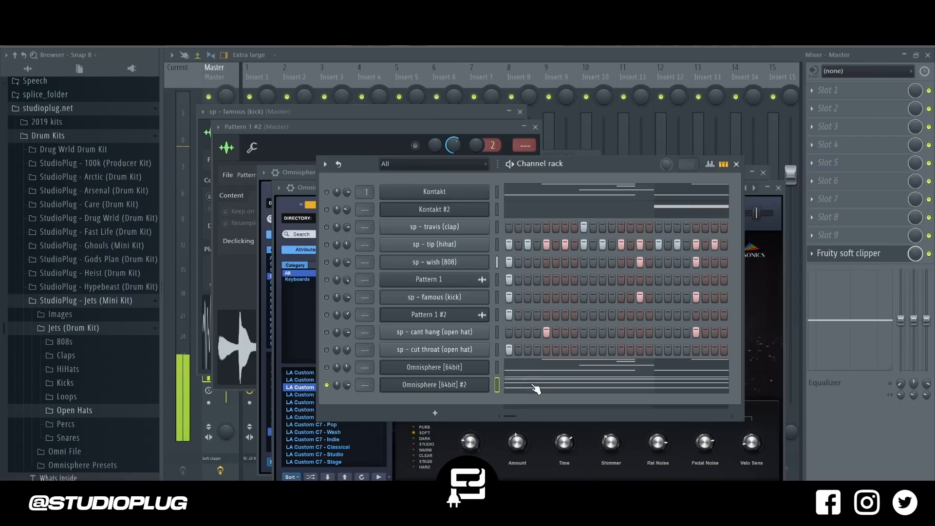
click(491, 397)
scroll(449, 388, up, 3)
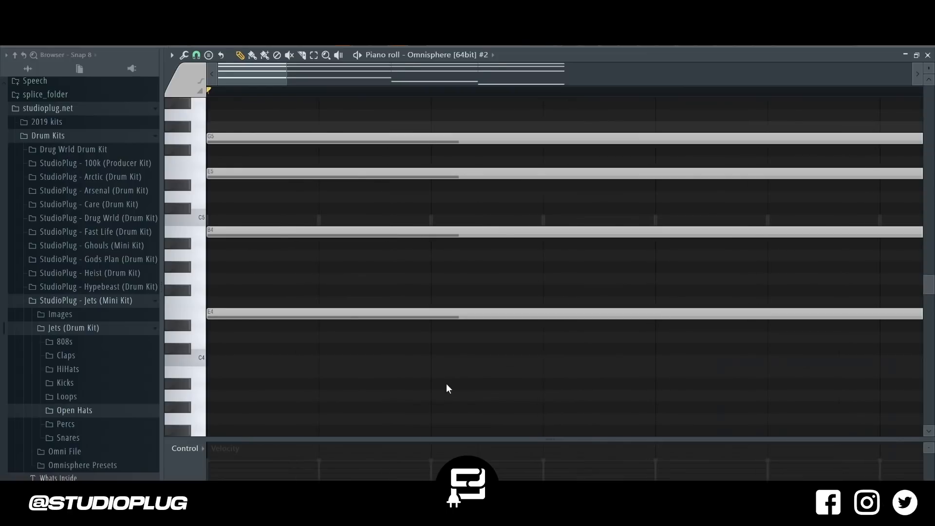
key(alt+s)
drag(763, 408, 762, 436)
key(space)
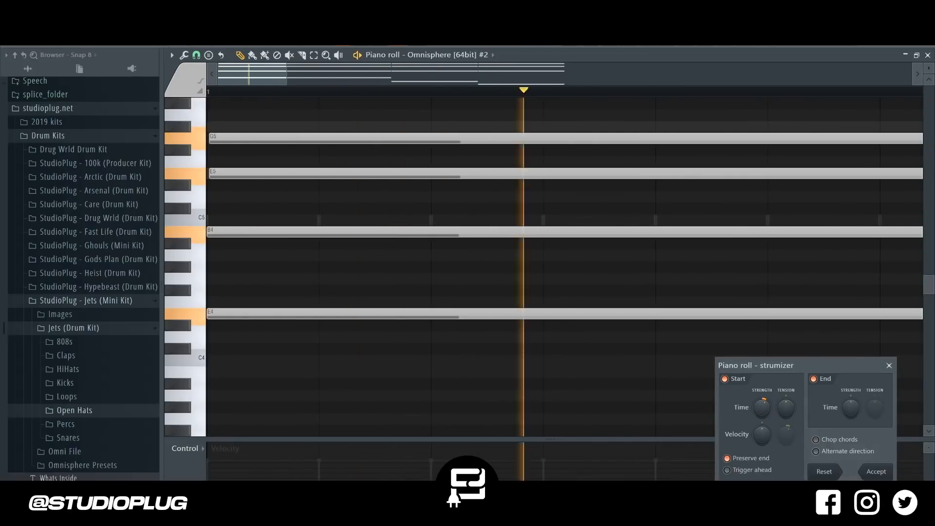
key(space)
key(Return)
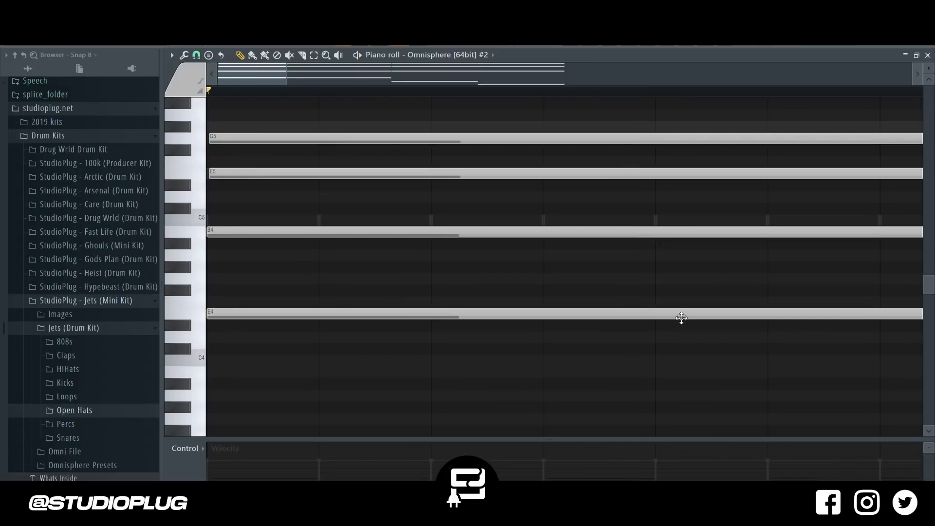
Quick render Pattern 1 as an audio clip with only the Omnisphere #2 piano soloed
key(F6)
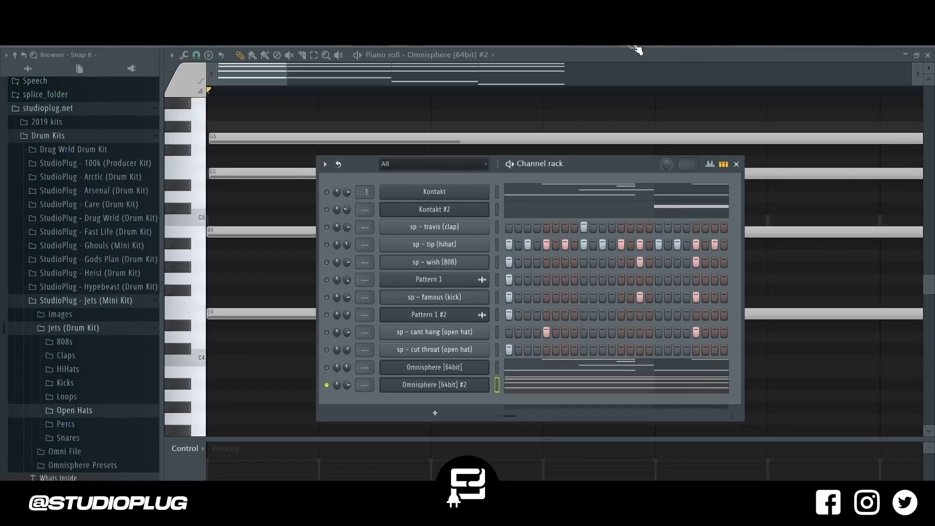
key(F9)
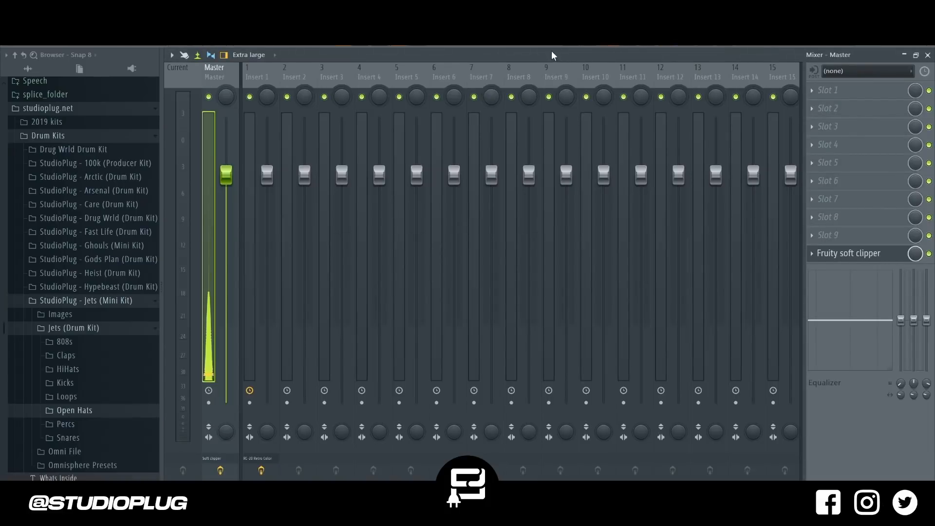
key(F6)
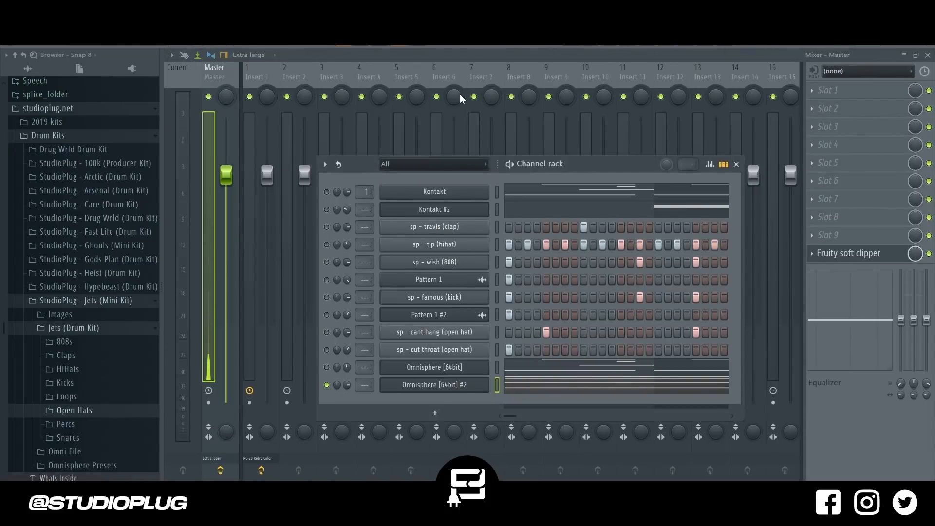
click(485, 46)
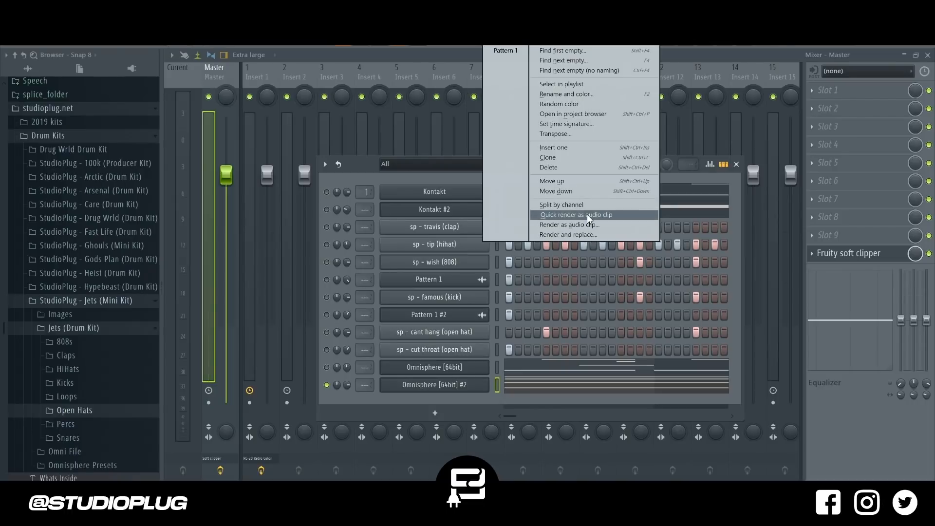
click(587, 214)
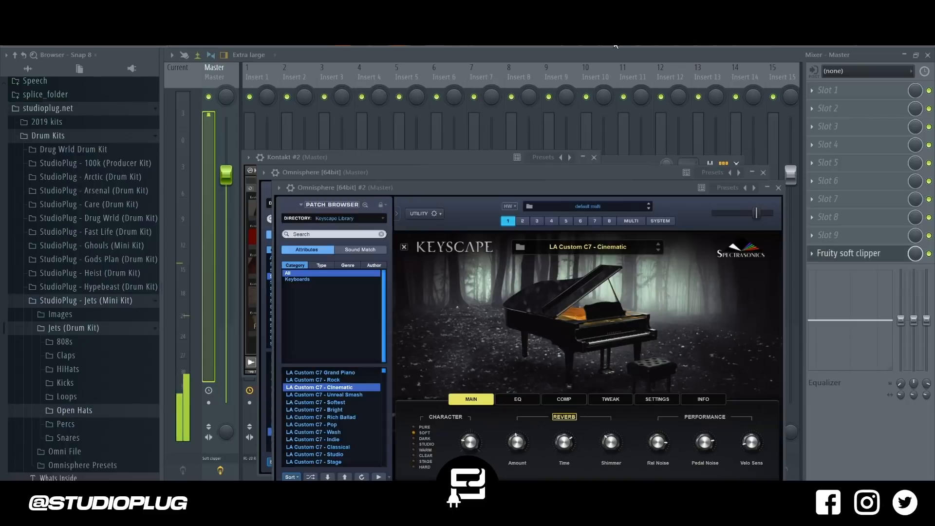
Show all channels in the channel rack and lock Omnisphere #2 in its muted state
key(F6)
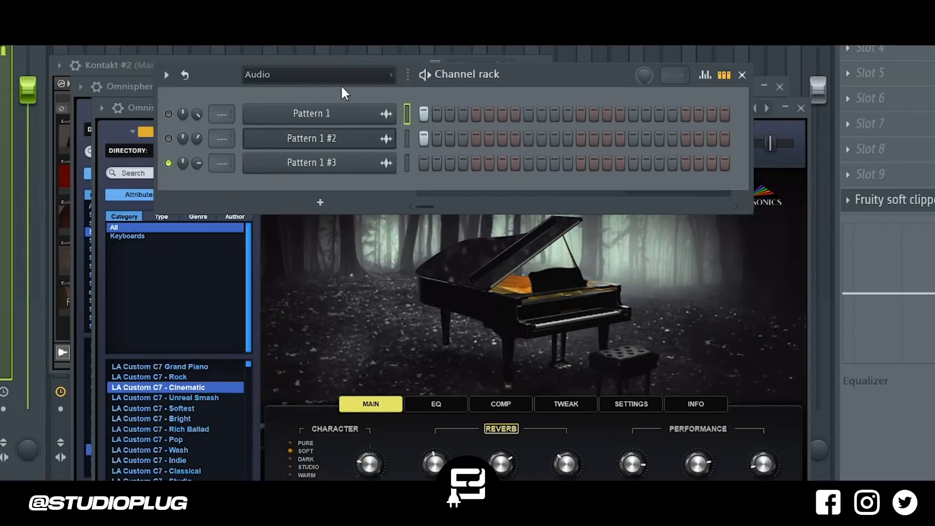
click(463, 163)
click(341, 92)
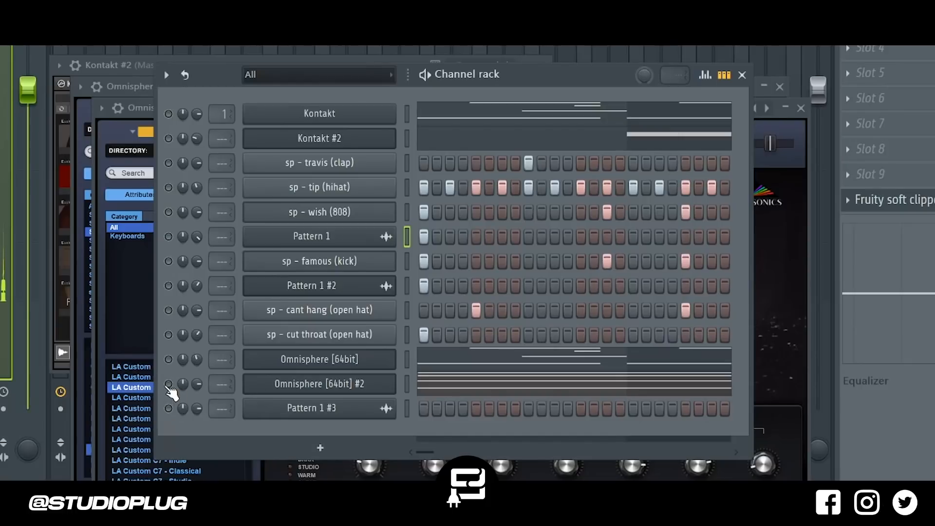
click(166, 385)
Trigger the rendered clip Pattern 1 #3 on its first step and solo it for playback
right_click(165, 411)
right_click(168, 410)
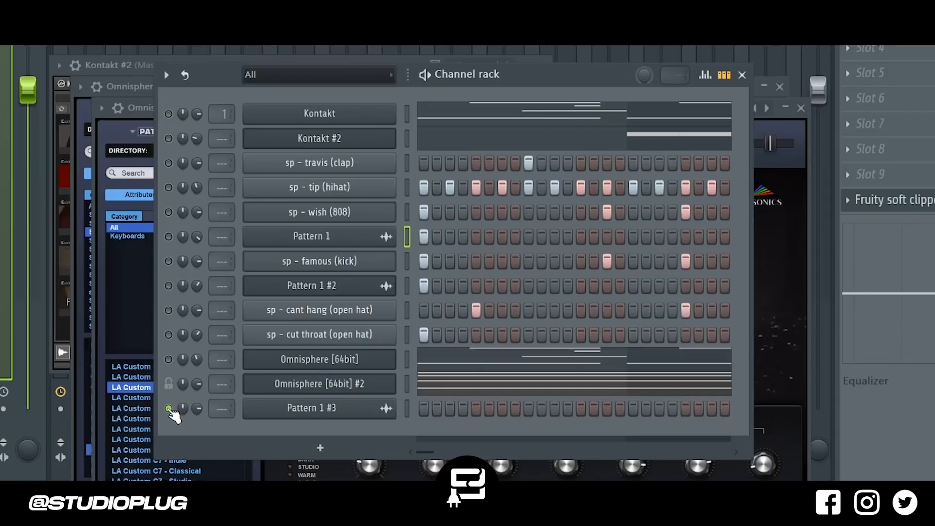
right_click(168, 409)
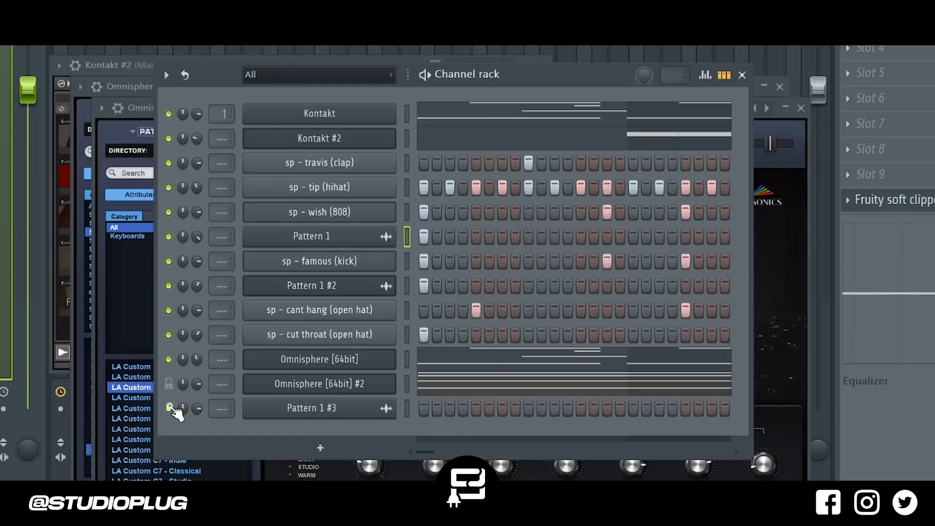
right_click(169, 408)
right_click(169, 408)
right_click(169, 408)
right_click(169, 408)
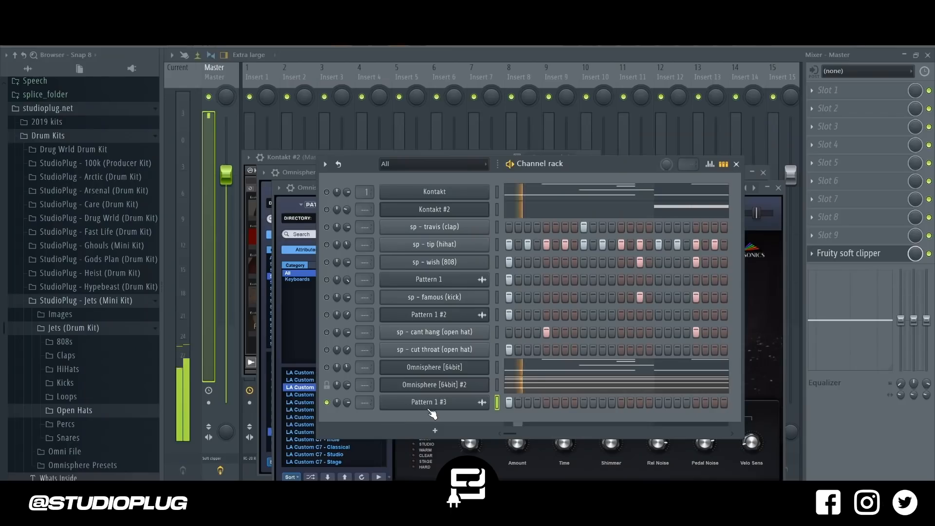
Open the settings of Pattern 1 #3, and disable RC-20 Retro Color on mixer Insert 1
click(436, 407)
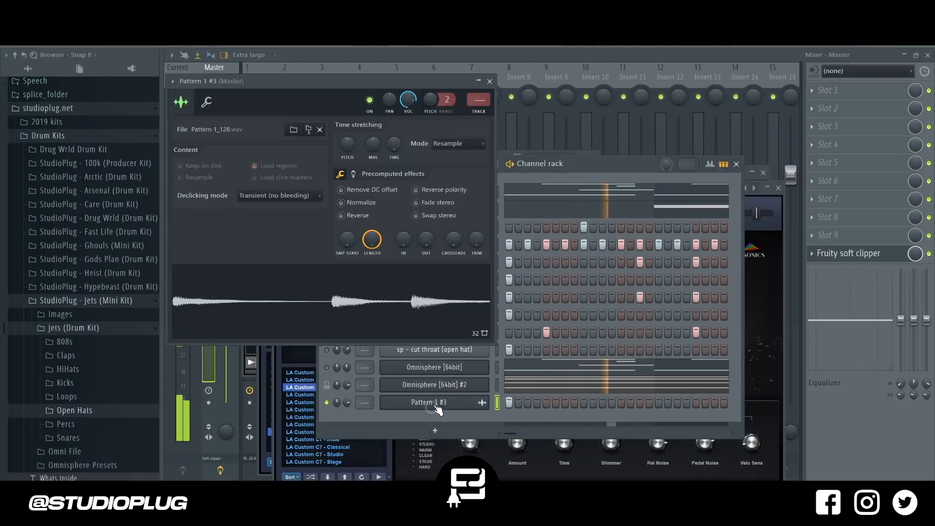
click(357, 203)
click(257, 68)
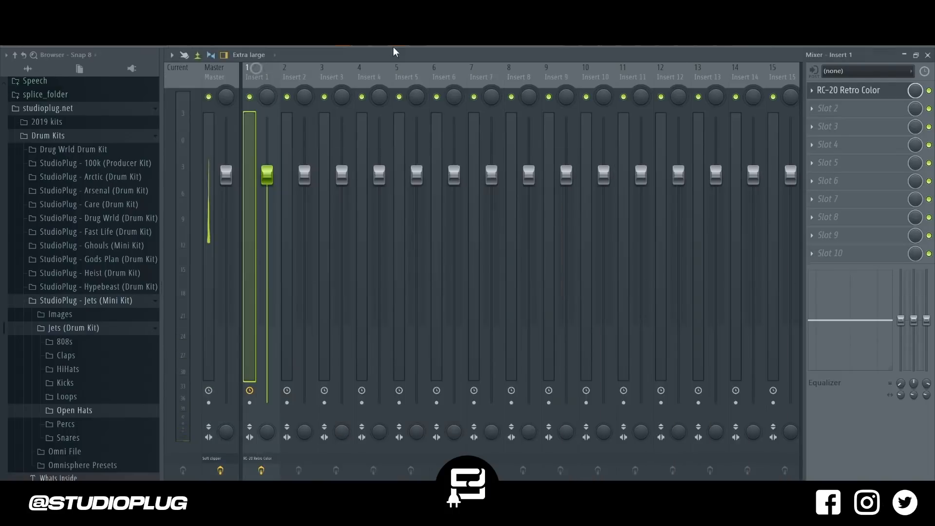
key(F6)
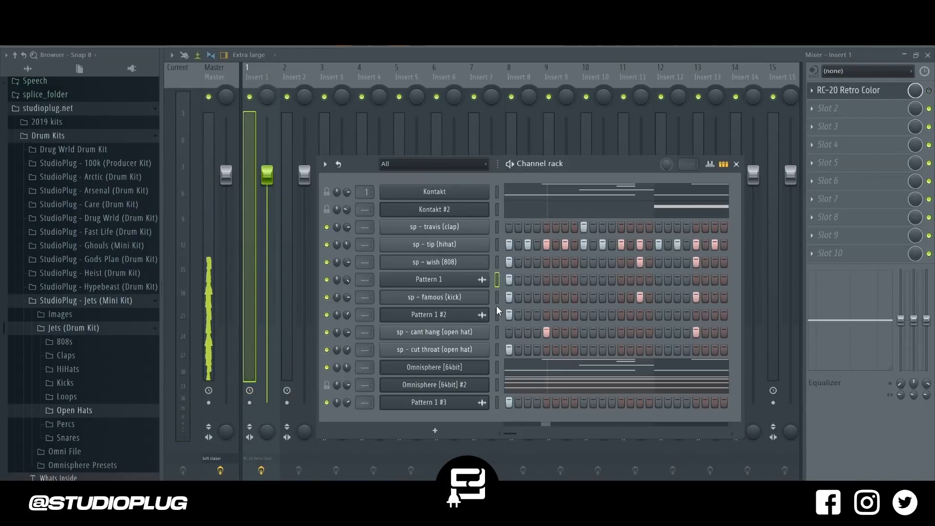
Solo the Pattern 1 audio clip channel and rename it as Guitar High
click(497, 315)
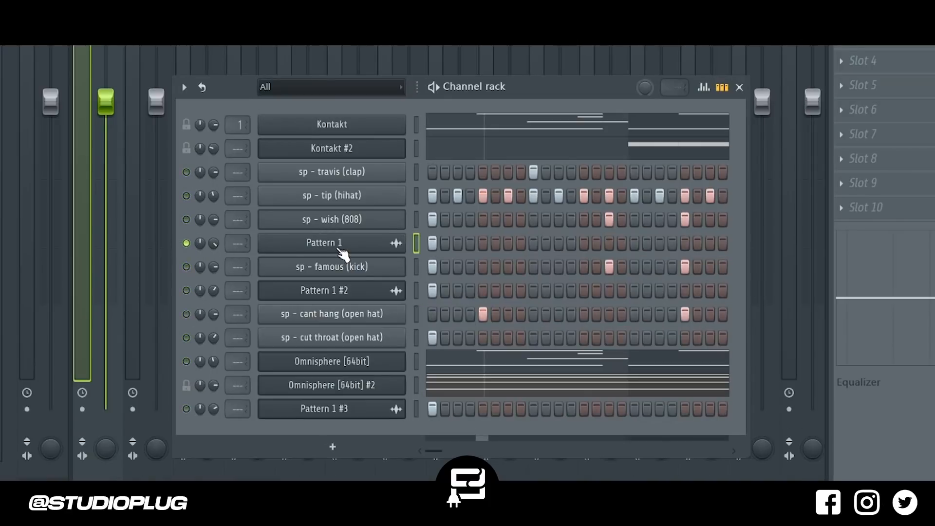
right_click(468, 281)
click(526, 303)
text(gUITA)
key(BackSpace)
key(BackSpace)
key(BackSpace)
key(BackSpace)
key(BackSpace)
text(Guitar High)
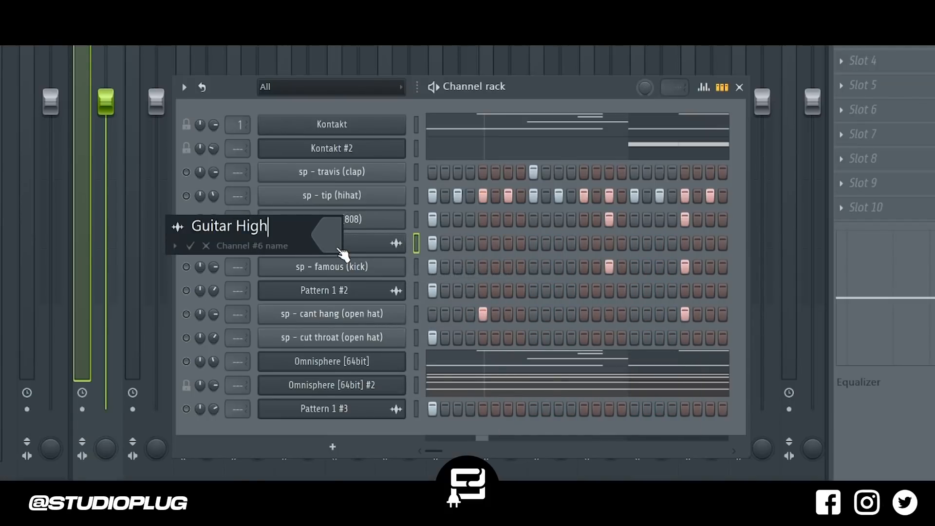
key(Return)
Solo Pattern 1 #2, rename it as Guitar Low, and move it up directly below Guitar High
click(188, 291)
right_click(349, 299)
text(r)
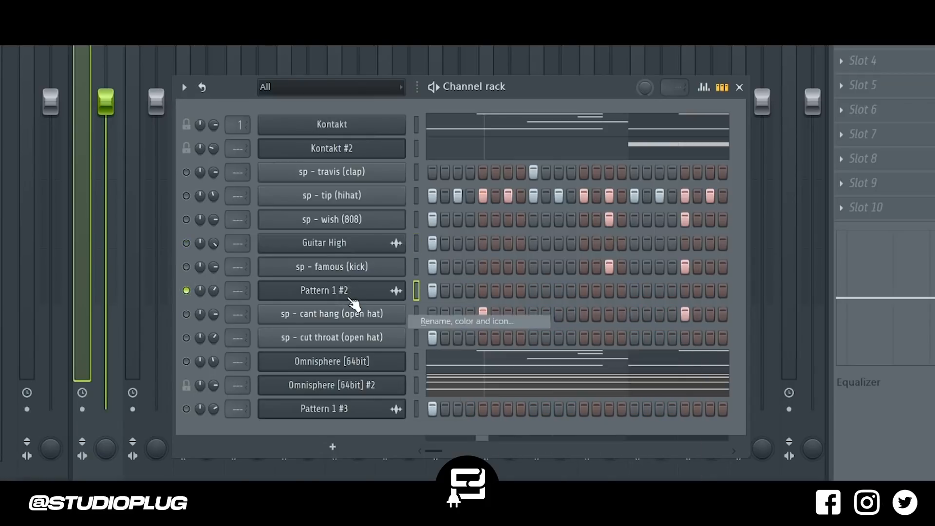
text(Guitar Low)
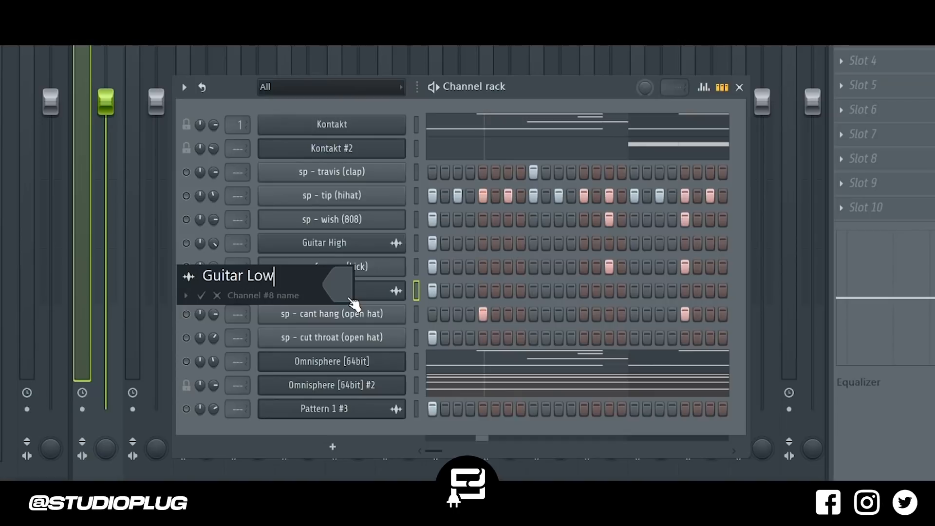
key(Return)
key(alt+Up)
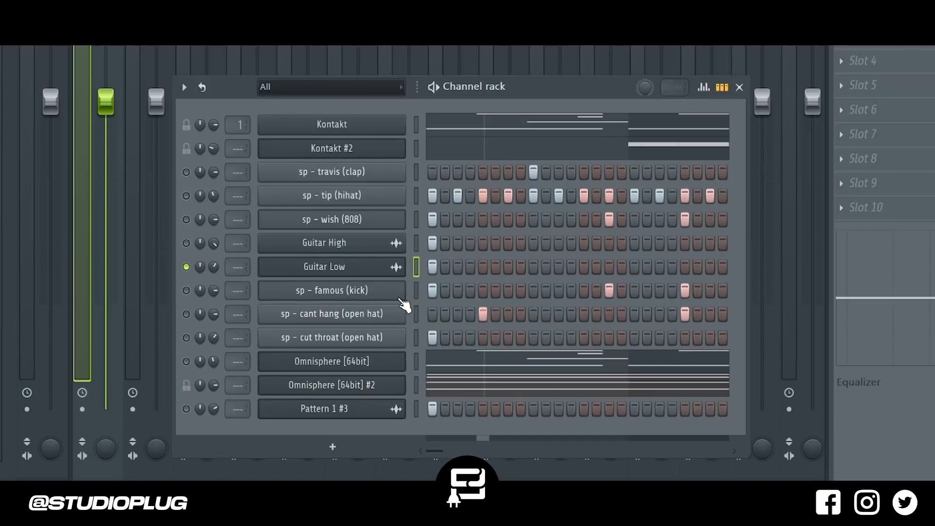
Move the first Omnisphere channel up below Guitar Low, rename it as Pad, and check its instrument patch
click(418, 365)
key(alt+Up)
key(alt+Up)
key(alt+Up)
right_click(350, 291)
click(449, 319)
text(Pad)
key(Return)
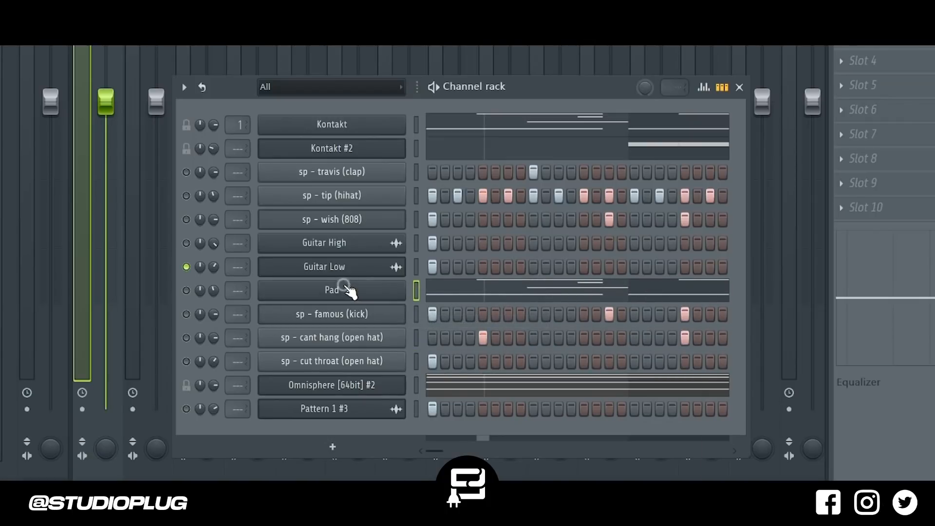
click(341, 291)
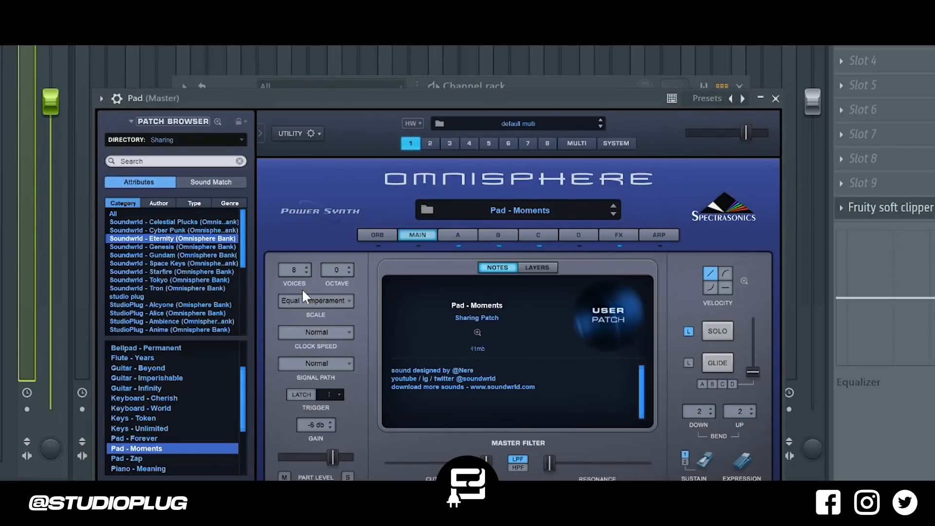
click(513, 85)
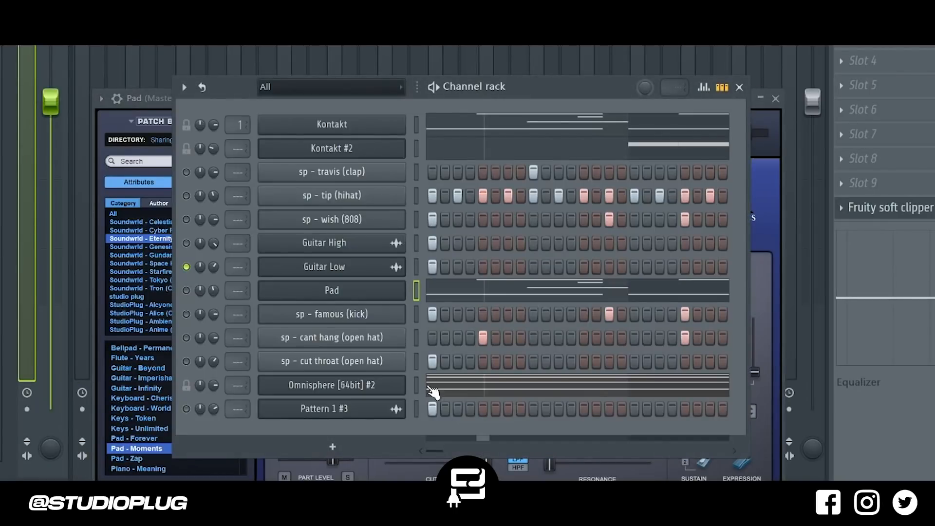
Move the muted Omnisphere #2 channel up directly below Kontakt #2 and clear the solo on Guitar Low
key(alt+Up)
key(alt+Up)
key(alt+Up)
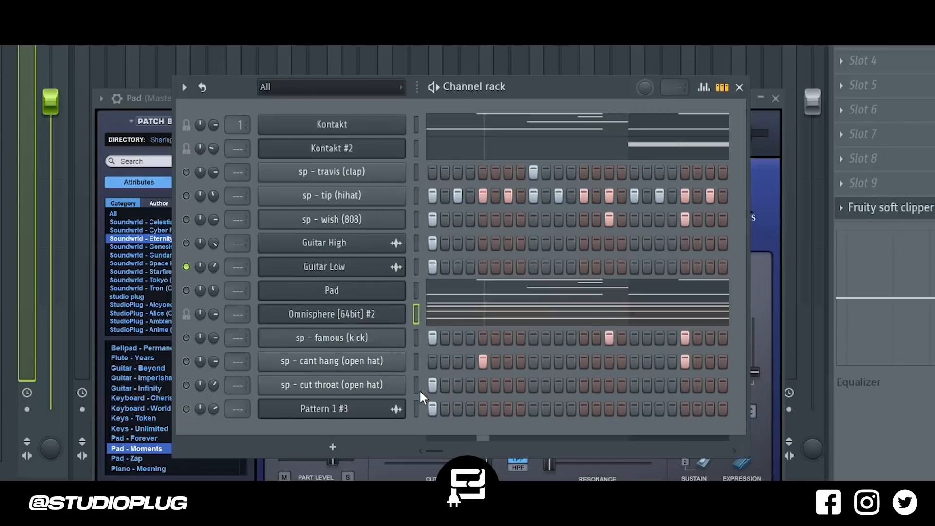
right_click(184, 320)
right_click(186, 320)
right_click(186, 320)
right_click(186, 318)
key(alt+Up)
key(alt+Up)
key(alt+Up)
key(alt+Up)
key(alt+Up)
key(alt+Up)
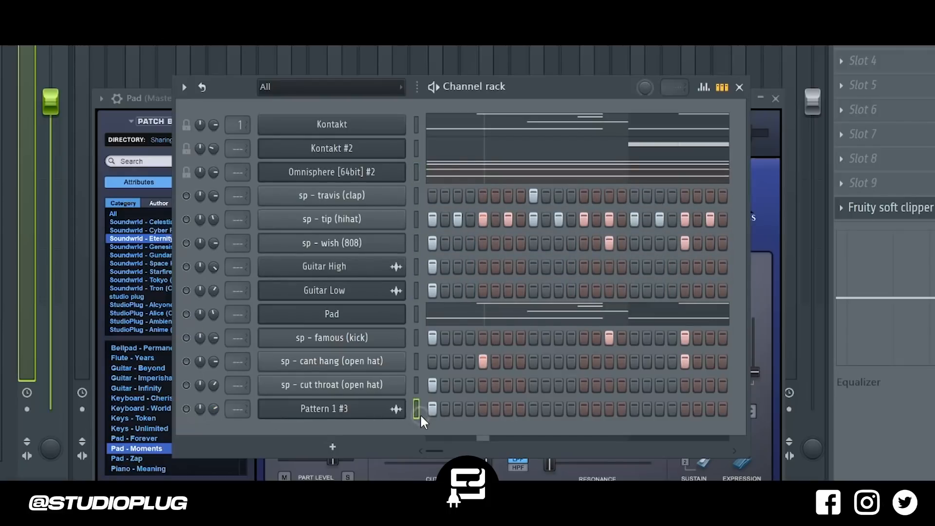
Move Pattern 1 #3 up directly below Pad and rename it as Piano
key(alt+Up)
key(alt+Up)
key(alt+Up)
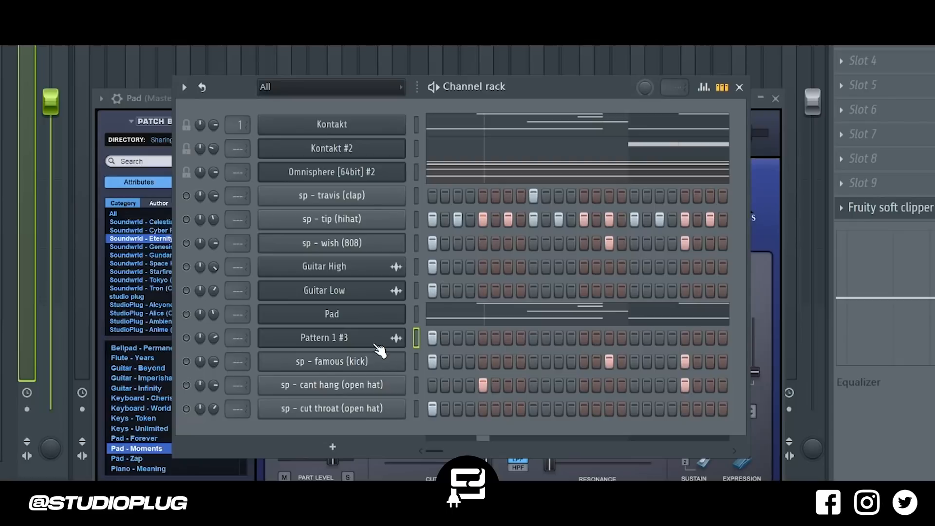
shift+click(375, 344)
text(Piano)
key(Return)
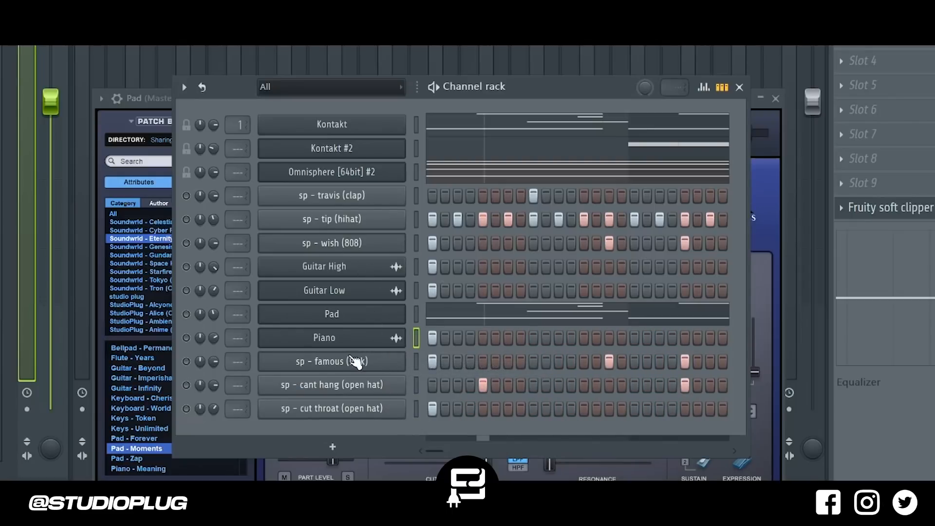
Move the Guitar High, Guitar Low, Pad and Piano channels together up above the clap
drag(414, 268, 416, 314)
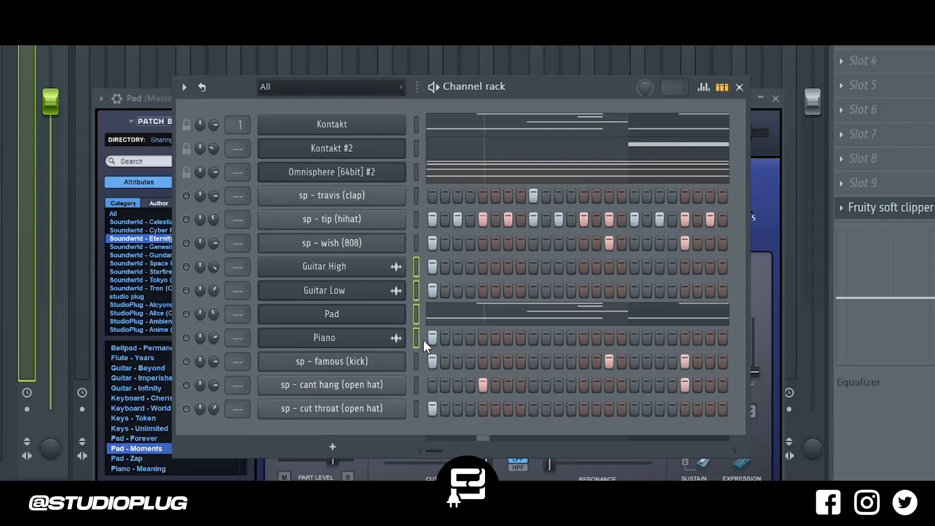
key(alt+Up)
key(alt+Up)
key(alt+Up)
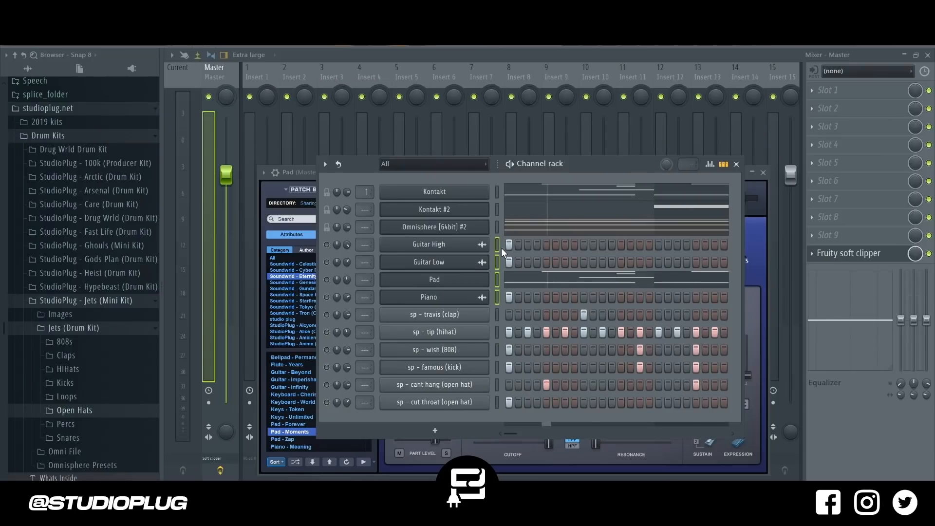
click(499, 246)
click(496, 296)
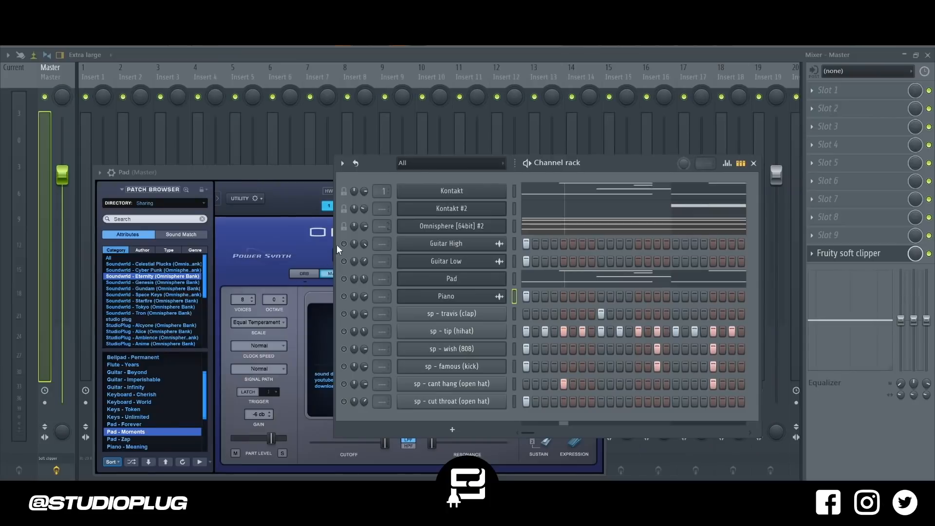
Unmute the muted channels and color all channels with a gradient from Forest green (#1AB437) to blue
right_click(344, 243)
double_click(515, 239)
click(342, 163)
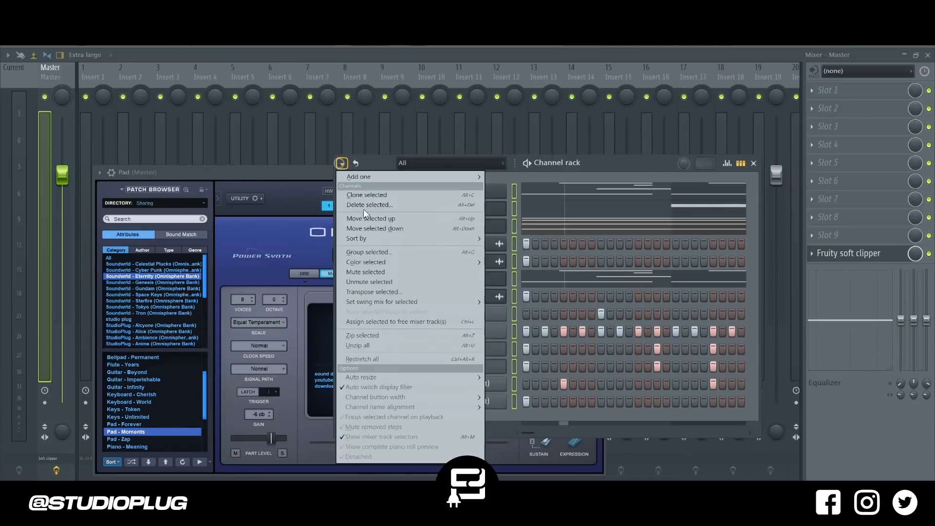
mouse_move(422, 265)
click(503, 264)
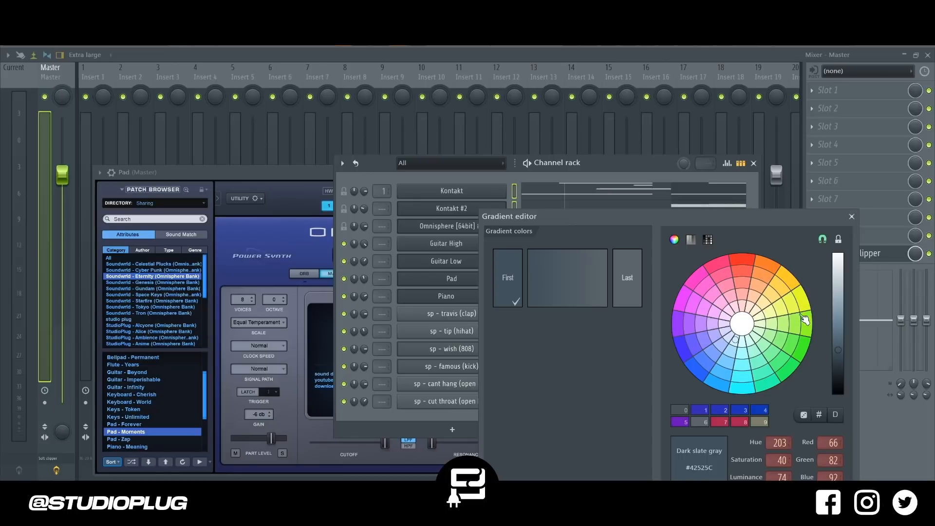
click(779, 361)
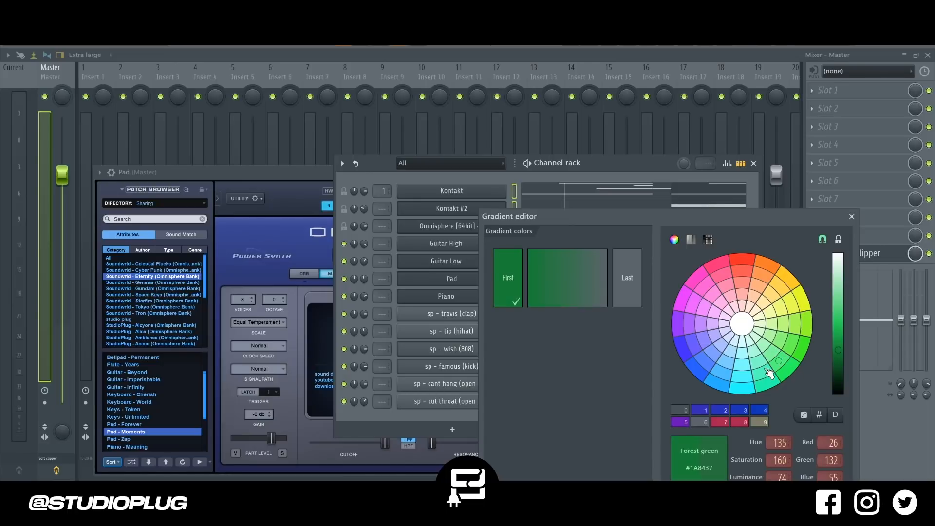
click(620, 290)
click(722, 372)
key(Return)
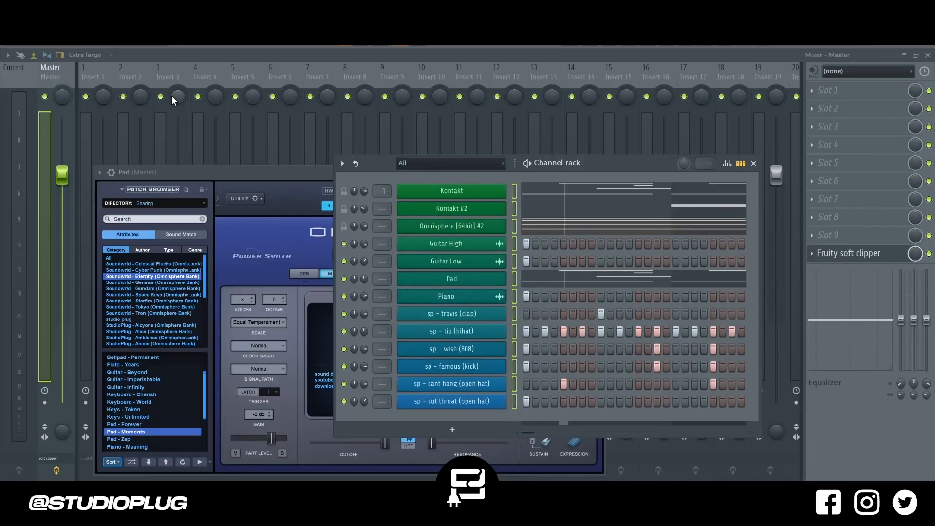
Route the channels from Guitar High through the cut throat open hat to consecutive mixer tracks starting at Insert 1
click(515, 244)
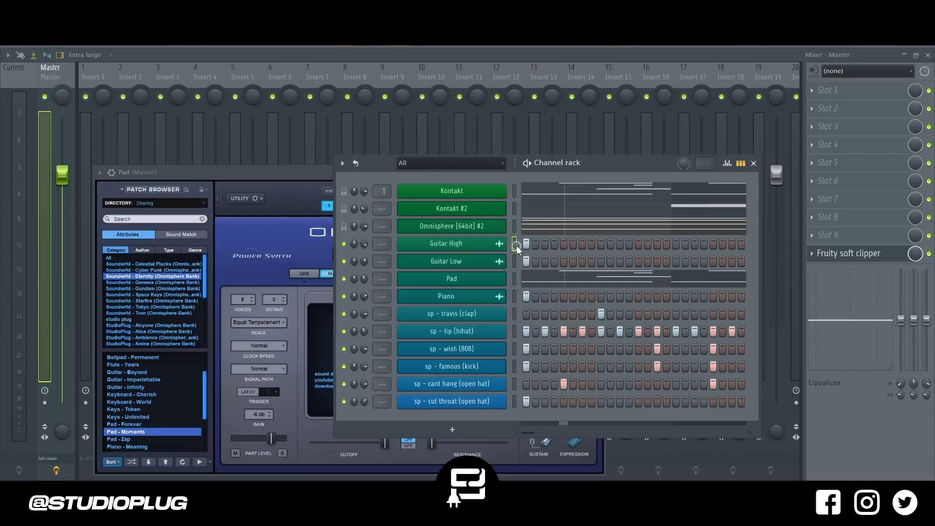
click(516, 243)
drag(516, 243, 515, 402)
click(89, 74)
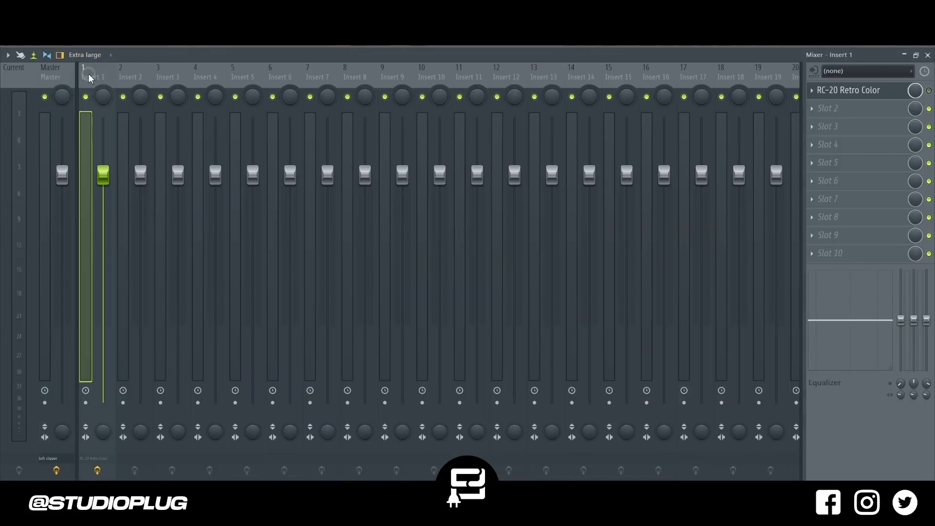
key(ctrl+l)
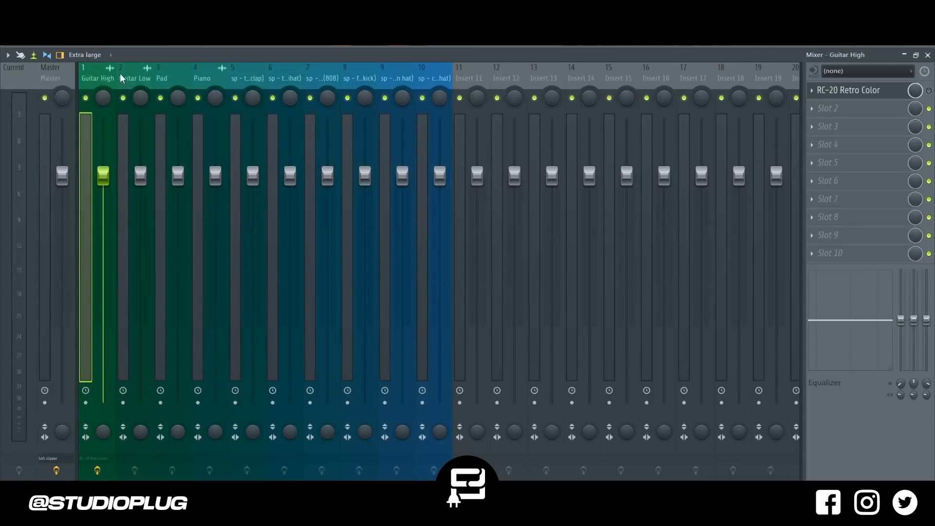
Lower the faders of mixer tracks 1 to 10 fully and raise Guitar High to about -13.6 dB
drag(428, 78, 98, 94)
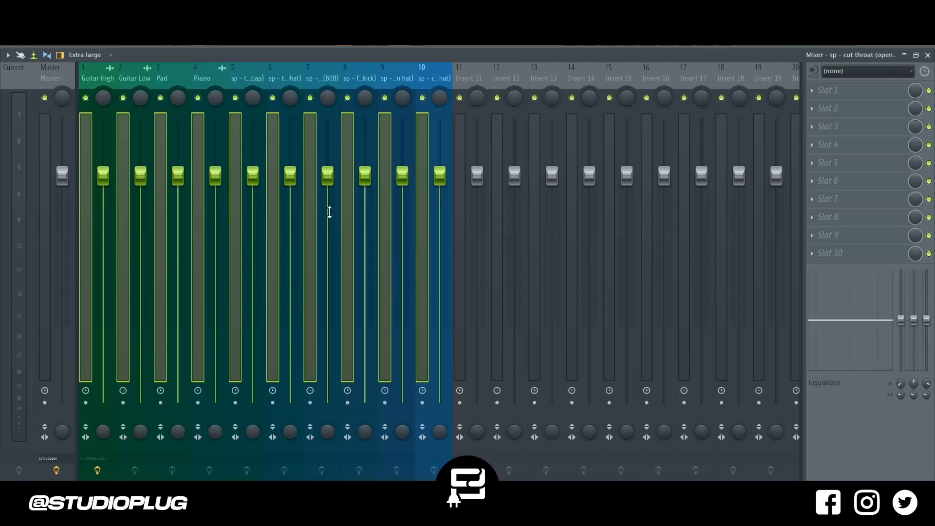
drag(289, 176, 289, 404)
drag(112, 400, 108, 298)
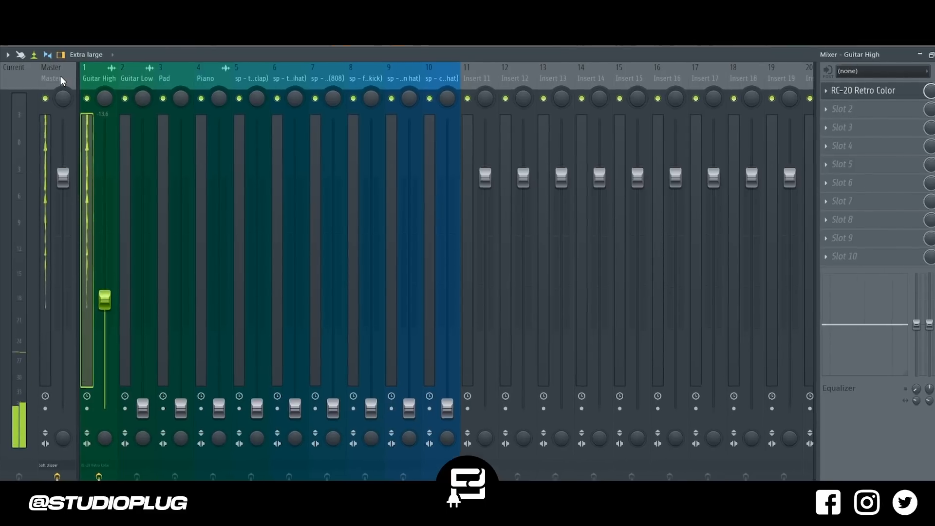
Load the StudioPlug Official Master mixer track state on the Master track
right_click(61, 76)
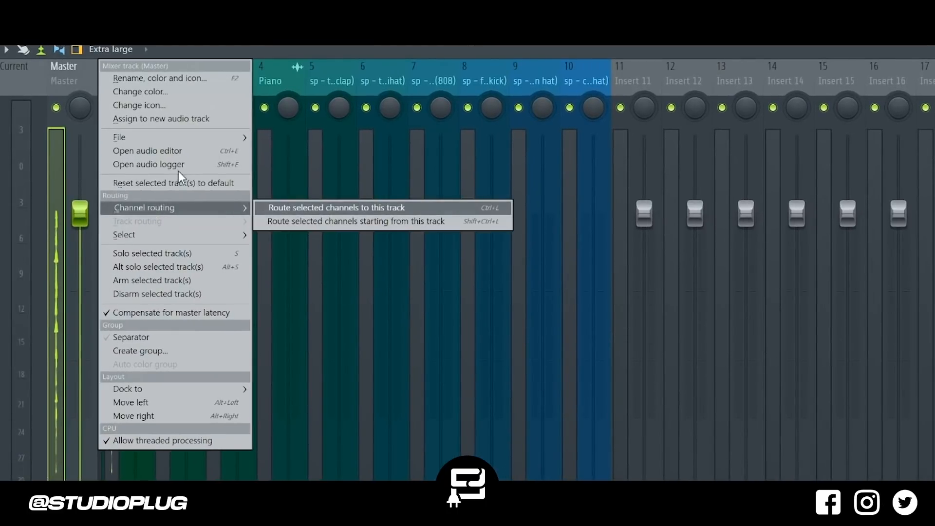
mouse_move(185, 137)
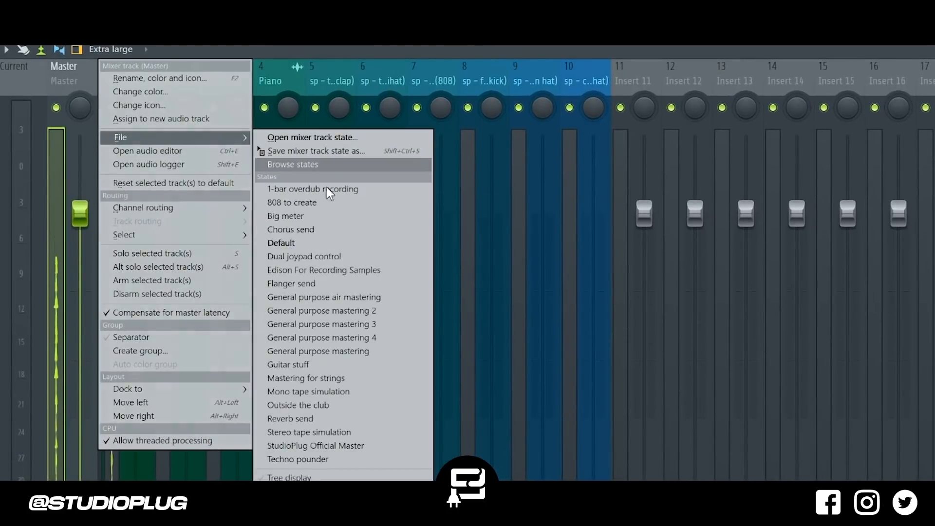
click(358, 445)
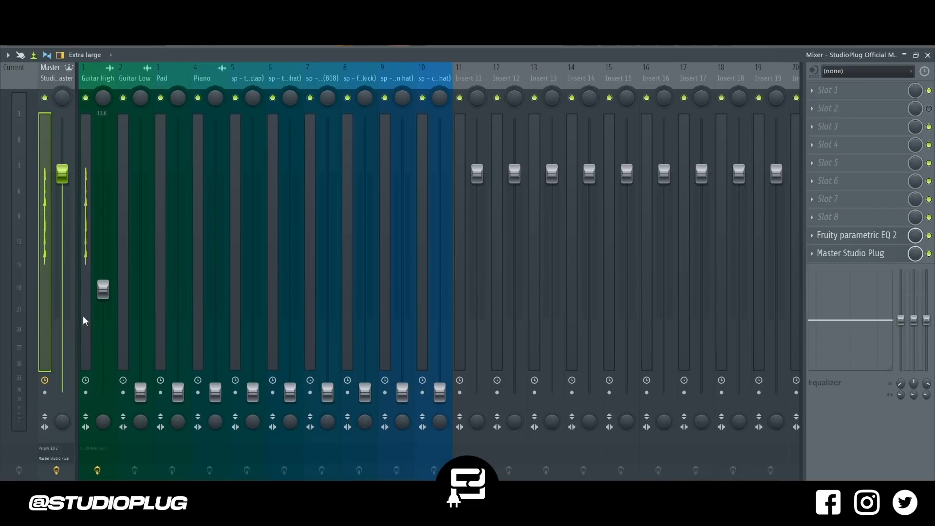
Set Guitar High's level to about -15.2 dB and cut its low EQ band by 18 dB at about 289 Hz
click(111, 405)
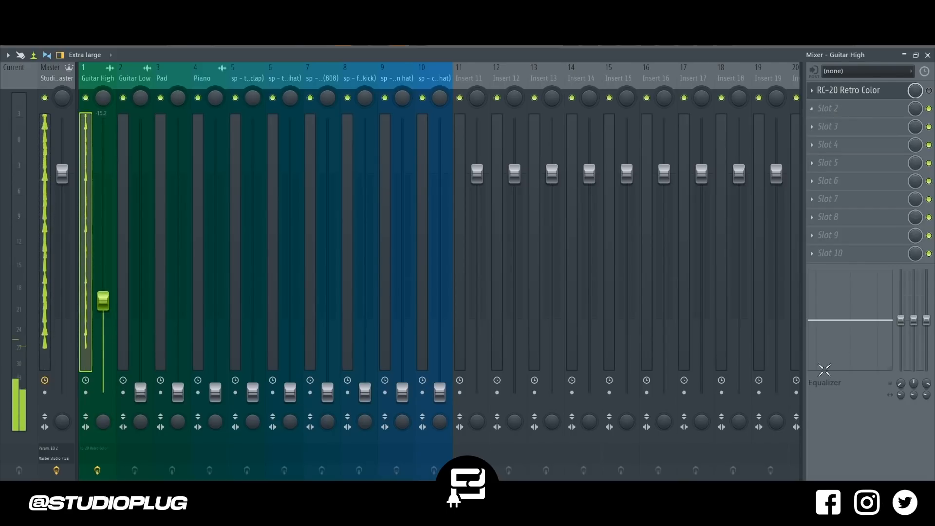
drag(901, 319, 901, 372)
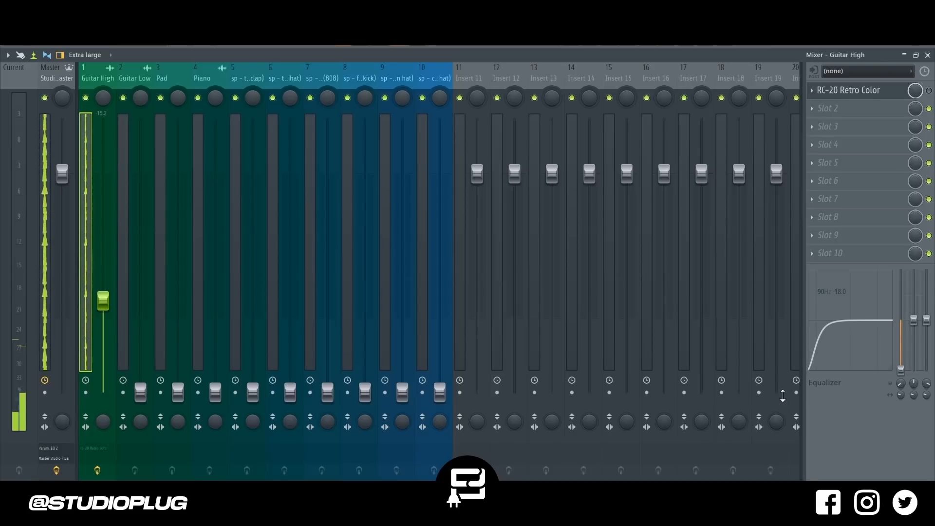
mouse_move(876, 419)
mouse_down()
mouse_move(862, 397)
mouse_move(862, 431)
mouse_move(863, 403)
mouse_move(864, 414)
mouse_up()
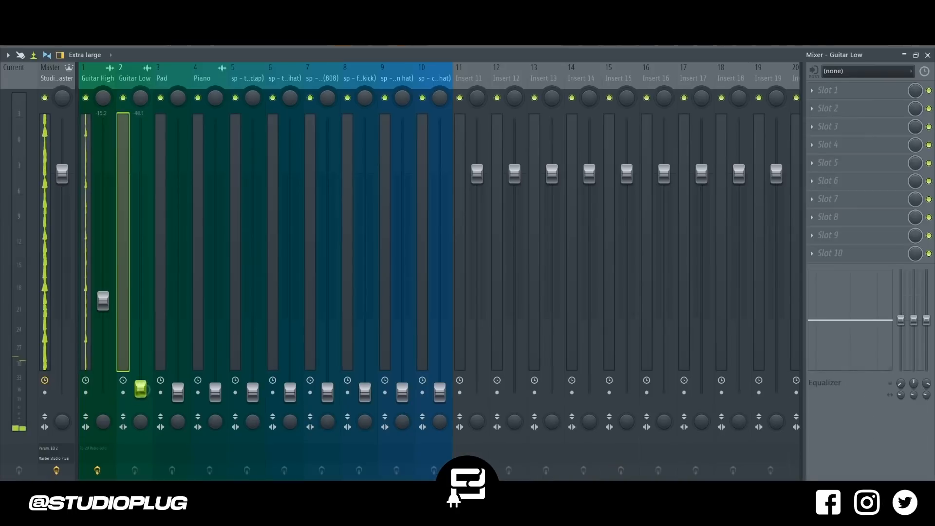
Raise Guitar Low to about -16 dB with Guitar High's fader fully down, and cut Guitar Low's low EQ band by 18 dB at 90 Hz
drag(142, 387, 103, 393)
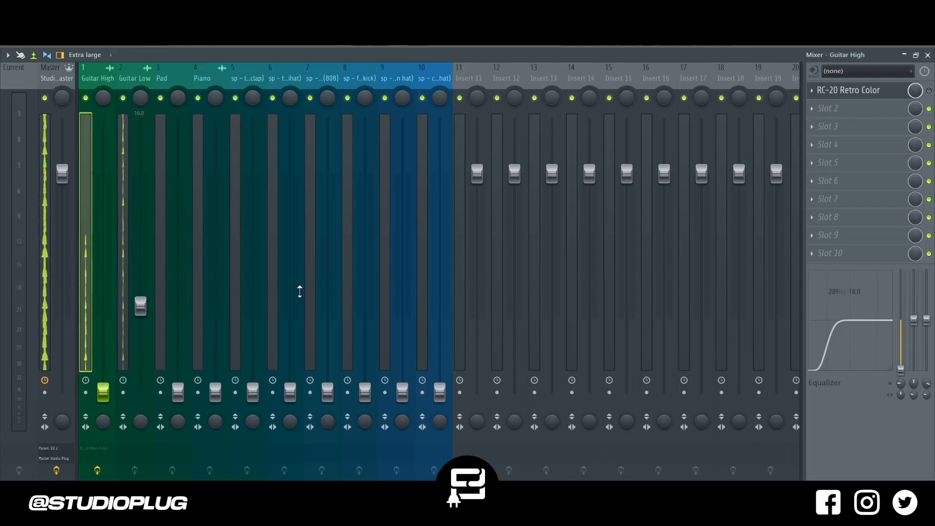
click(141, 71)
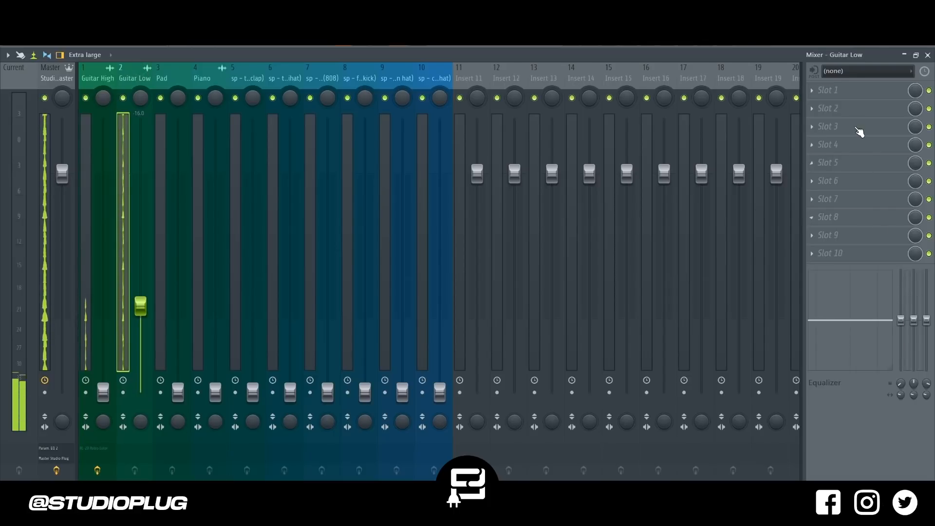
drag(901, 320, 901, 370)
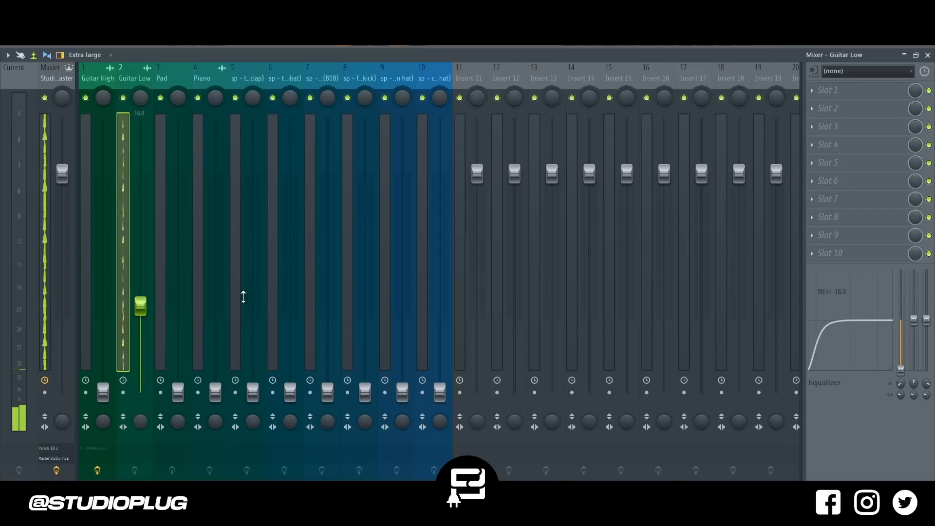
Solo the Guitar Low channel and raise its mixer level to about -12.2 dB
key(F6)
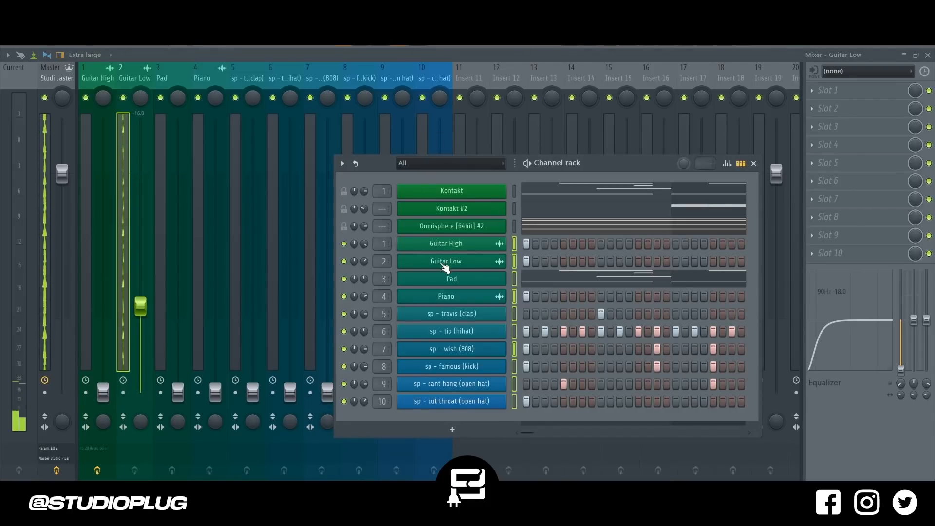
right_click(344, 243)
right_click(344, 261)
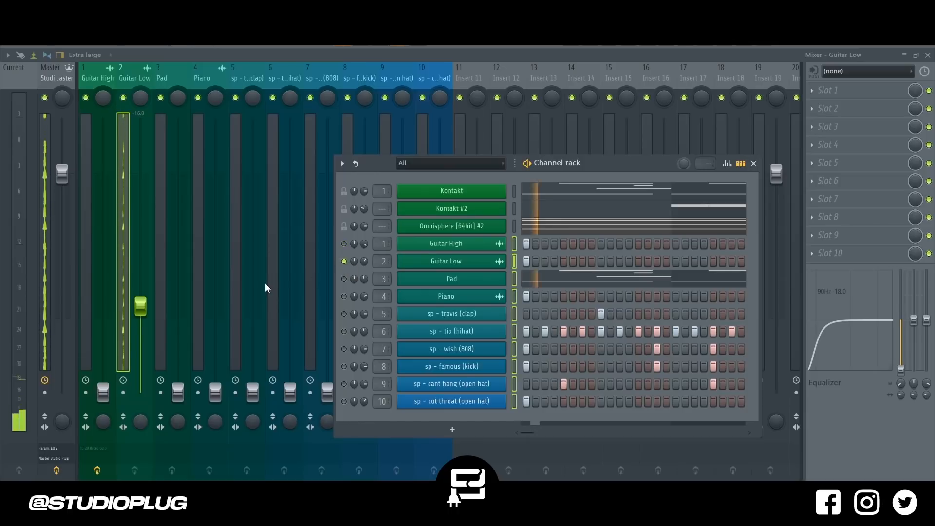
key(F6)
scroll(149, 308, up, 1)
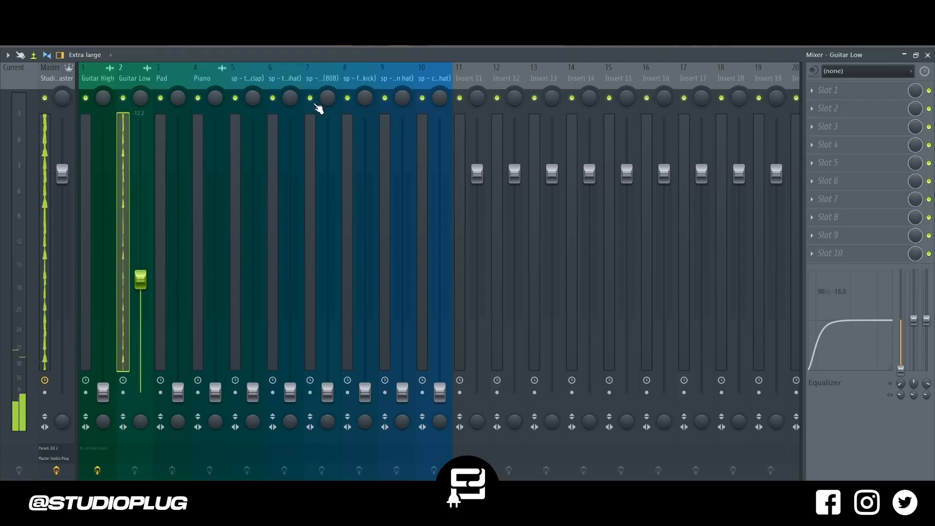
Unmute the Guitar High channel, raise its mixer level to about -14.6 dB, and mute its mixer track
key(F6)
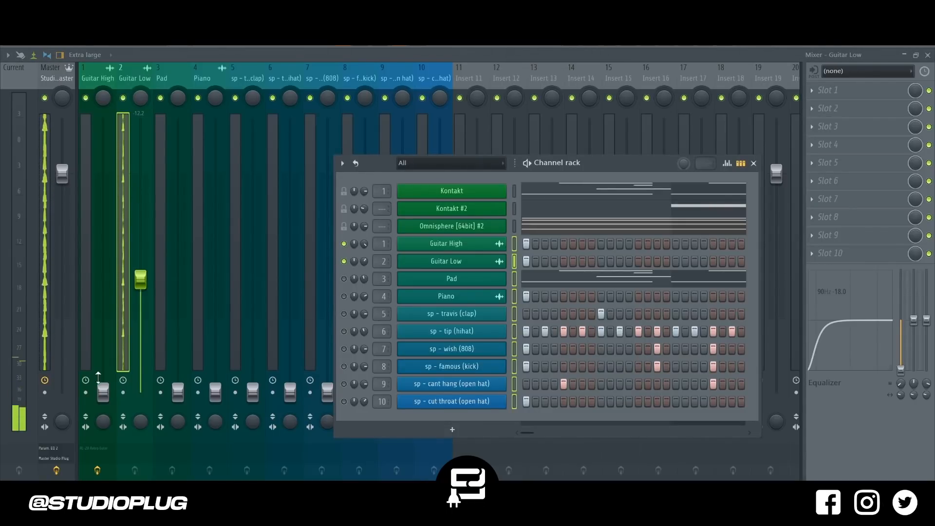
drag(102, 391, 102, 361)
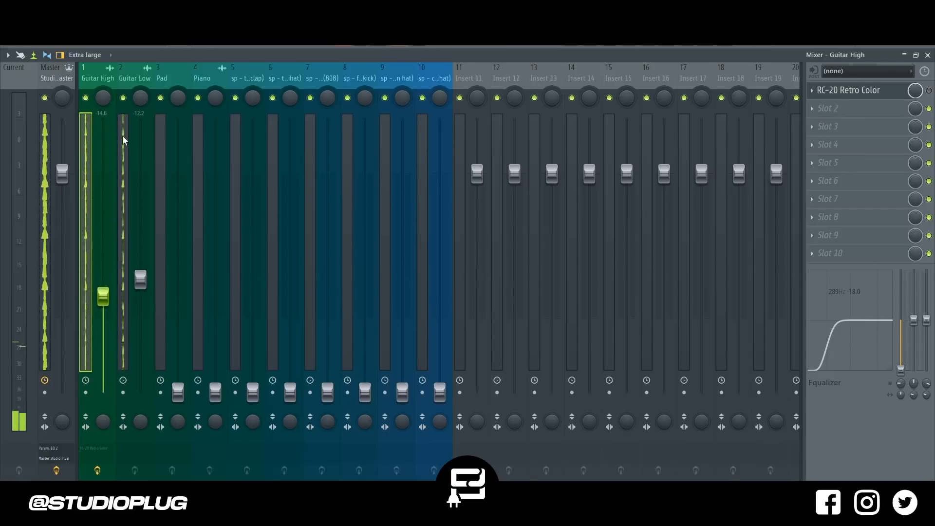
click(86, 99)
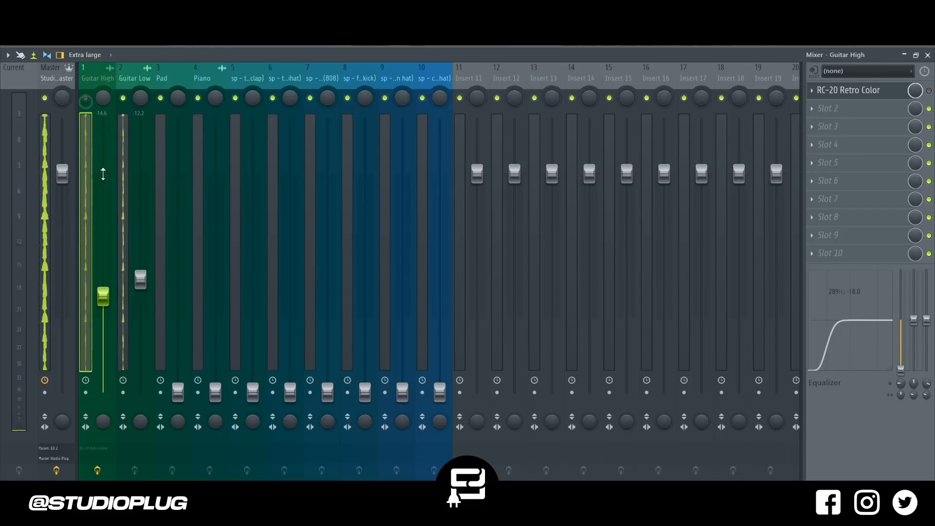
Unmute the Pad channel and raise its mixer level to about -15.2 dB
click(176, 78)
drag(179, 392, 179, 345)
key(F6)
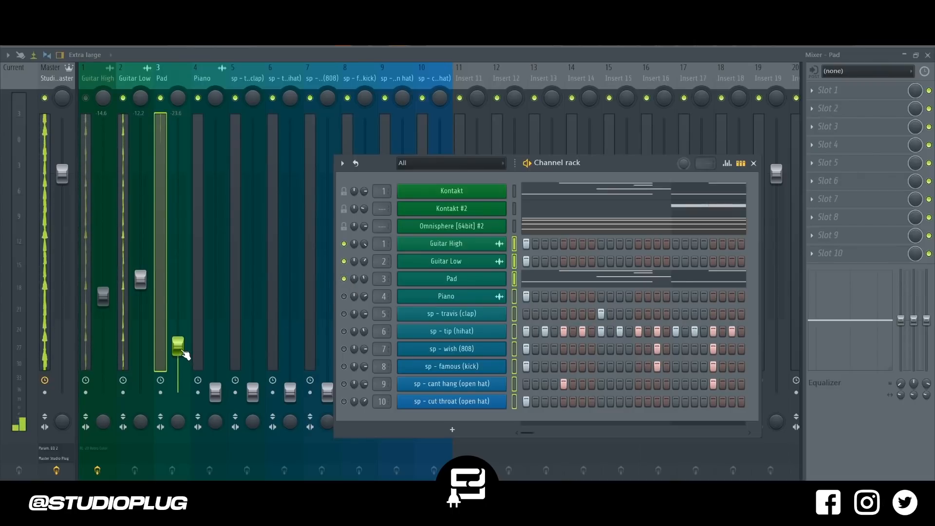
key(F6)
drag(179, 346, 178, 324)
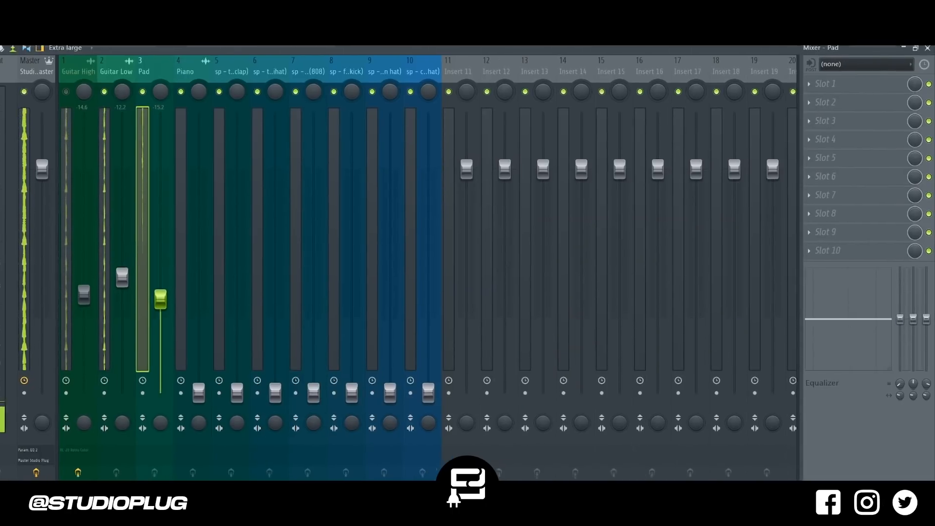
Equalize the Pad track with -18 dB at 200 Hz, about +4.4 dB at 1.5 kHz and +2.7 dB at 8 kHz
drag(901, 318, 900, 370)
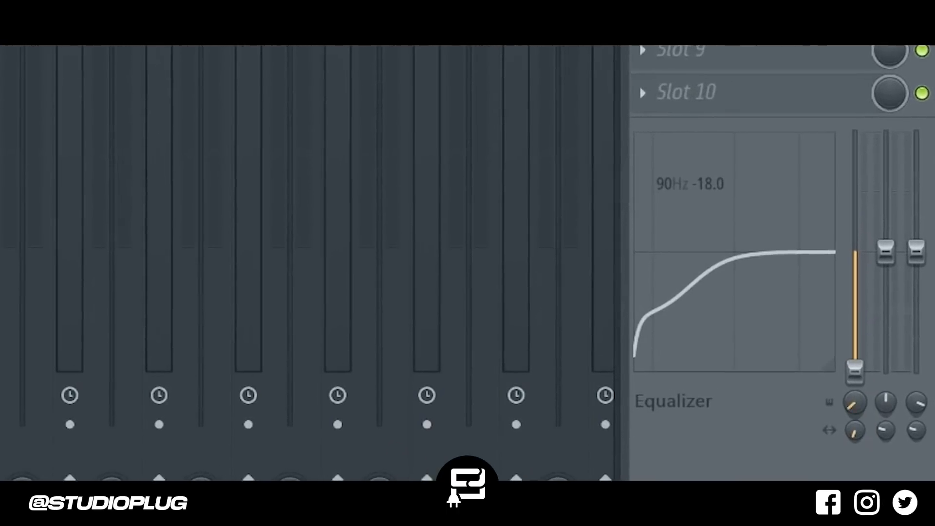
mouse_move(855, 402)
mouse_down()
mouse_move(855, 392)
mouse_move(851, 409)
mouse_up()
drag(886, 251, 910, 232)
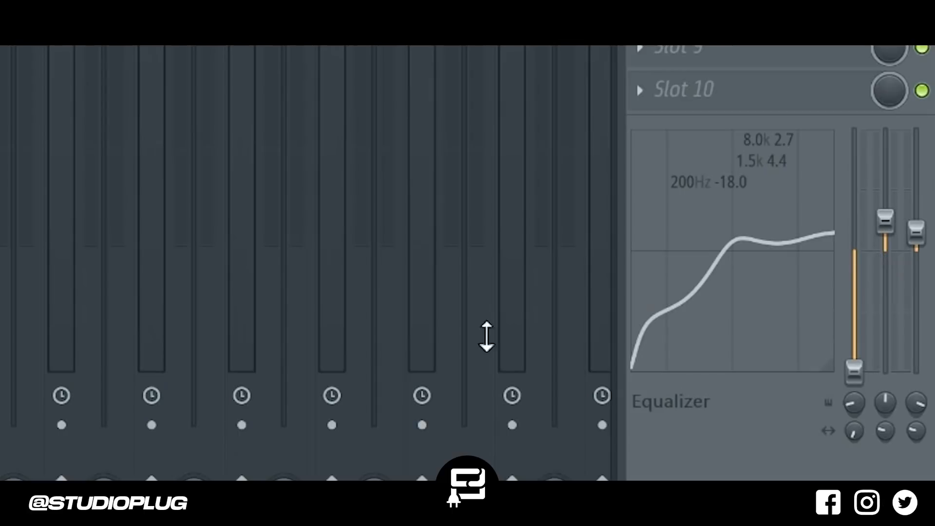
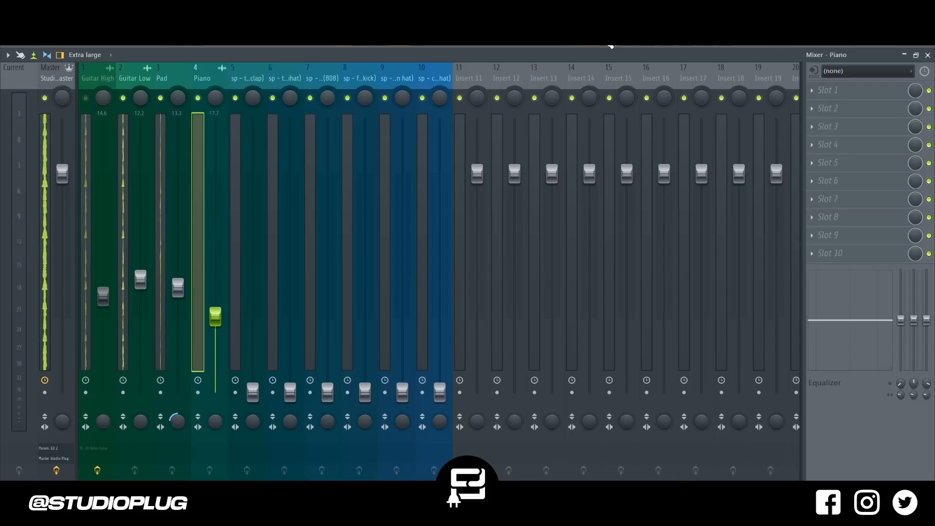
Unmute the Piano channel with Pad muted, set Piano's level to about -15.1 dB, and cut its low EQ band by 18 dB
key(F6)
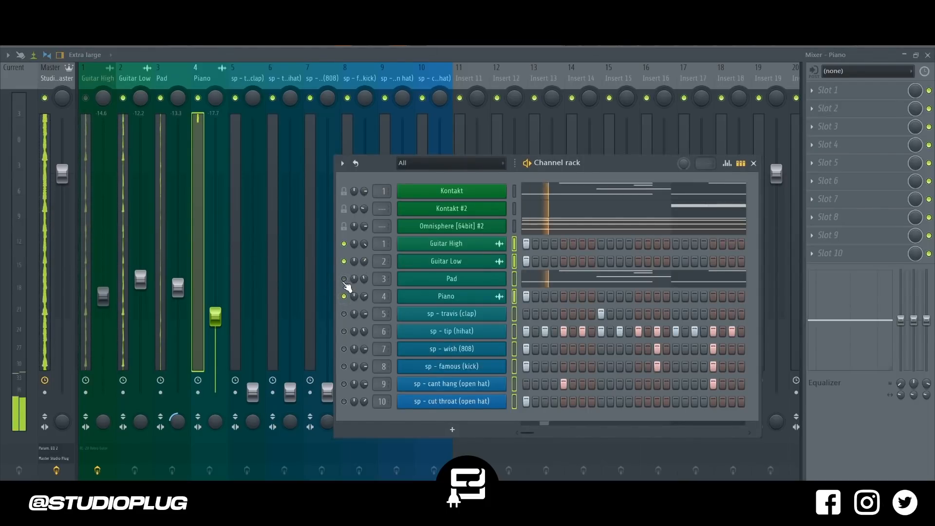
key(F6)
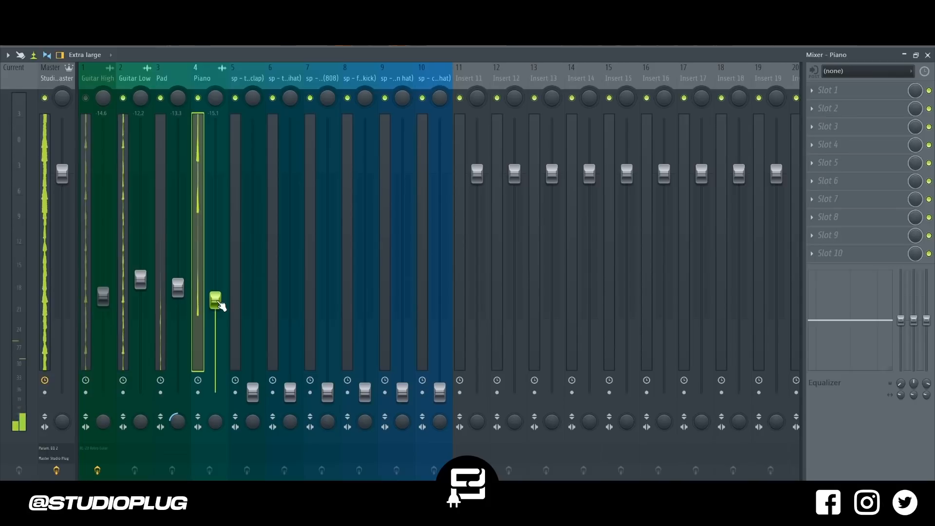
drag(901, 320, 903, 375)
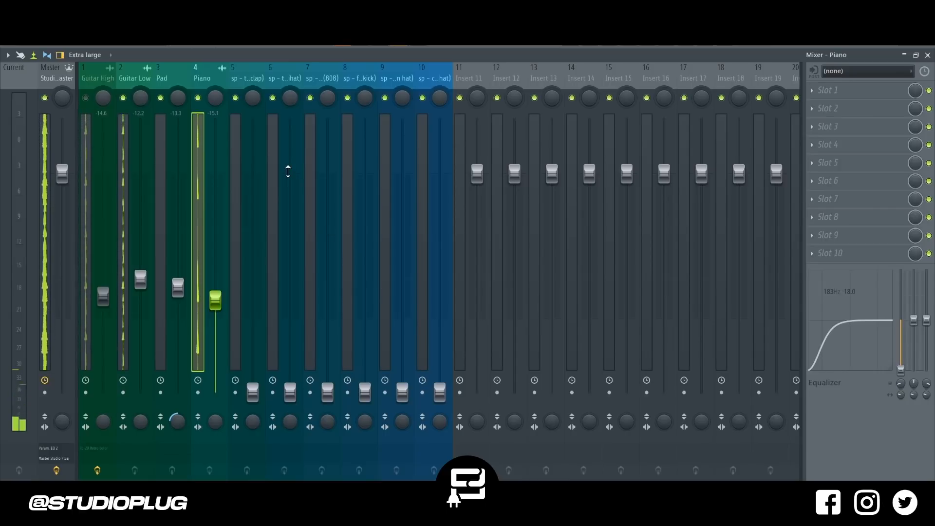
Set the clap's mixer level to about -18.4 dB and unmute the drum channels
click(251, 76)
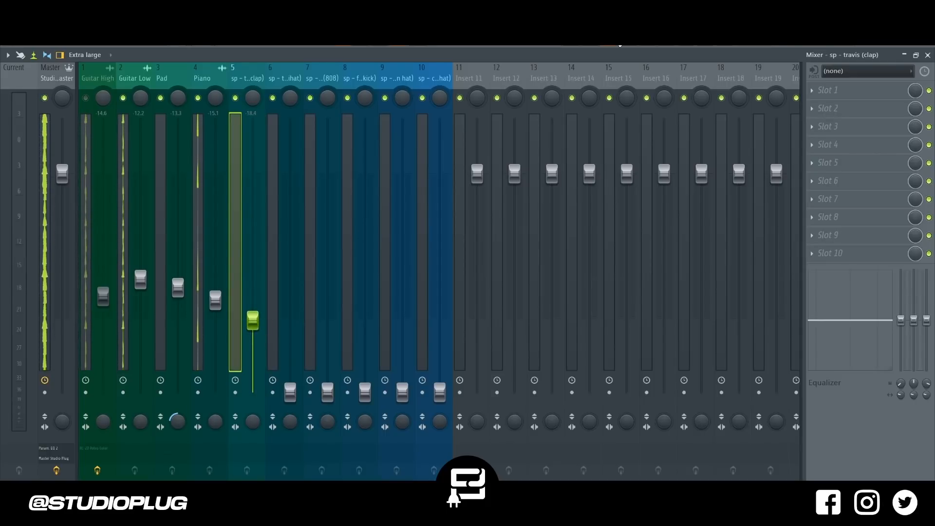
key(F6)
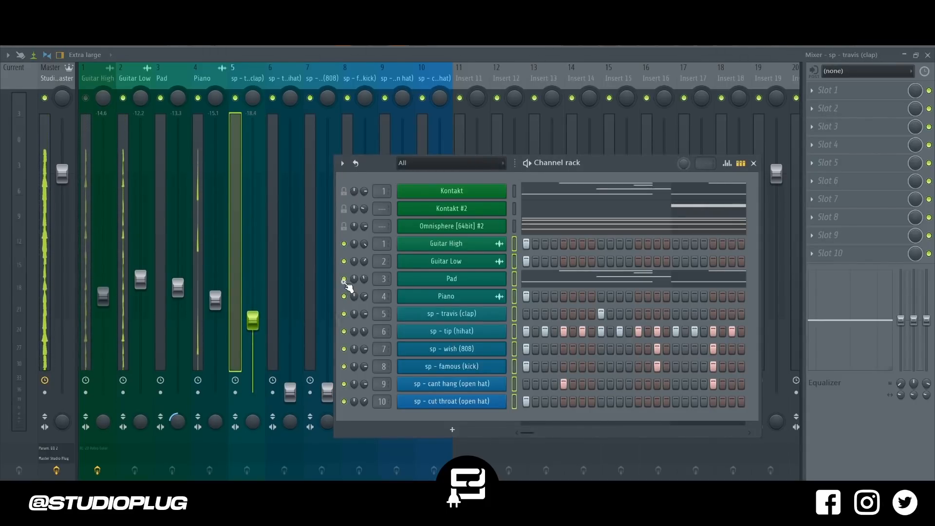
Raise the clap's mixer level to about -17.1 dB and the hi-hat's to about -16.1 dB
click(285, 81)
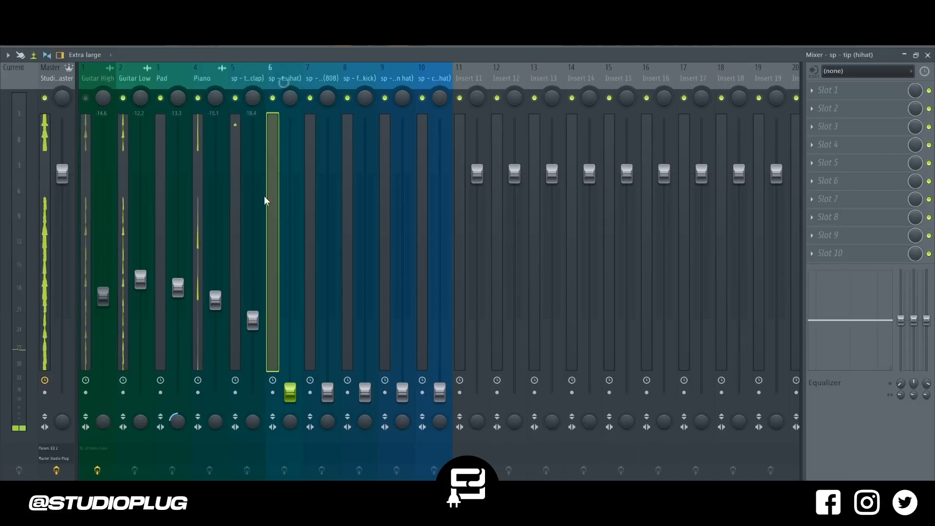
click(253, 321)
drag(299, 389, 299, 355)
drag(290, 319, 290, 306)
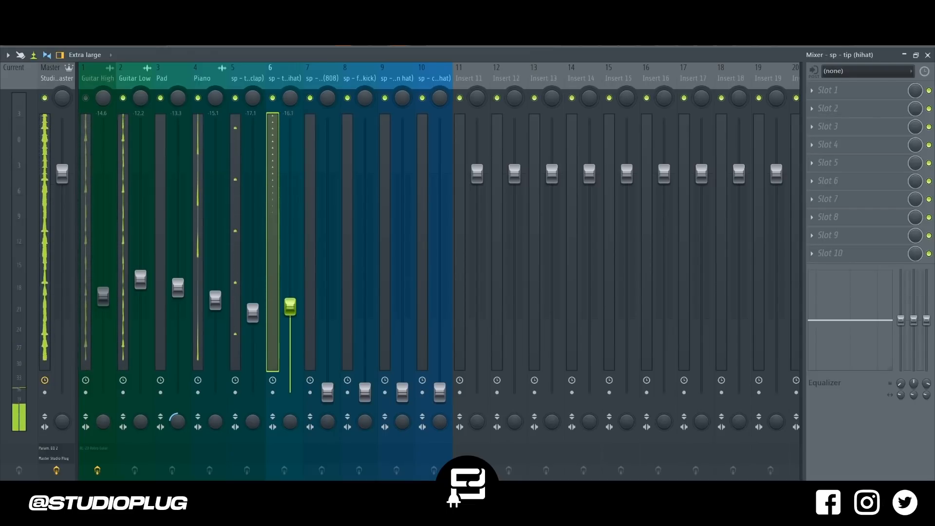
Set the 808's mixer level to about -14.4 dB and the kick's to about -8.5 dB
drag(328, 393, 327, 307)
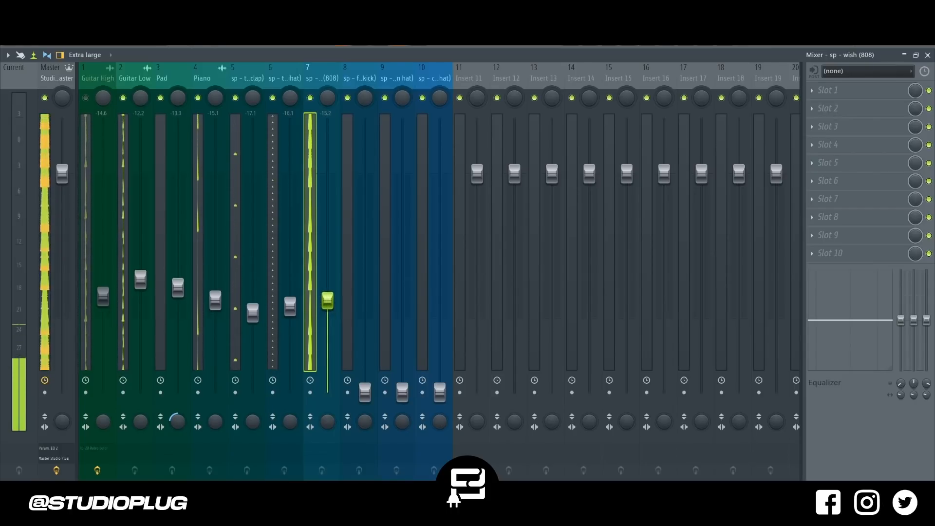
drag(369, 398, 369, 366)
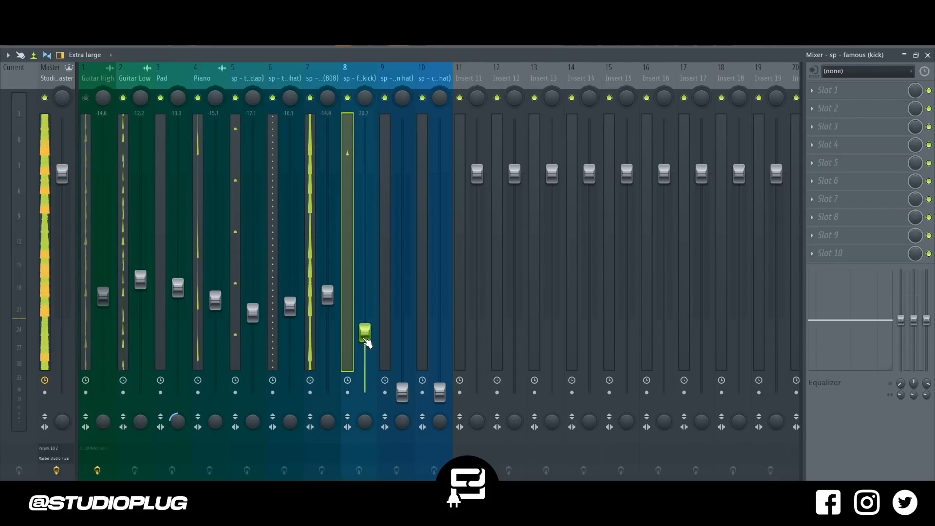
drag(365, 333, 364, 266)
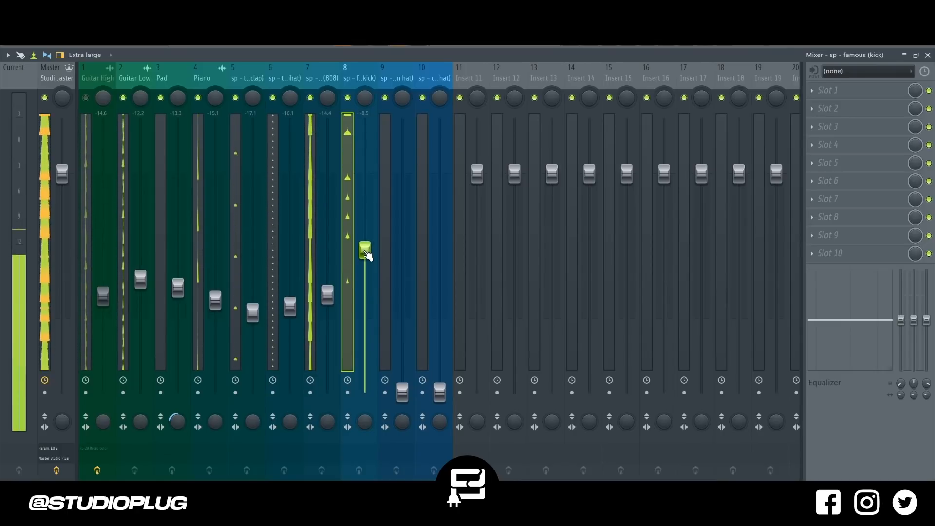
mouse_move(367, 253)
mouse_down()
mouse_move(367, 236)
mouse_move(367, 251)
mouse_up()
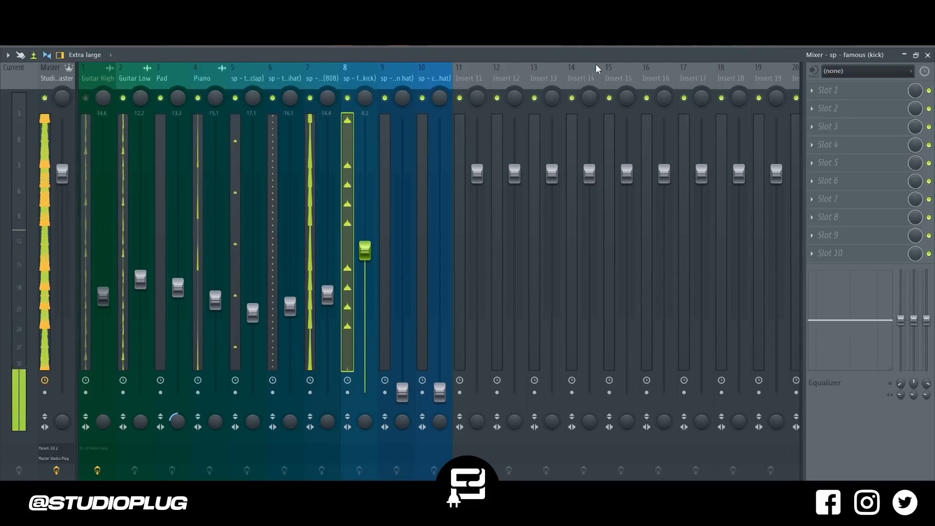
Open the famous kick's sample settings and increase its fade-out
key(F6)
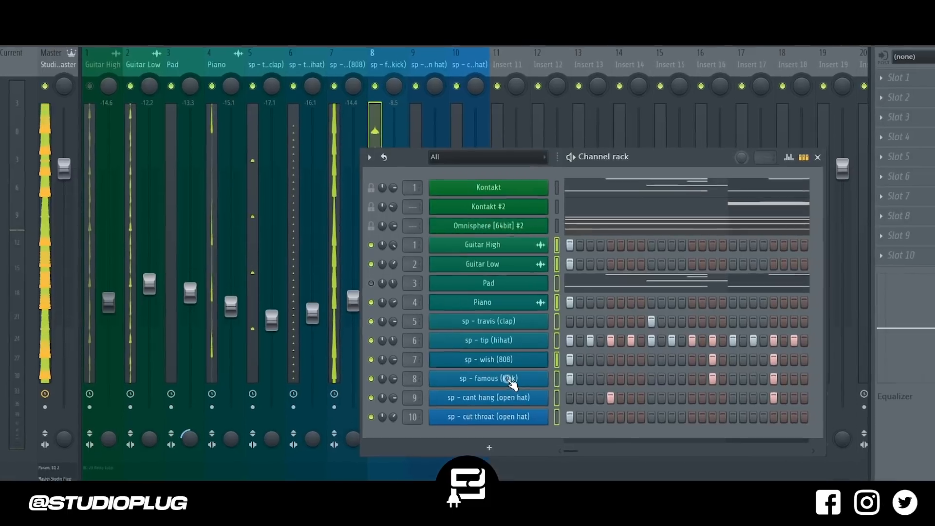
click(506, 379)
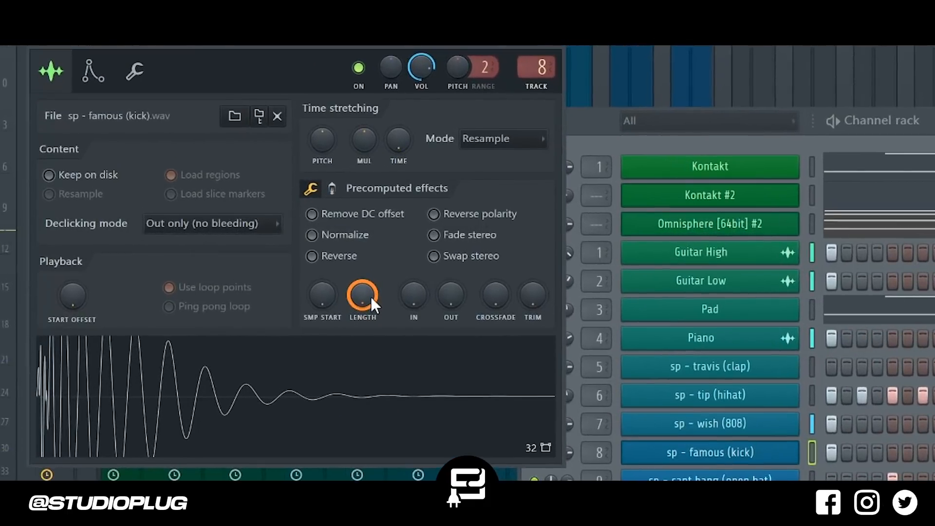
drag(451, 295, 450, 244)
Raise the cant hang open hat's mixer level to about -22.8 dB and the cut throat open hat's to about -15.0 dB
click(420, 405)
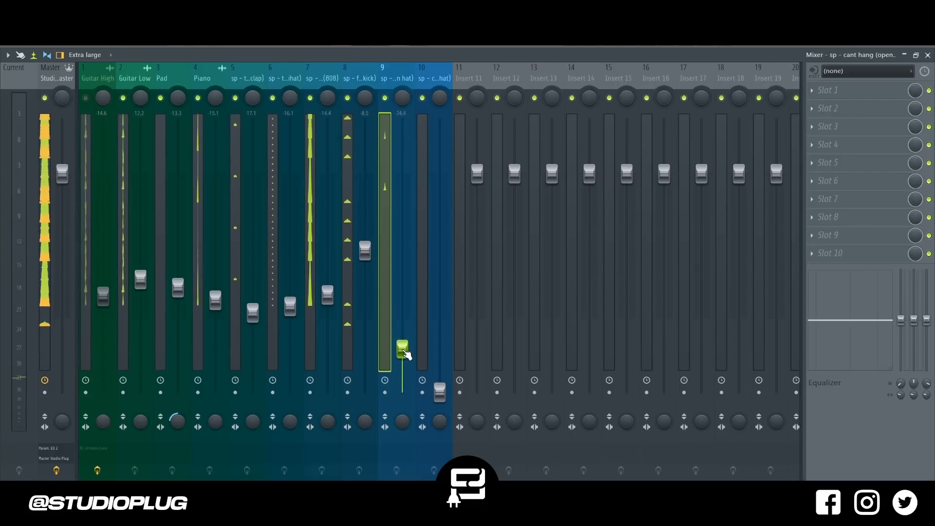
drag(402, 349, 403, 343)
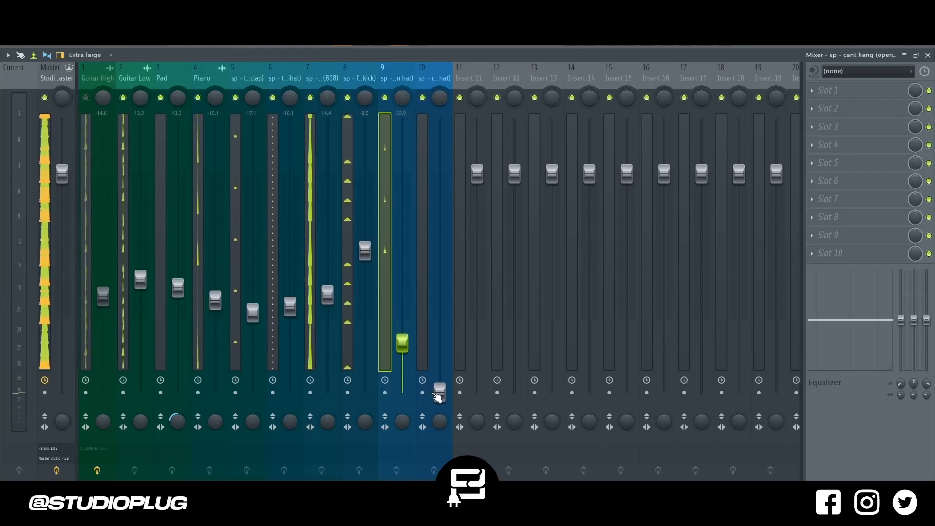
drag(440, 392, 439, 334)
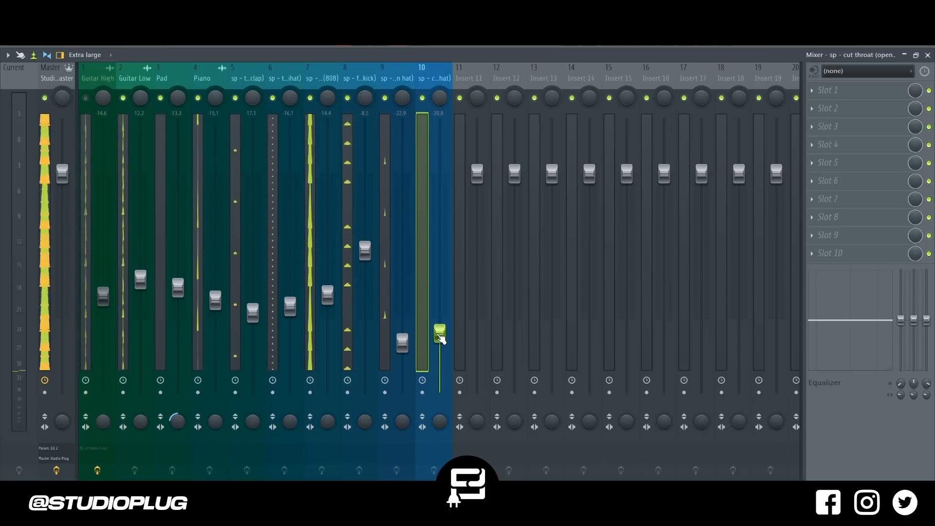
drag(440, 333, 440, 300)
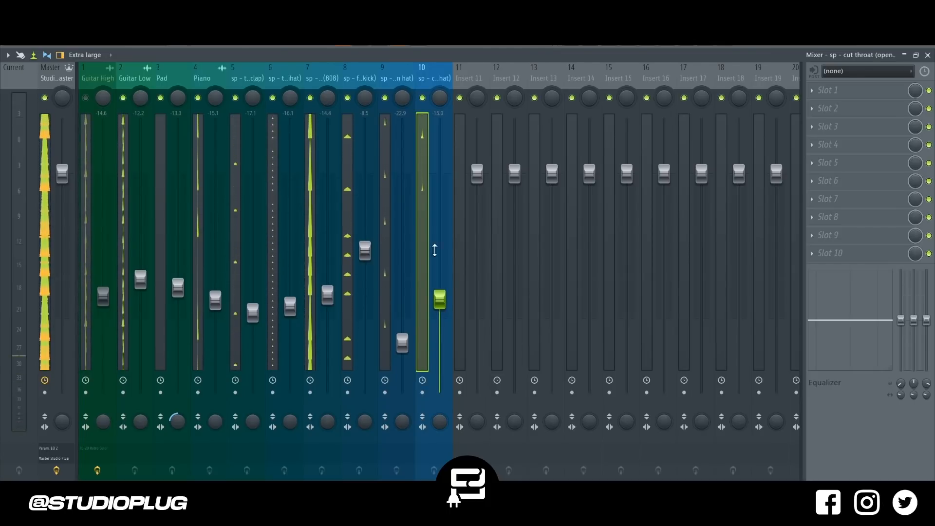
Load Fruity Reeverb 2 in the cut throat open hat's first effect slot, checking it soloed, and lower its level to about -16.4 dB
right_click(423, 97)
click(816, 95)
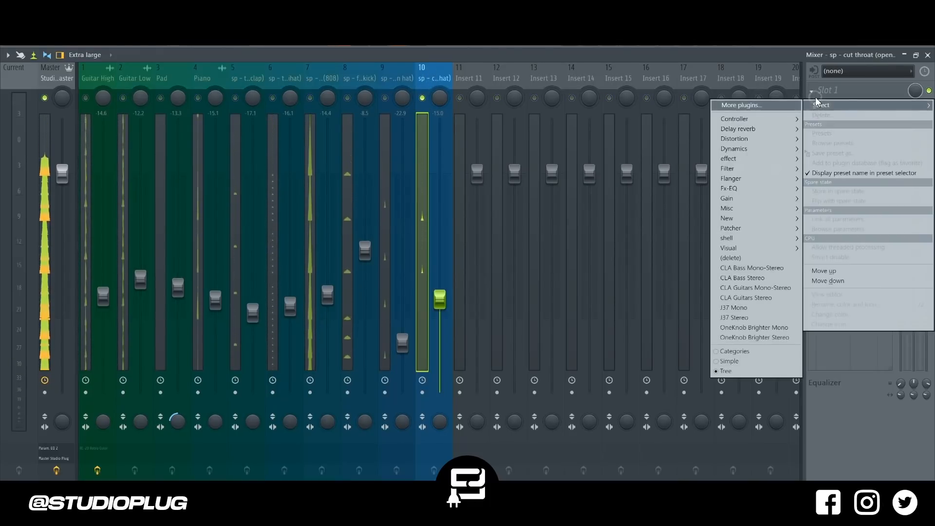
mouse_move(767, 148)
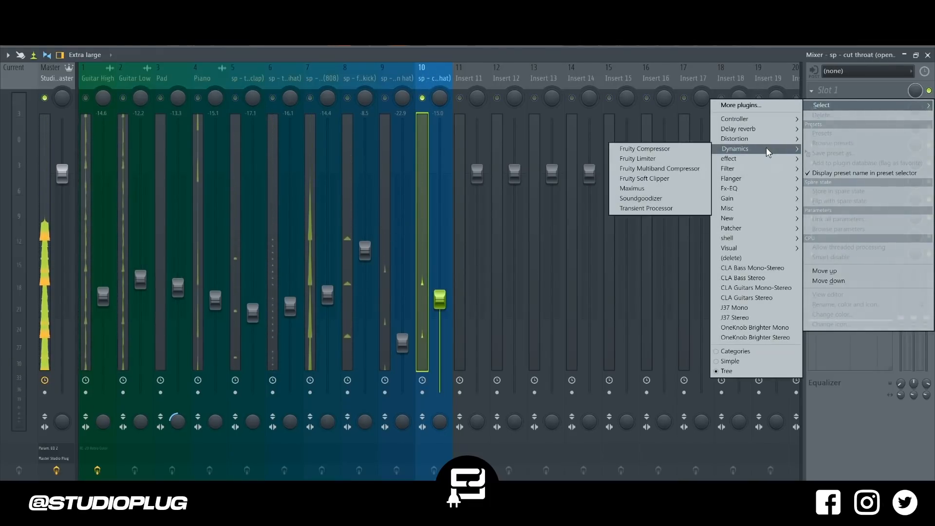
mouse_move(767, 130)
click(682, 166)
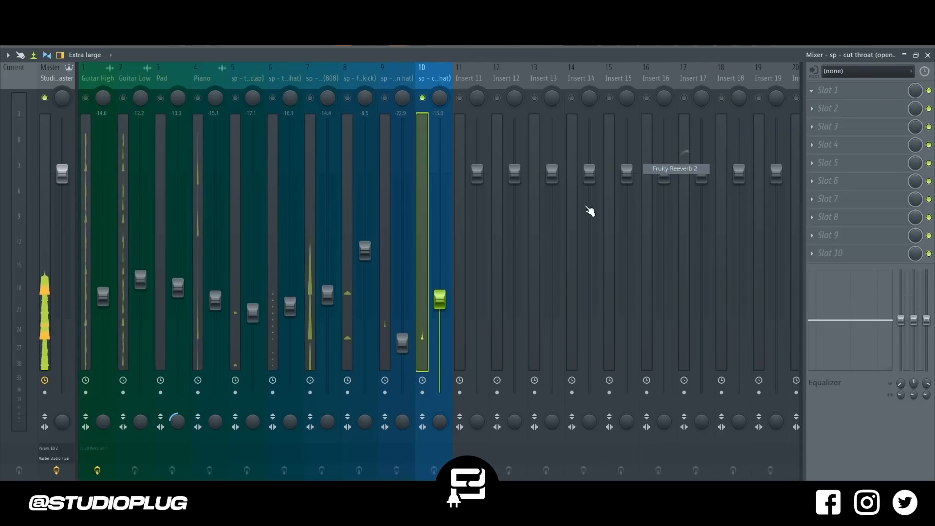
right_click(423, 98)
drag(440, 301, 440, 308)
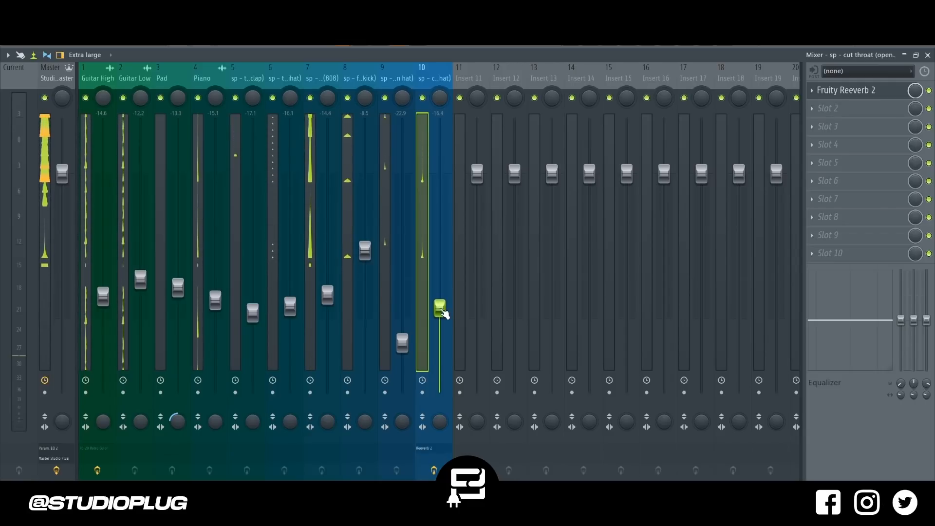
Audition the mix with Guitar High muted and with Guitar Low muted, restoring both tracks
click(86, 98)
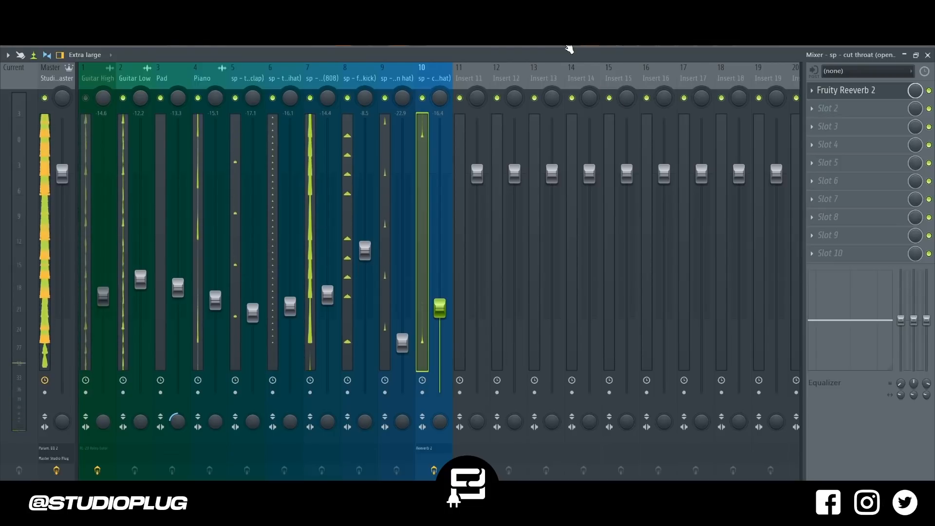
key(F5)
key(F6)
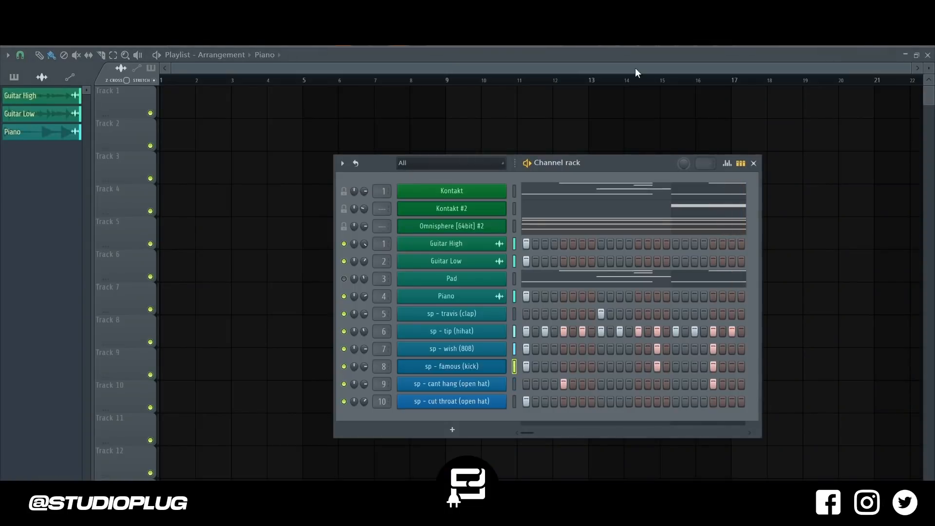
key(F9)
click(86, 98)
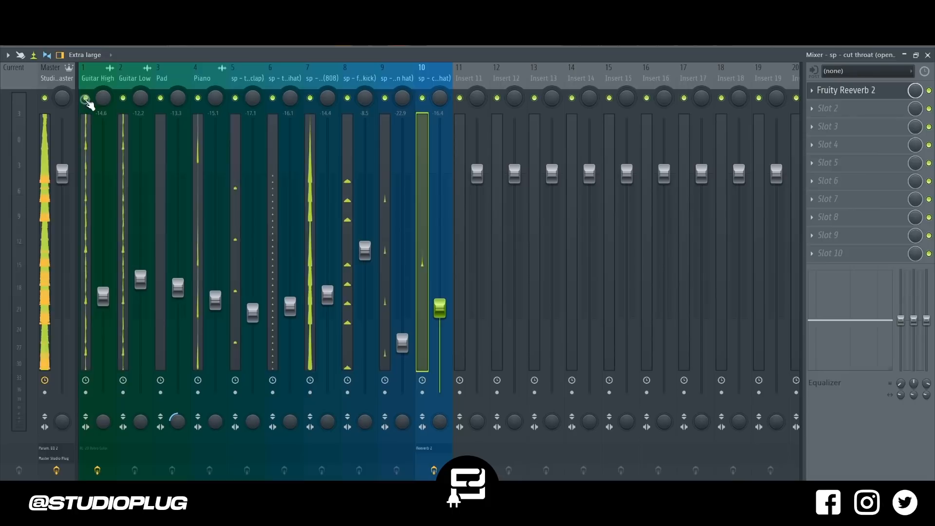
click(123, 98)
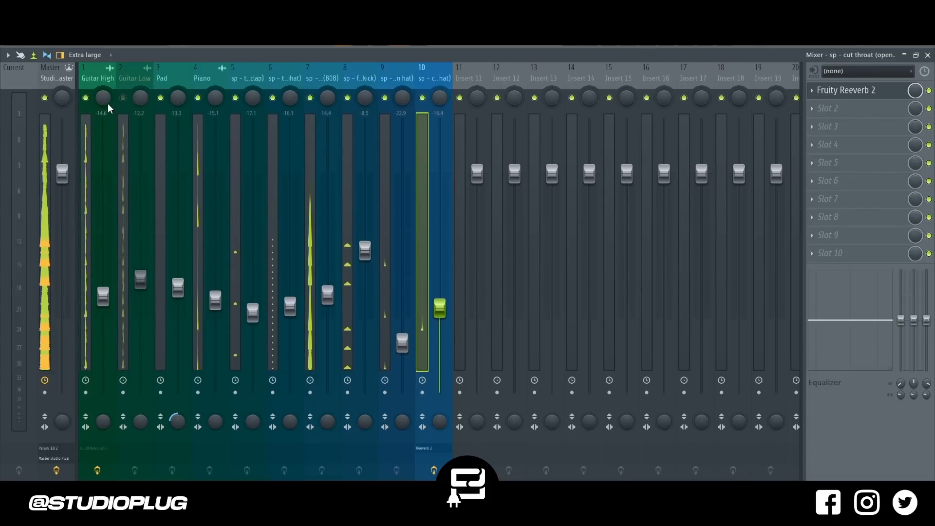
click(123, 98)
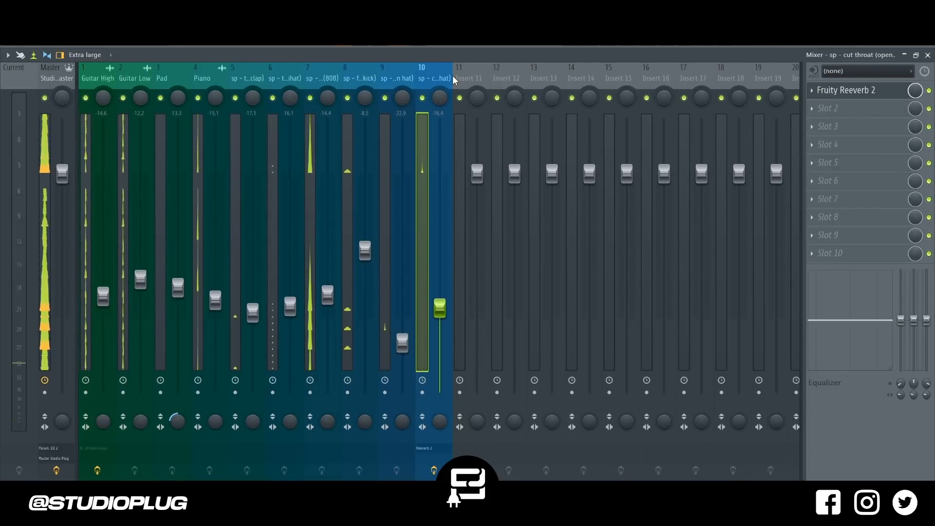
Split Pattern 1 by channel from the playlist's pattern list
key(F5)
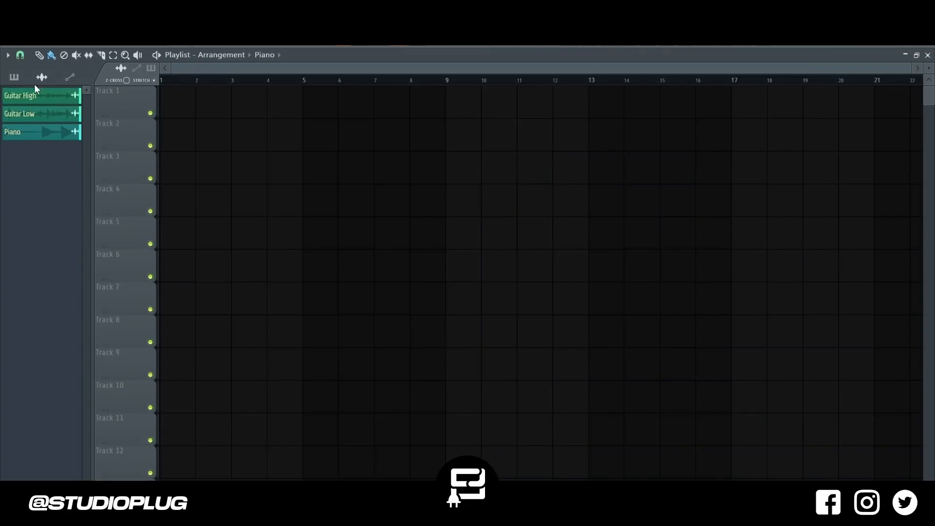
click(14, 77)
right_click(41, 97)
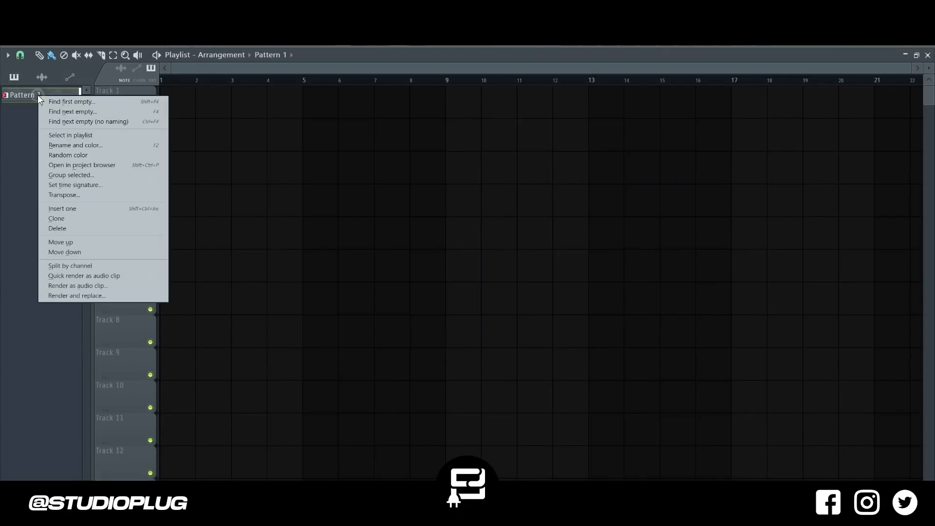
click(87, 267)
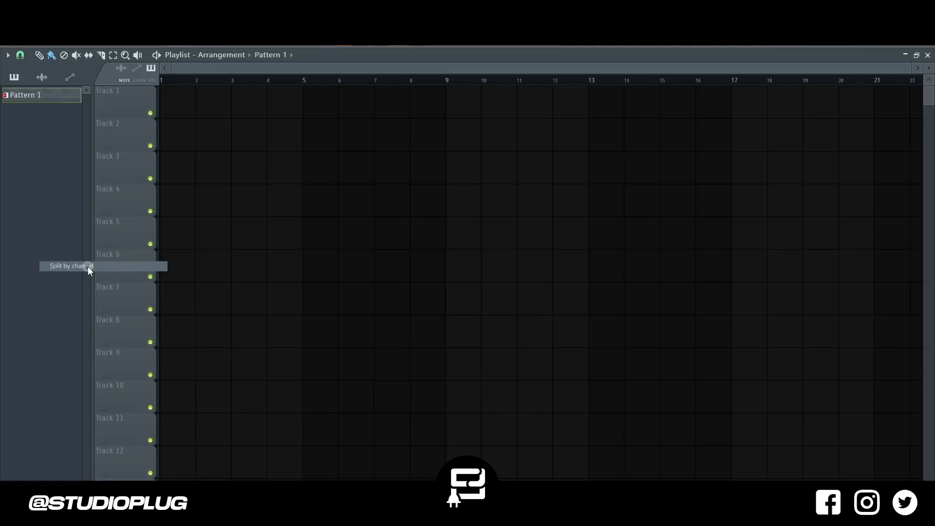
Place the split patterns from Guitar High through the cut throat open hat on consecutive playlist tracks starting at bar 1
click(30, 305)
click(42, 149)
click(29, 302)
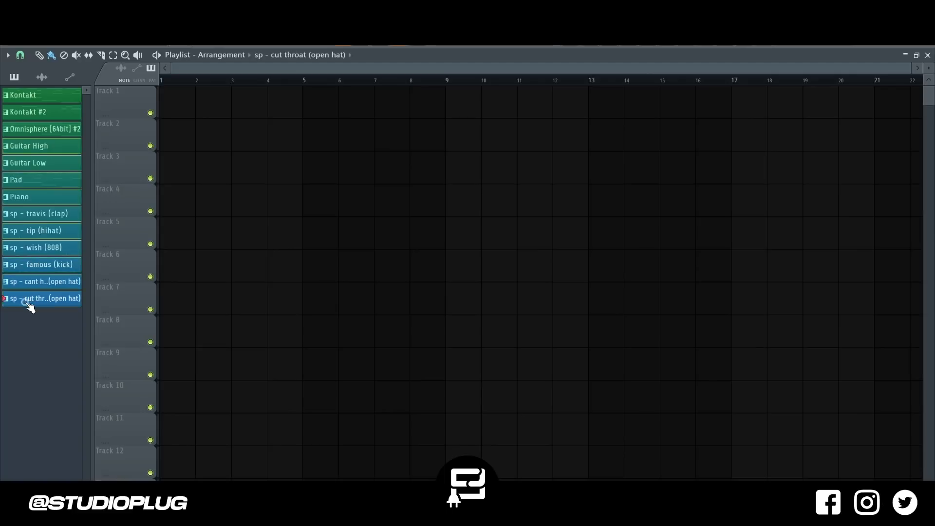
drag(59, 151, 146, 102)
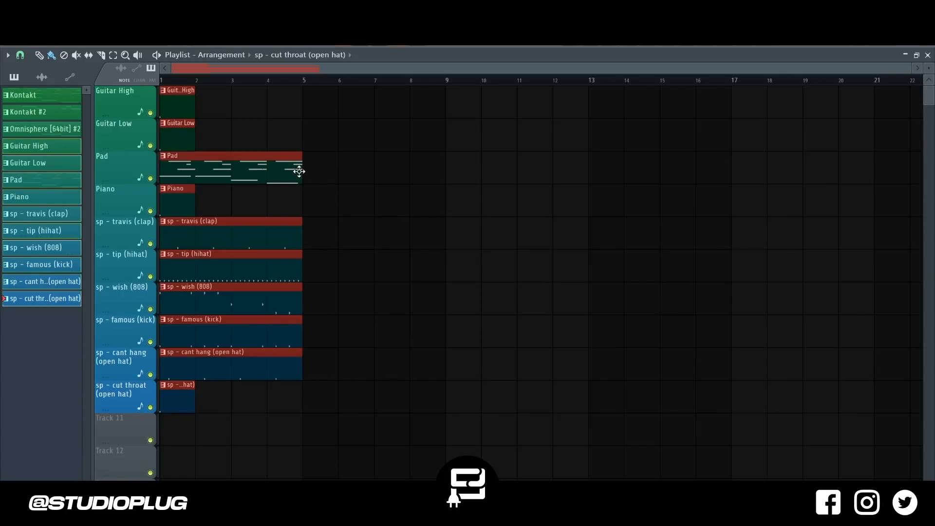
Duplicate the four-bar block of clips seven times so the arrangement runs up to bar 33
key(ctrl+b)
key(ctrl+b)
key(ctrl+b)
key(ctrl+b)
key(ctrl+b)
key(ctrl+b)
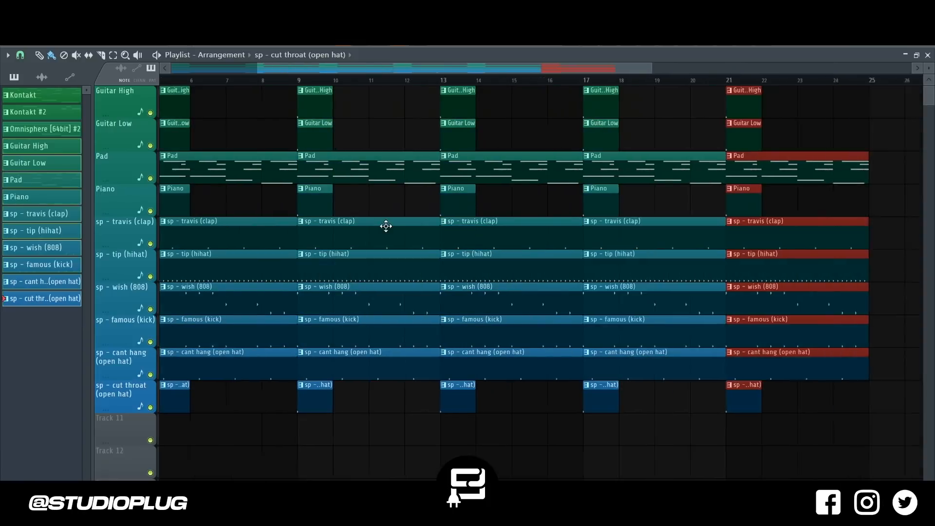
key(ctrl+b)
key(shift+4)
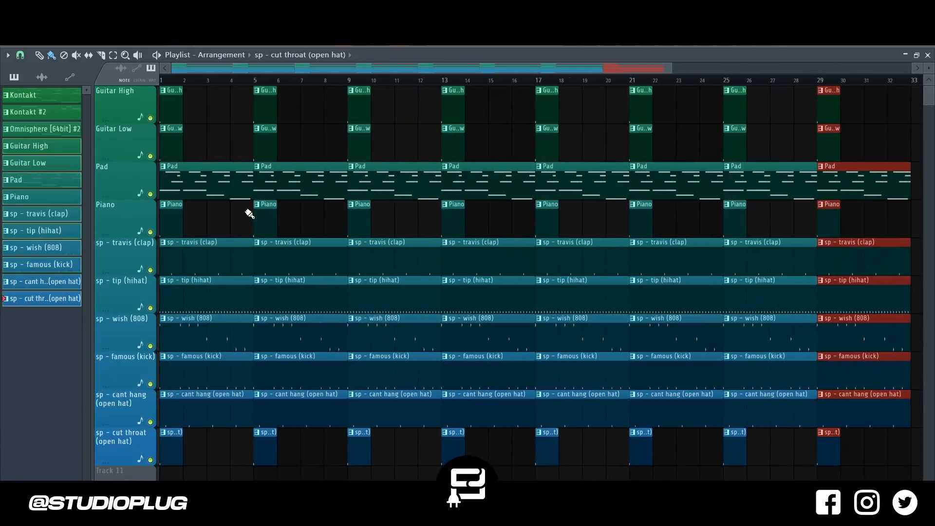
Delete every clip in the first four bars except Guitar Low, and play the song from the start
drag(221, 183, 116, 458)
key(Delete)
right_click(176, 105)
key(space)
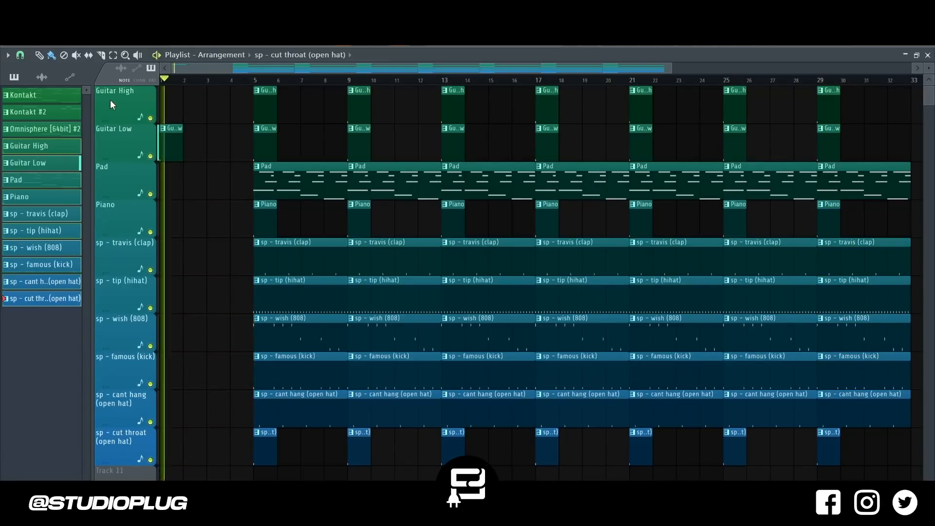
Remove the Guitar High, 808 and kick clips from the block starting at bar 5
right_click(267, 112)
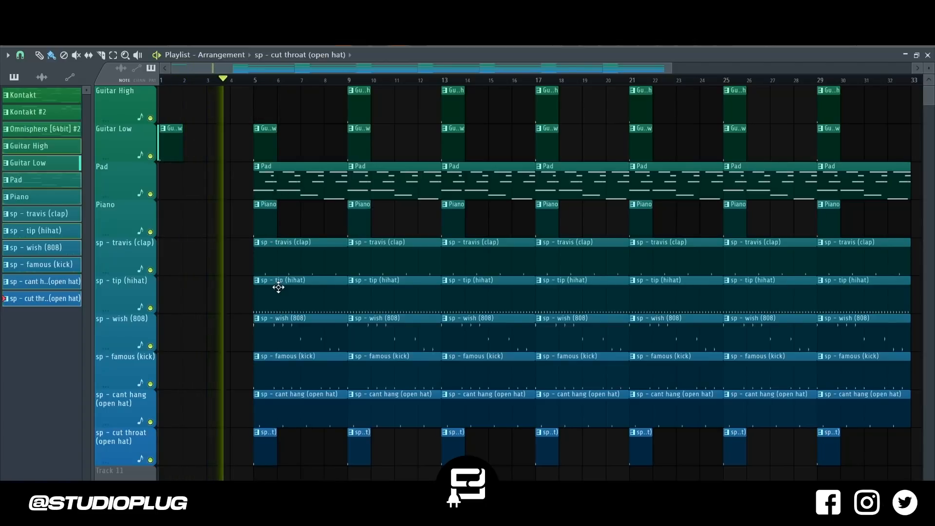
right_click(285, 348)
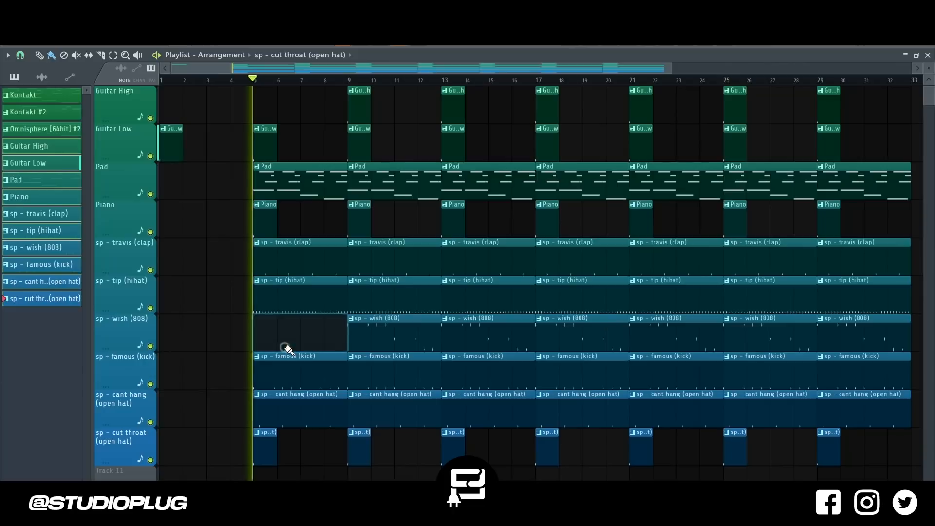
right_click(288, 366)
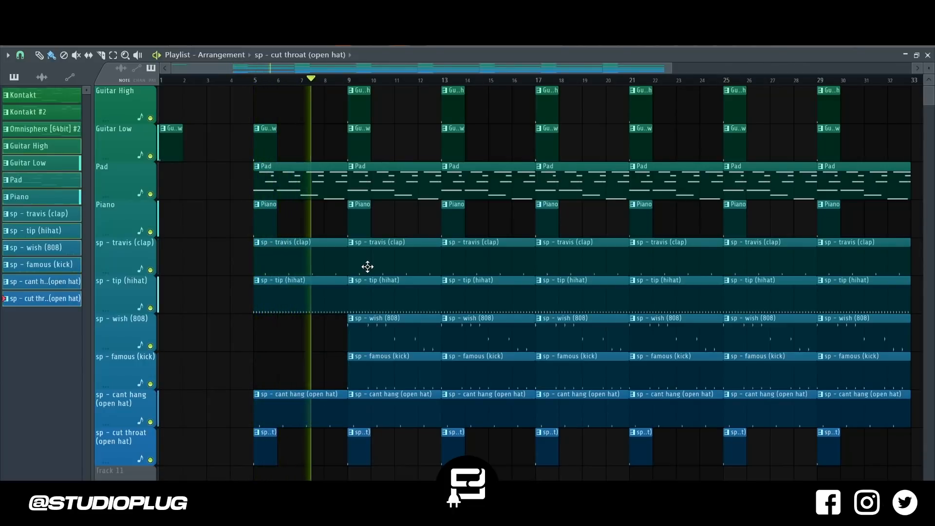
Remove the Guitar Low clips at bars 9 and 13 while playing back the arrangement
key(space)
right_click(368, 152)
key(space)
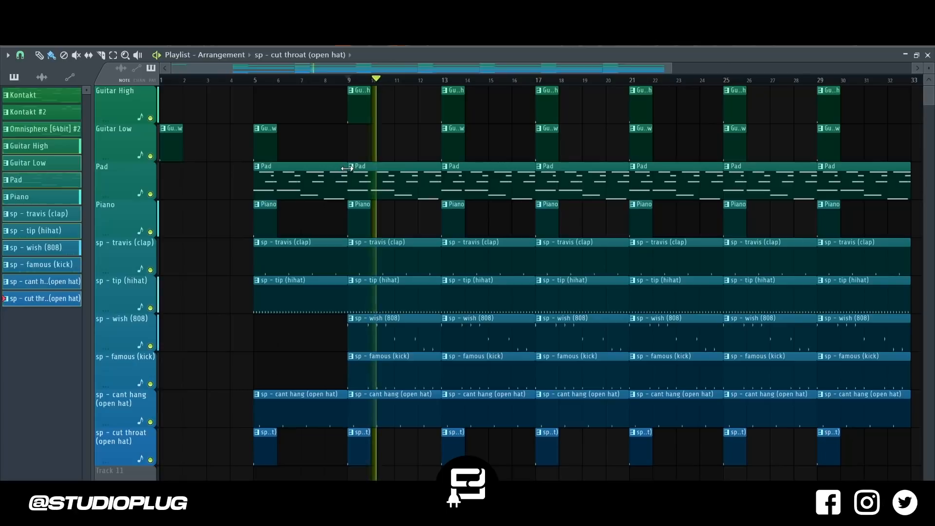
right_click(453, 152)
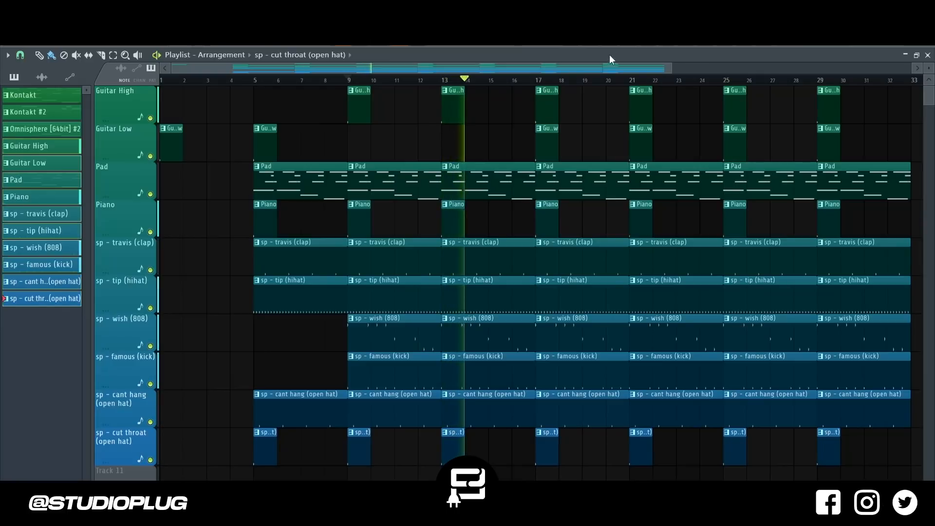
Check the mixer and channel rack, then return to the playlist and play the arrangement from the start
key(F9)
key(F6)
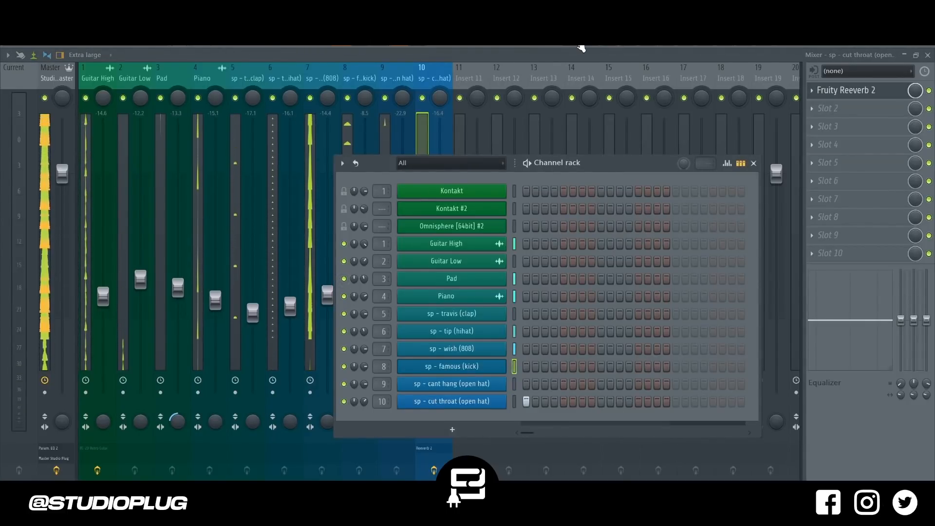
key(F5)
click(162, 80)
key(space)
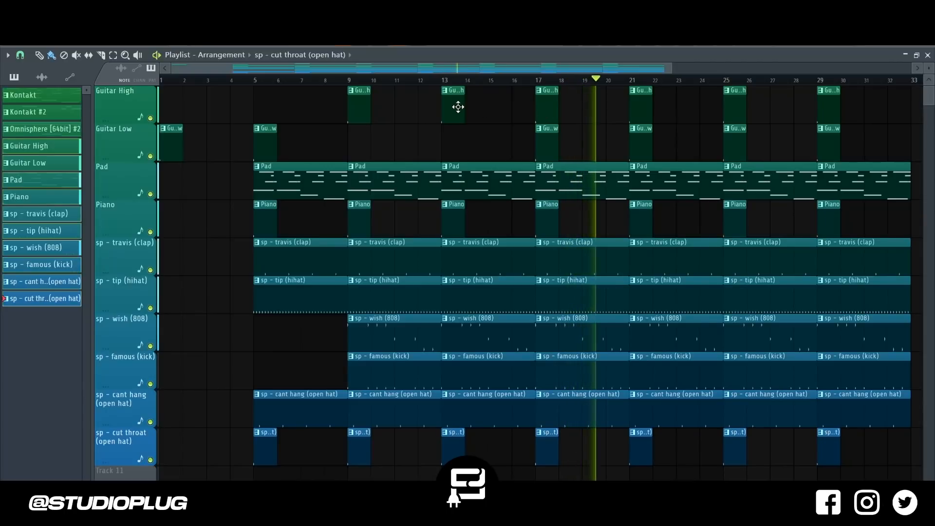
key(space)
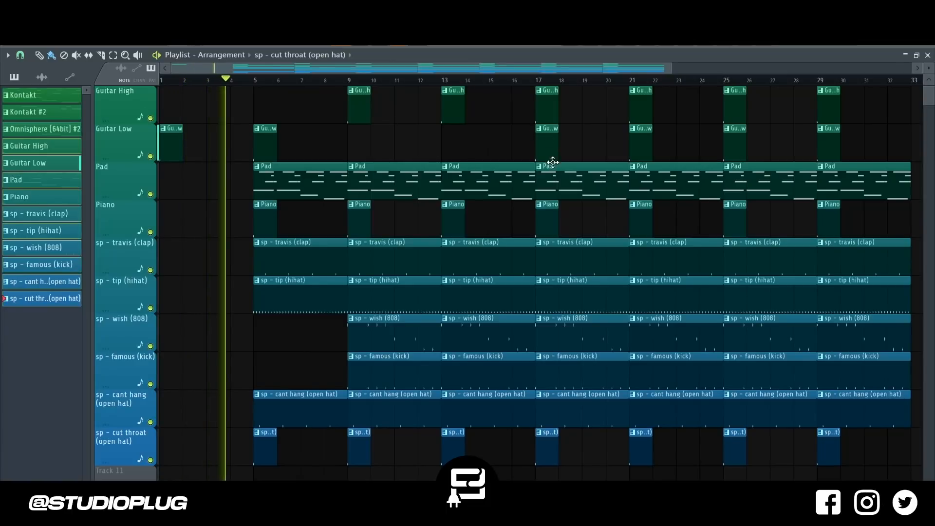
Remove the Guitar High, clap, hihat, 808, kick and cant hang open hat clips at bar 17 during playback
right_click(556, 100)
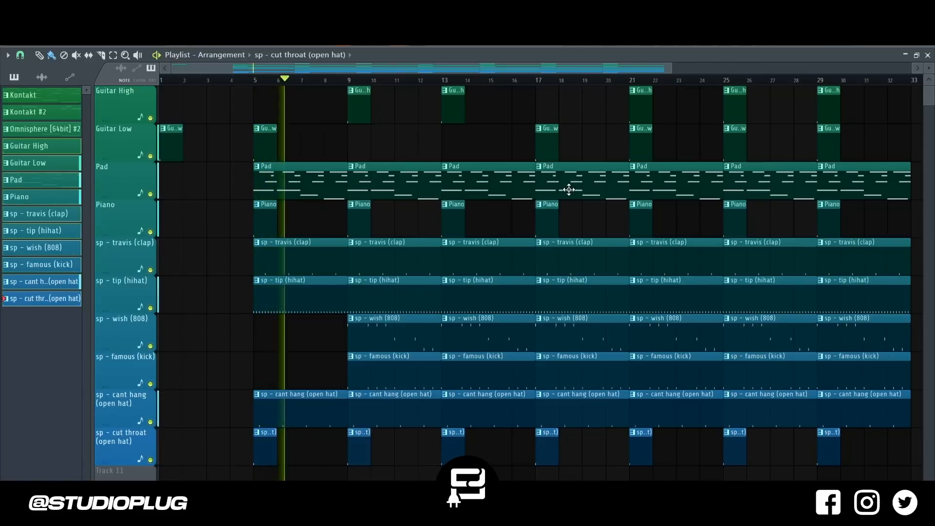
drag(567, 265, 566, 326)
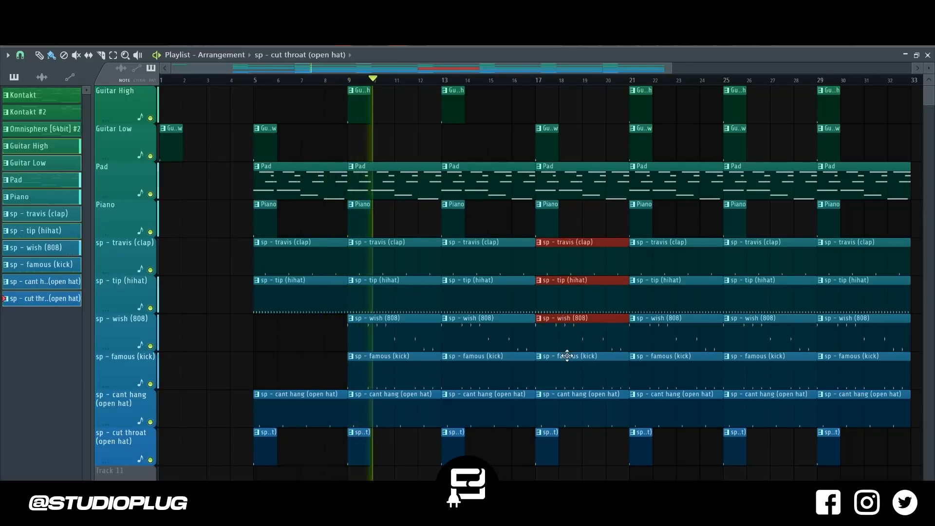
key(Delete)
right_click(567, 373)
right_click(568, 405)
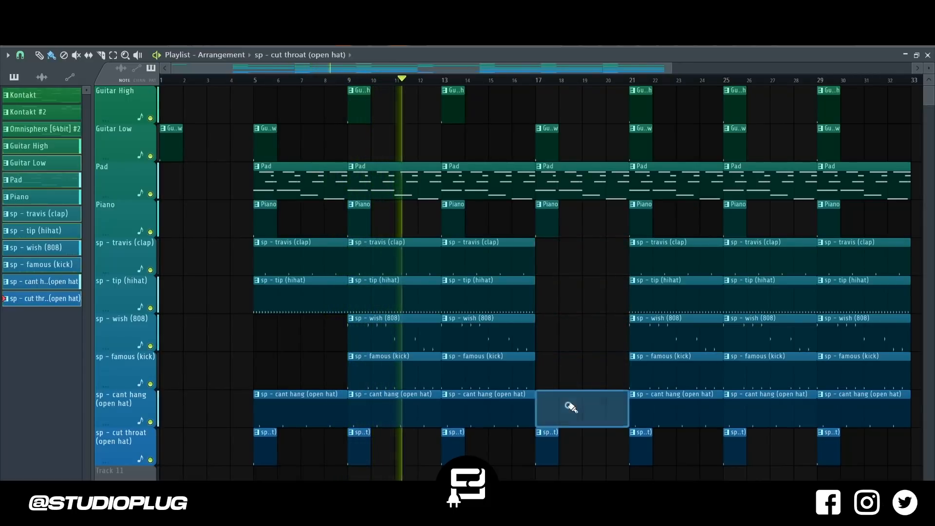
Delete the Piano, clap, hihat, 808, kick and cant hang open hat clips at bar 21 and stop playback
drag(648, 230, 664, 414)
key(Delete)
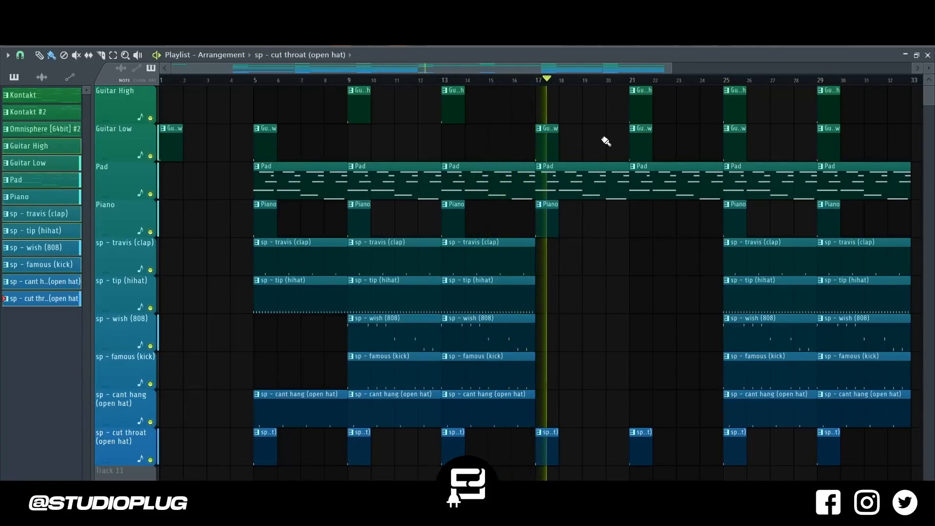
key(space)
Pick the Pad pattern from the playlist and render its Pad channel as an audio clip to Pad_2.wav
click(639, 46)
click(637, 46)
click(619, 46)
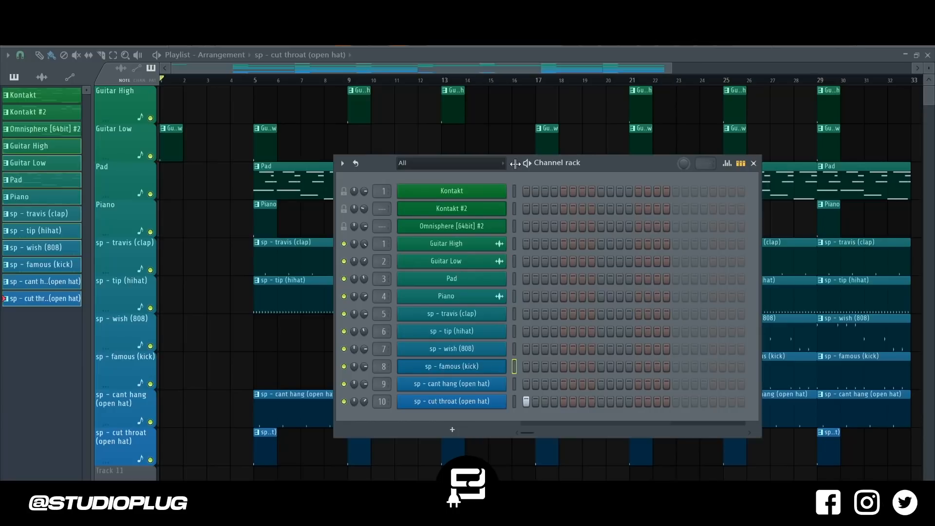
right_click(524, 111)
click(620, 46)
click(313, 195)
key(F6)
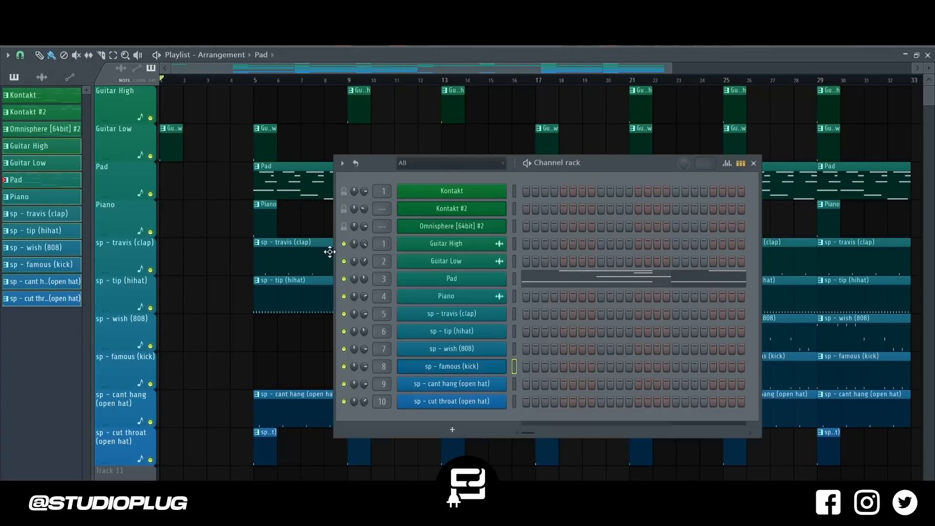
click(493, 47)
click(615, 225)
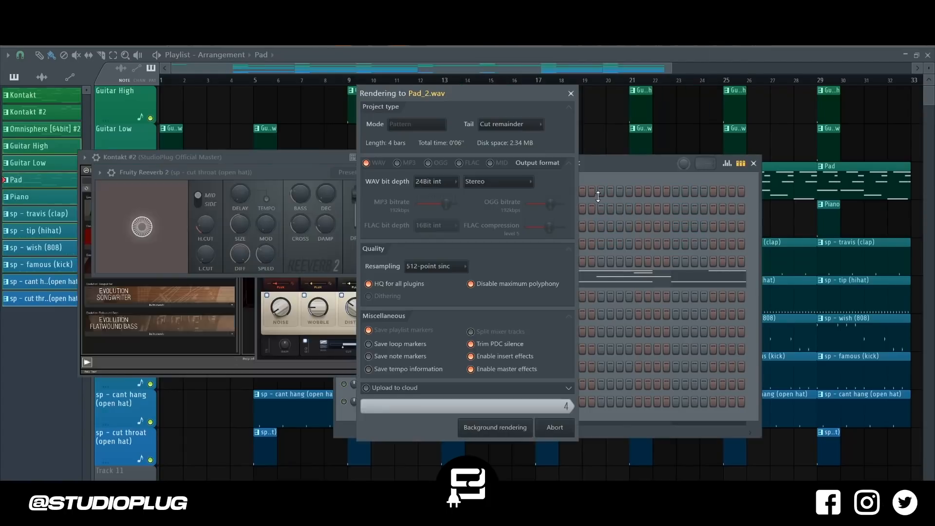
key(Return)
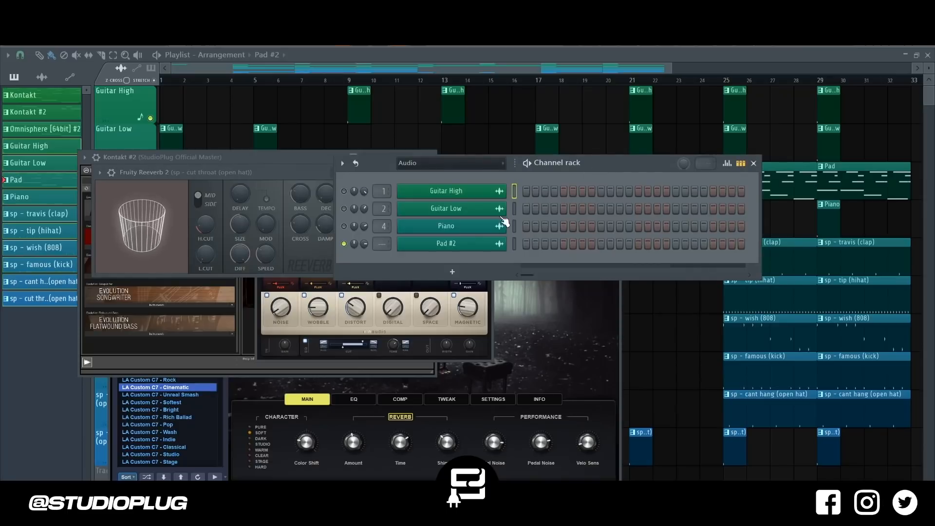
Show all channels in the channel rack and add a Pad #2 audio hit on the first step of the Pad pattern
click(470, 171)
click(460, 174)
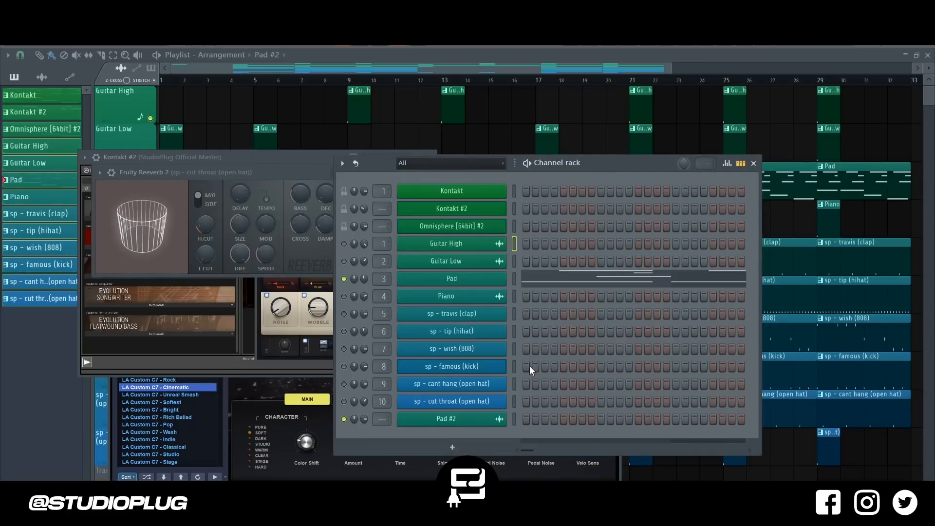
click(525, 419)
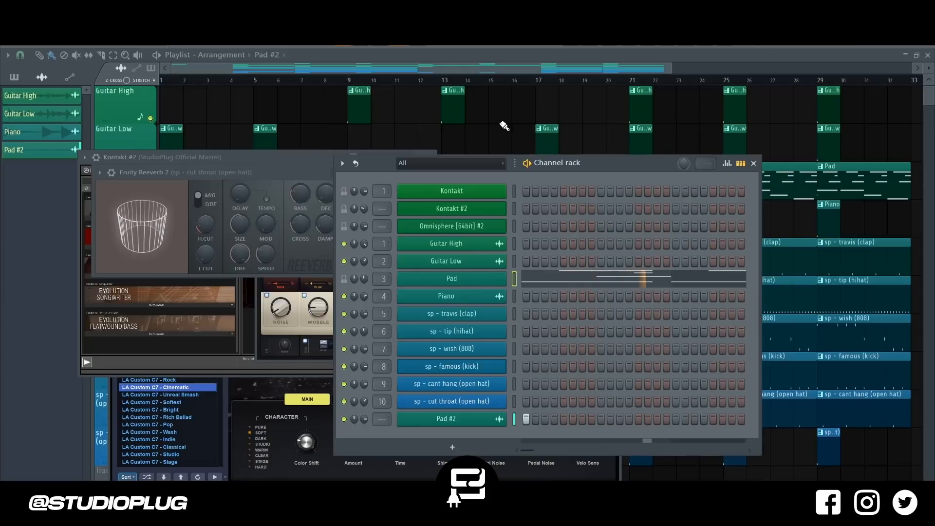
click(500, 123)
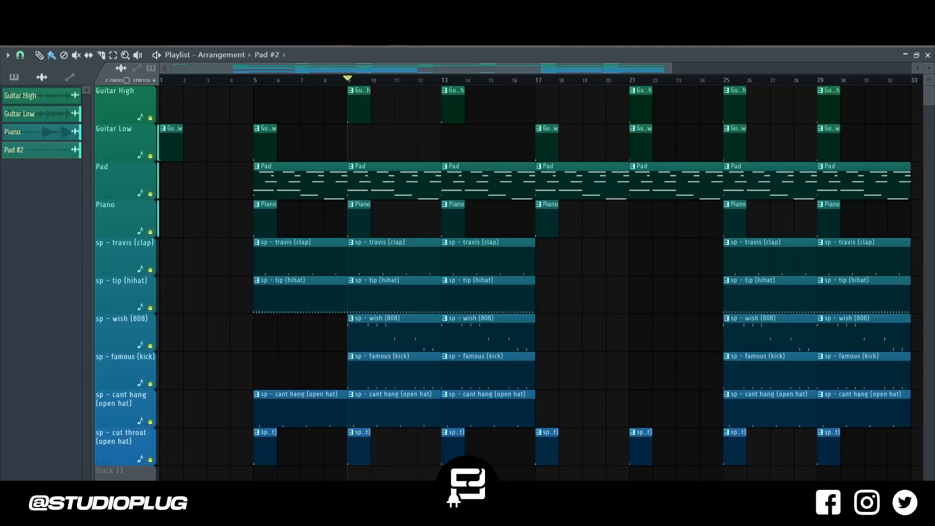
Make the Pad clip at bar 17 unique and open its pattern in the channel rack
click(539, 166)
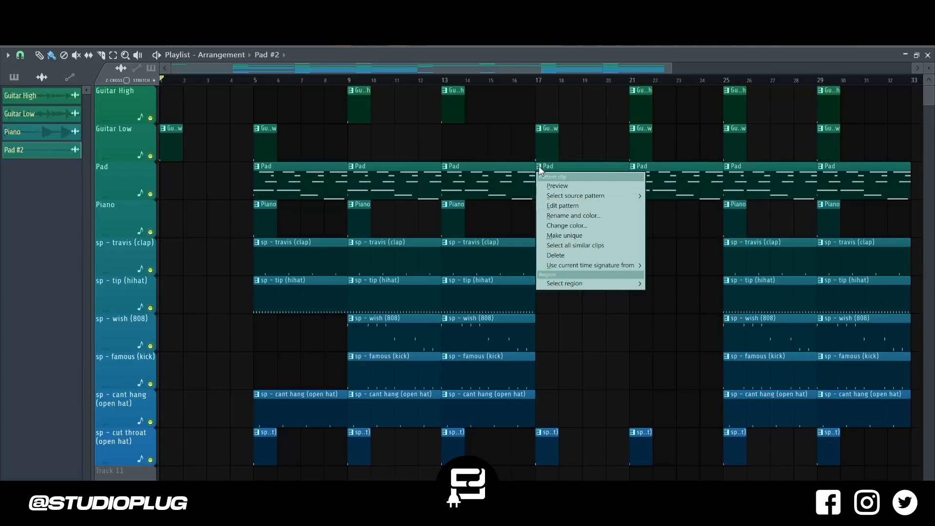
click(560, 235)
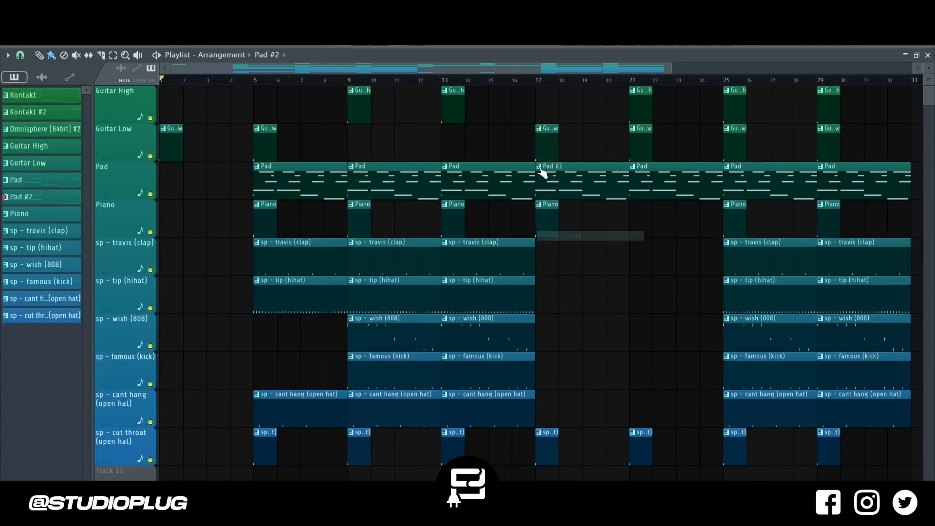
click(615, 39)
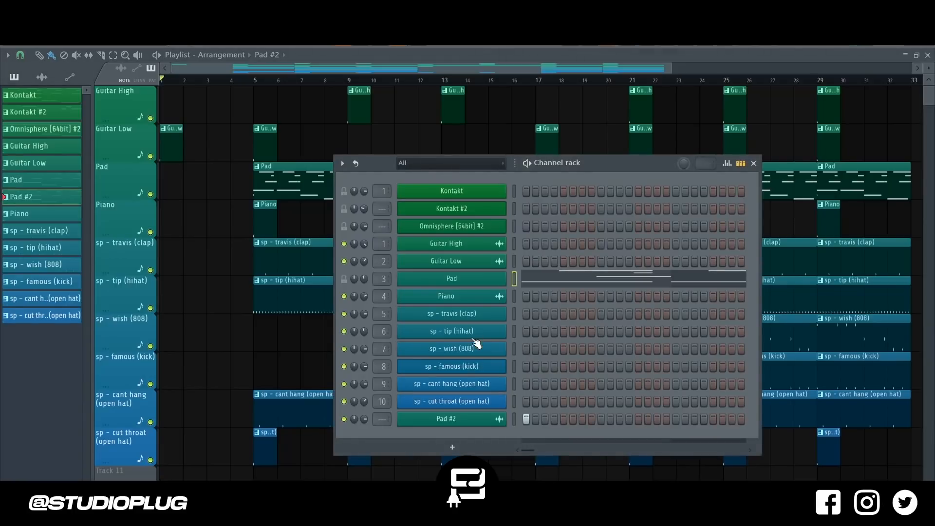
Clone the Pad #2 audio channel, move the first-step hit to the clone, and review the clone's sampler settings
click(517, 423)
key(alt+c)
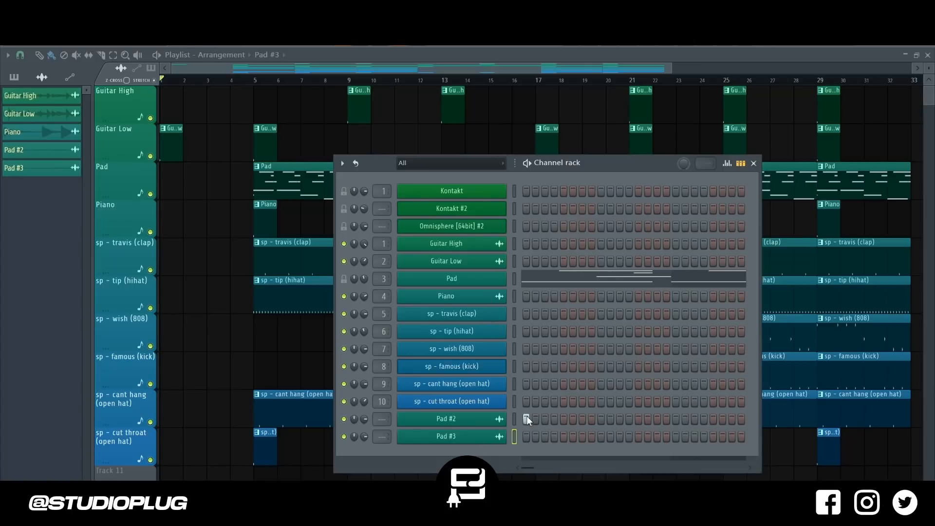
key(Up)
click(526, 436)
click(495, 437)
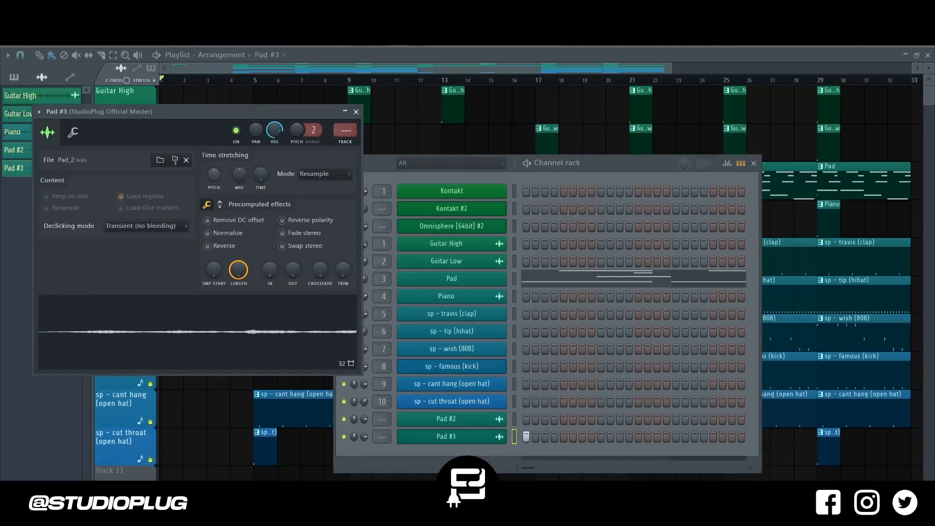
key(F12)
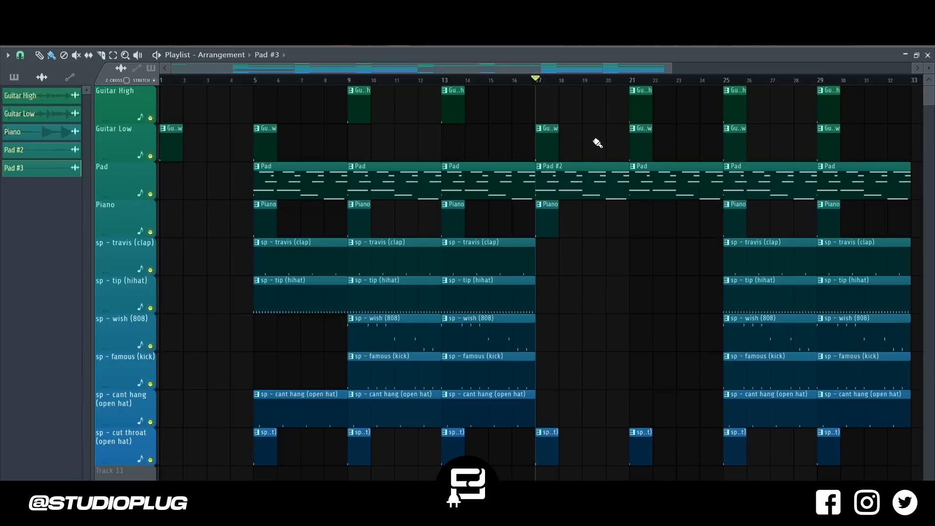
Play from bar 17 and replace the bar 21 guitar and pad clips with a duplicate of bar 17's Guitar Low, Pad #2 and Piano clips
key(space)
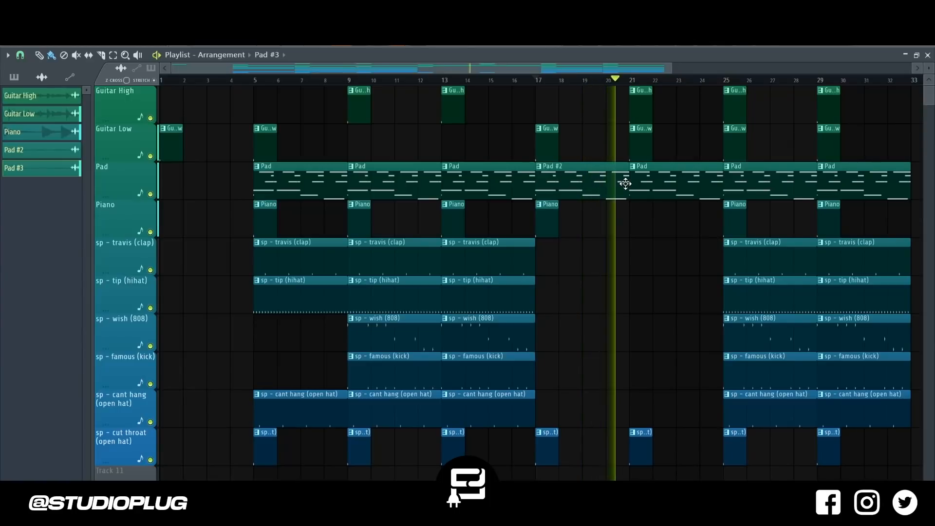
key(space)
drag(636, 215, 636, 217)
key(Delete)
drag(606, 104, 550, 228)
key(ctrl+b)
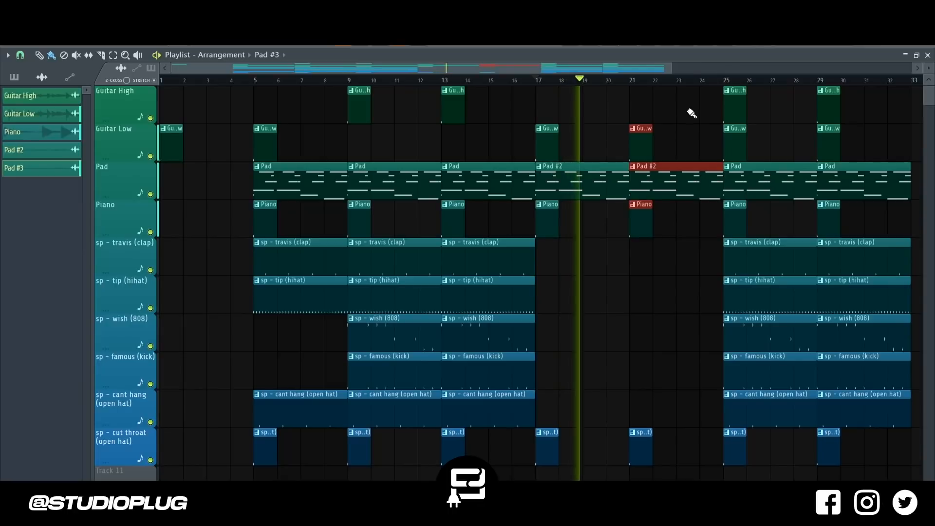
Remove the Guitar High, Guitar Low and Pad clips at bars 25 and 29 while listening from bar 25
scroll(701, 185, up, 2)
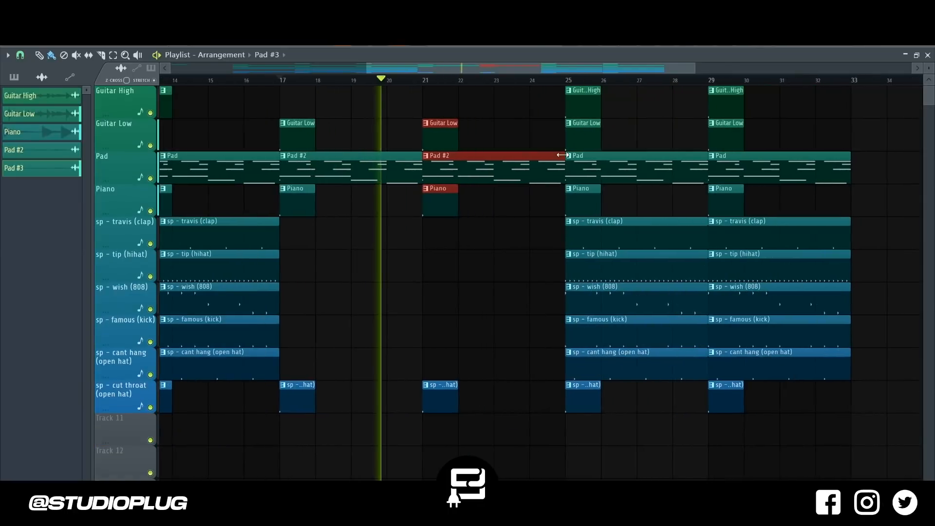
click(568, 82)
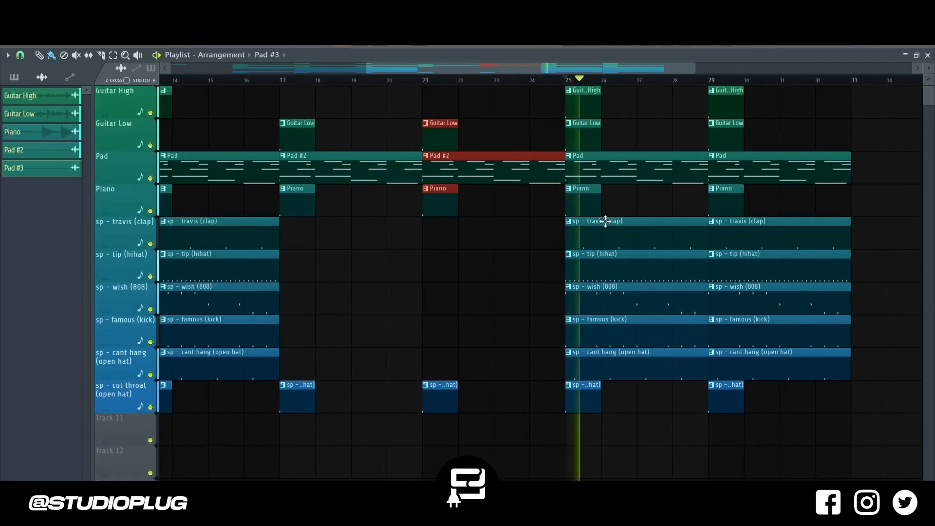
key(space)
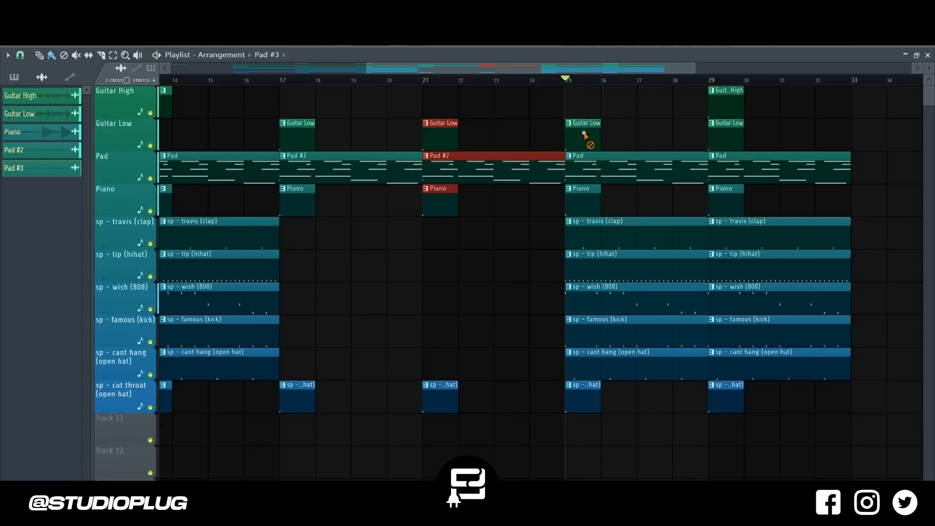
right_click(583, 161)
key(space)
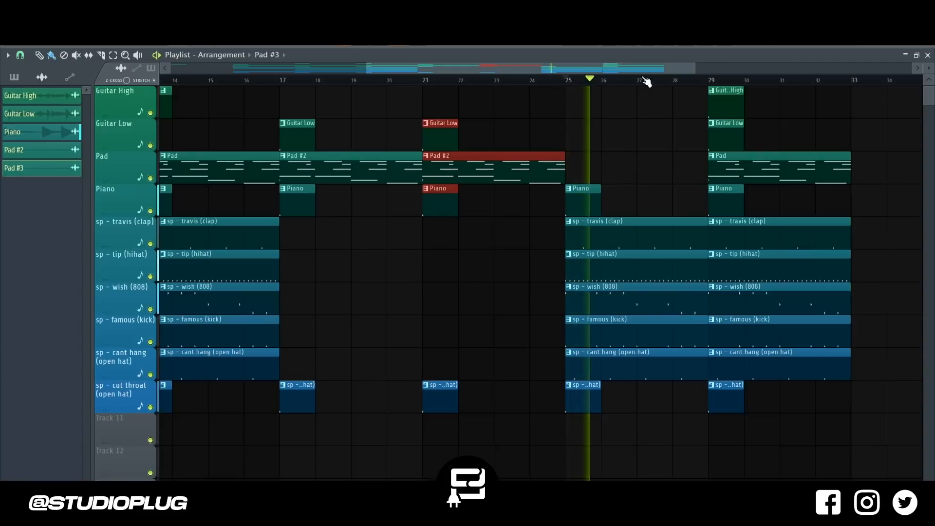
mouse_move(701, 70)
mouse_down()
mouse_move(789, 69)
mouse_move(690, 73)
mouse_up()
drag(720, 106, 745, 168)
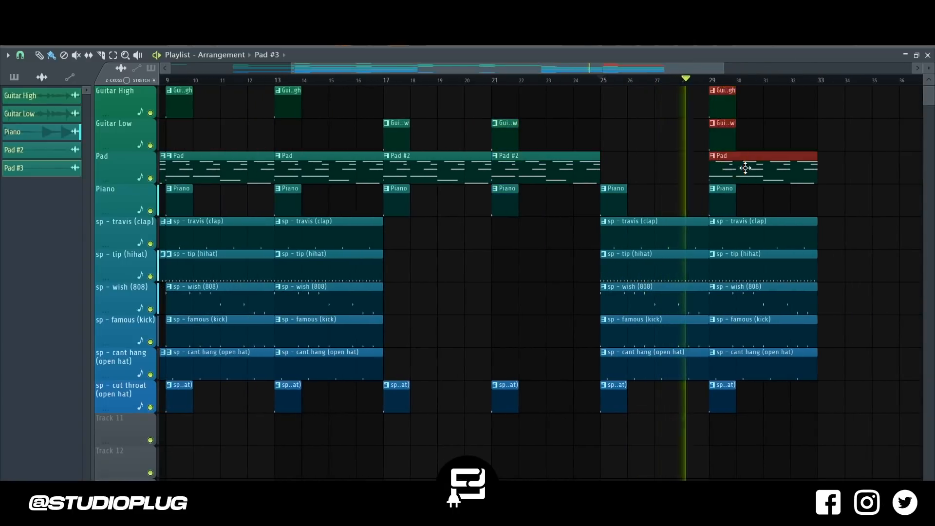
key(Delete)
Duplicate the Piano and drum clips of the eight-bar section starting at bar 25 so they repeat from bar 33
drag(602, 185, 805, 453)
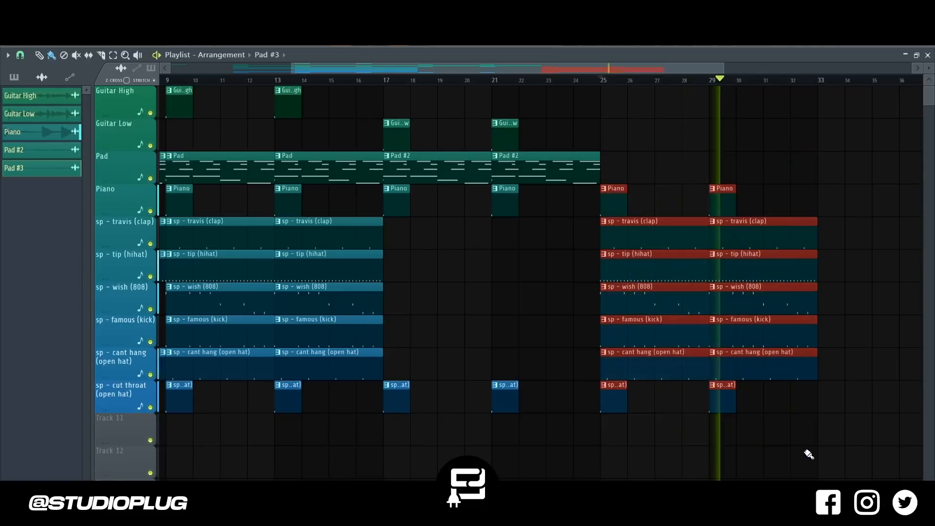
key(ctrl+b)
Raise the Piano mixer track's level to -11.4 dB and return to the playlist
key(F9)
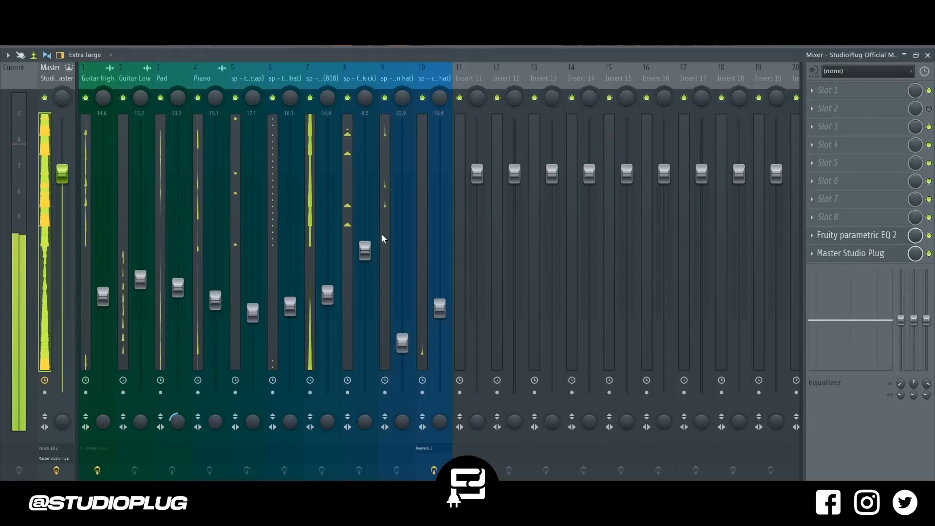
drag(215, 300, 215, 272)
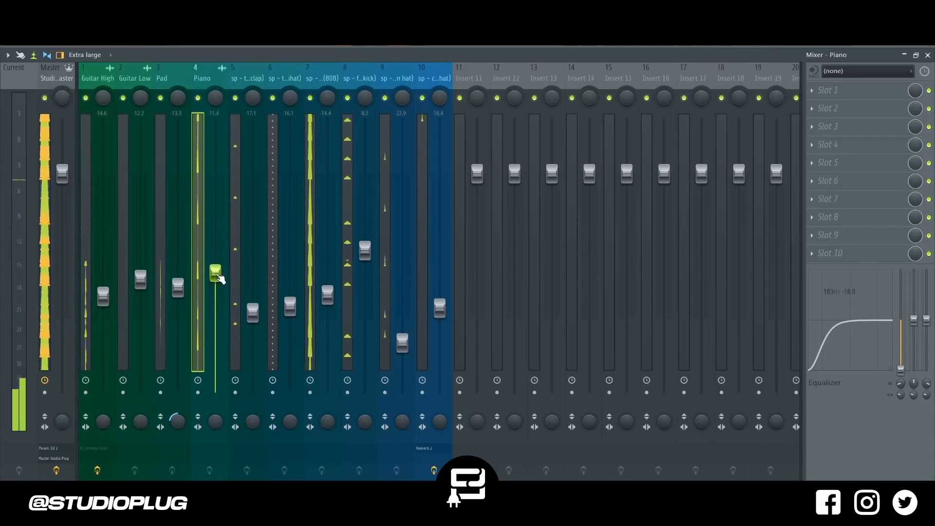
key(F5)
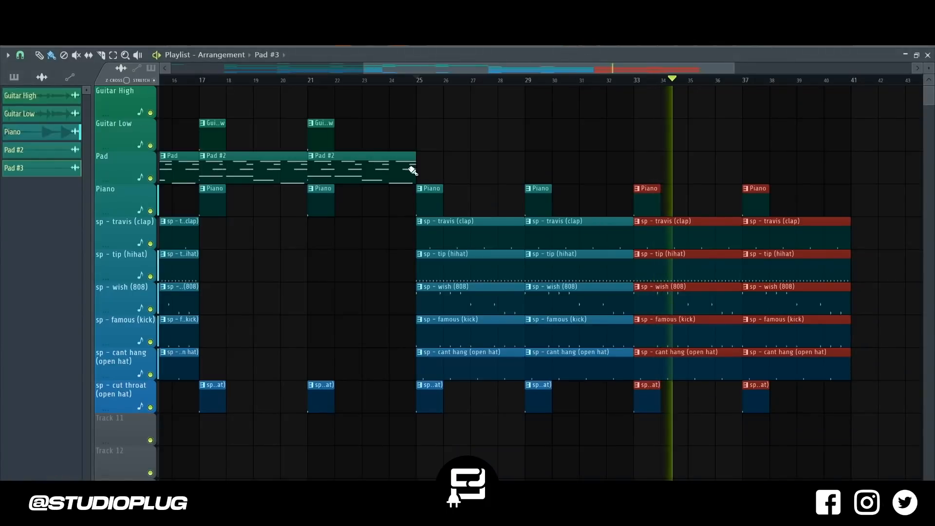
Place Pad pattern clips on the Pad track at bars 37 and 33, and play from bar 33
drag(536, 65, 343, 227)
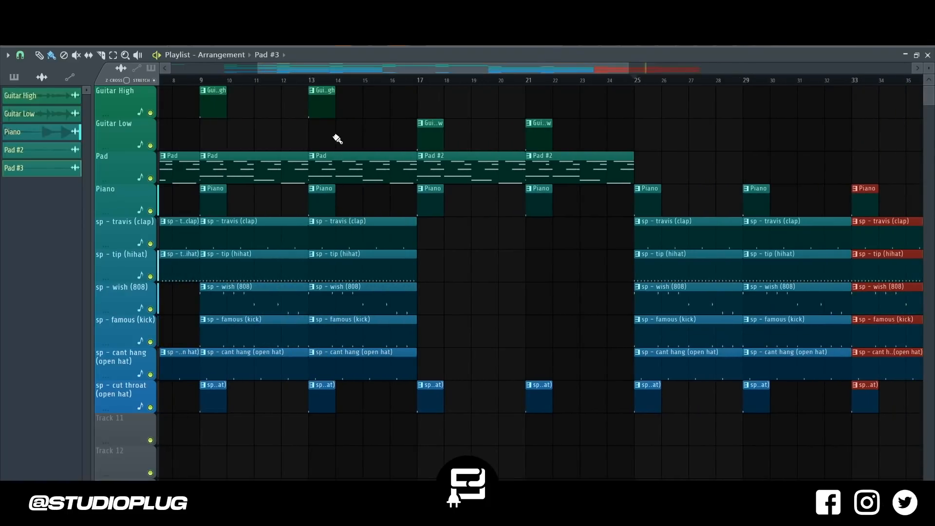
click(332, 168)
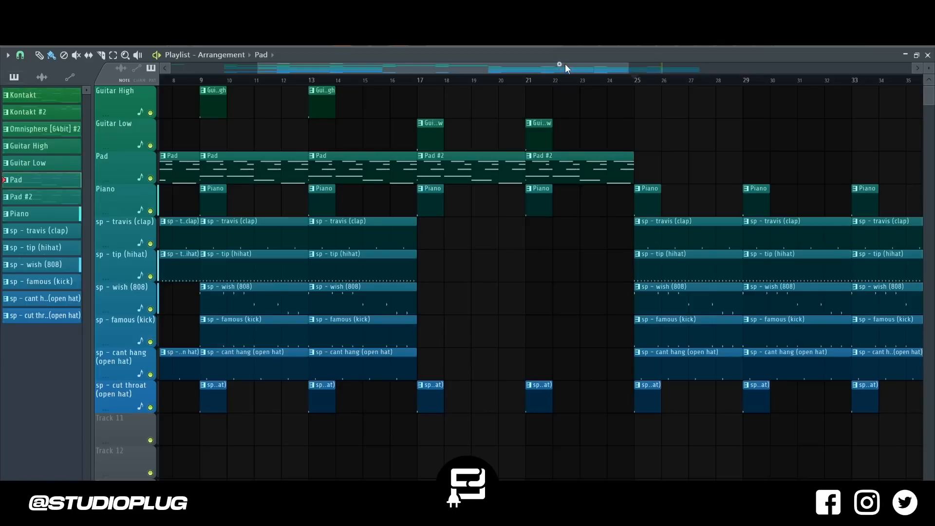
drag(560, 68, 660, 69)
click(758, 171)
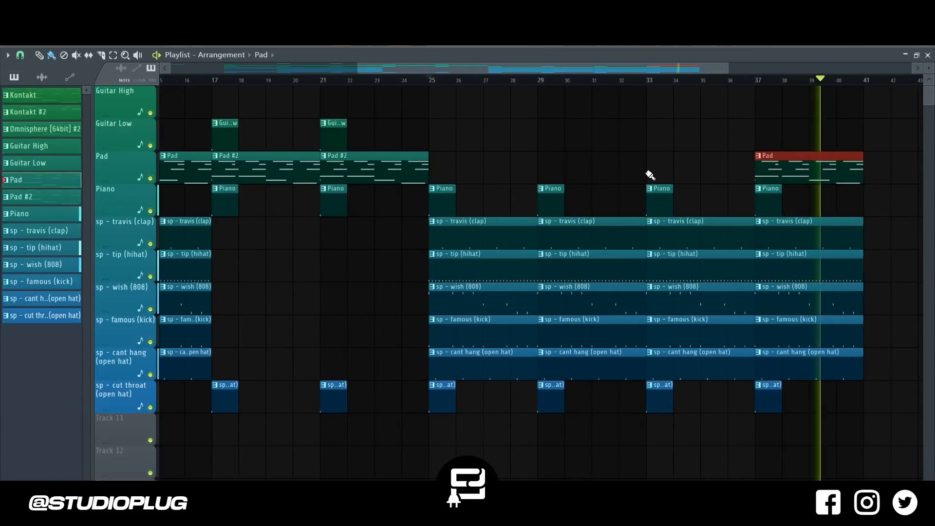
click(654, 174)
click(649, 81)
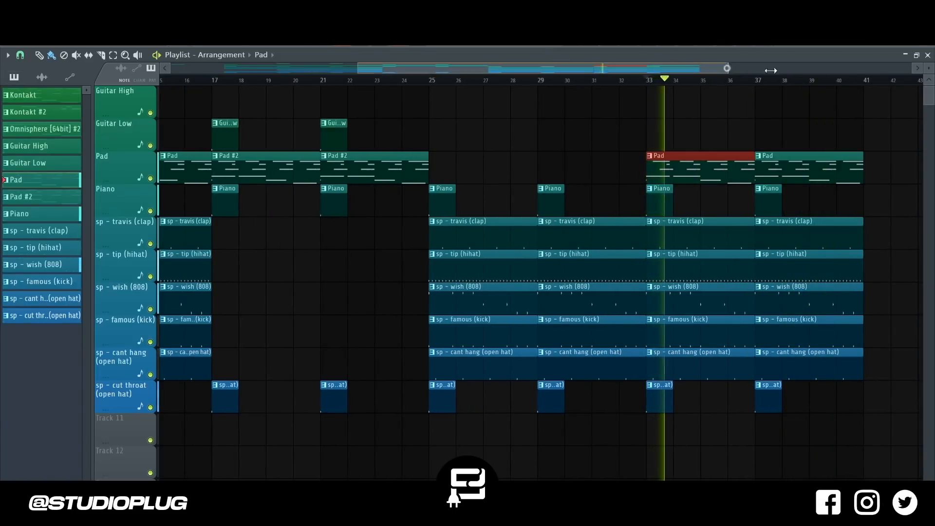
Duplicate all clips of the 40-bar arrangement so they repeat from bar 41
drag(770, 70, 800, 68)
drag(724, 69, 775, 86)
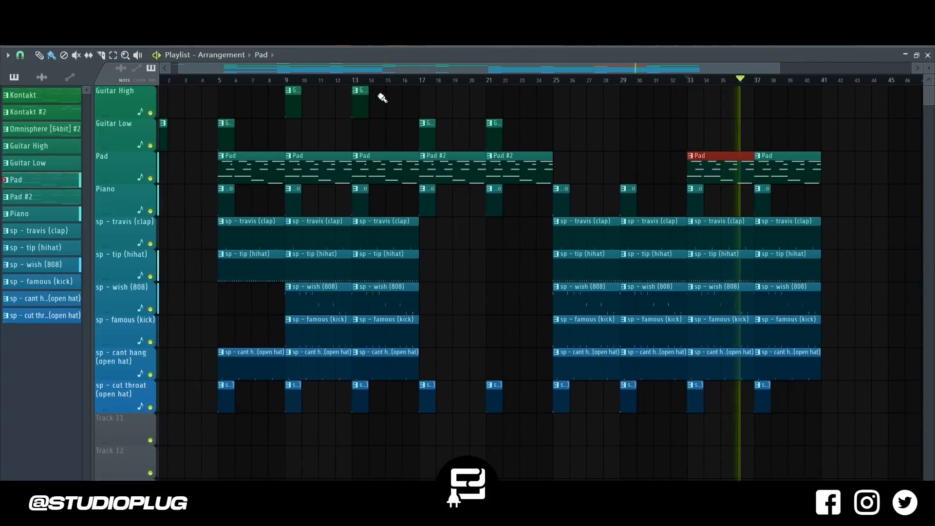
drag(403, 70, 259, 87)
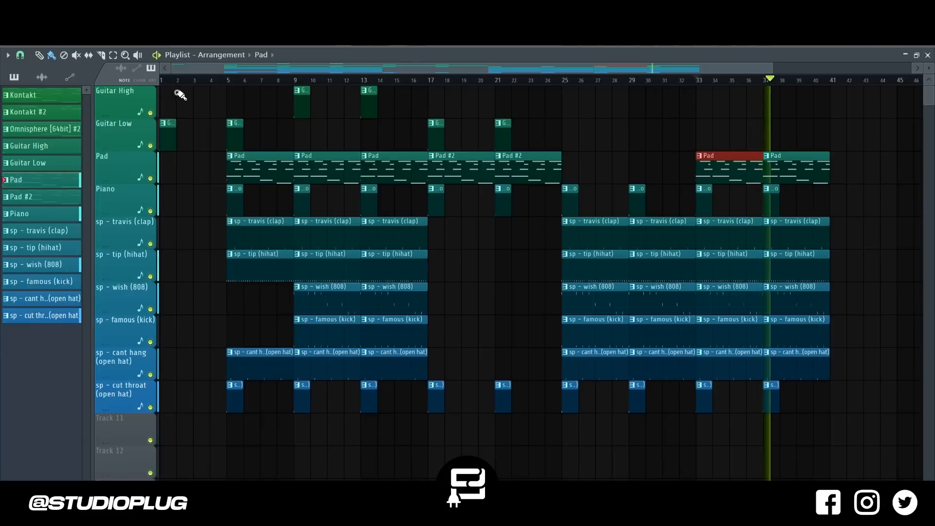
drag(145, 98, 150, 423)
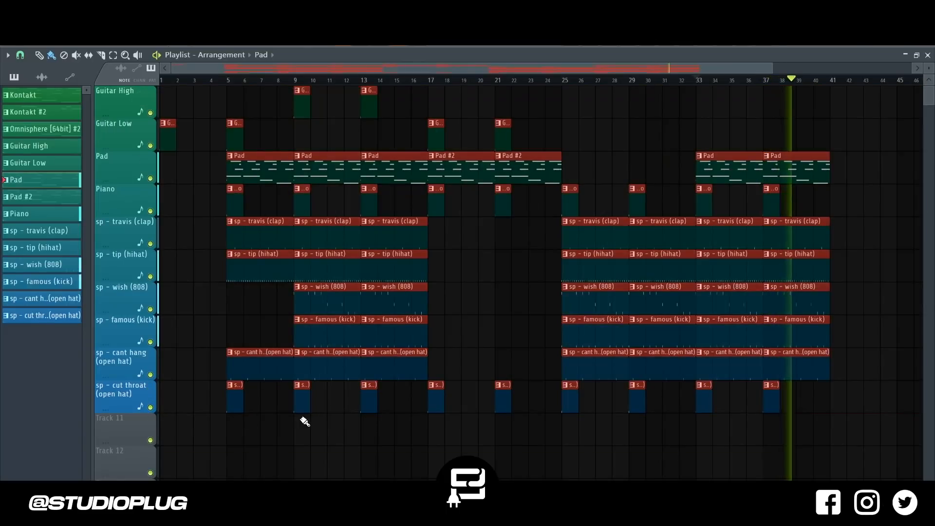
key(ctrl+b)
scroll(466, 379, down, 3)
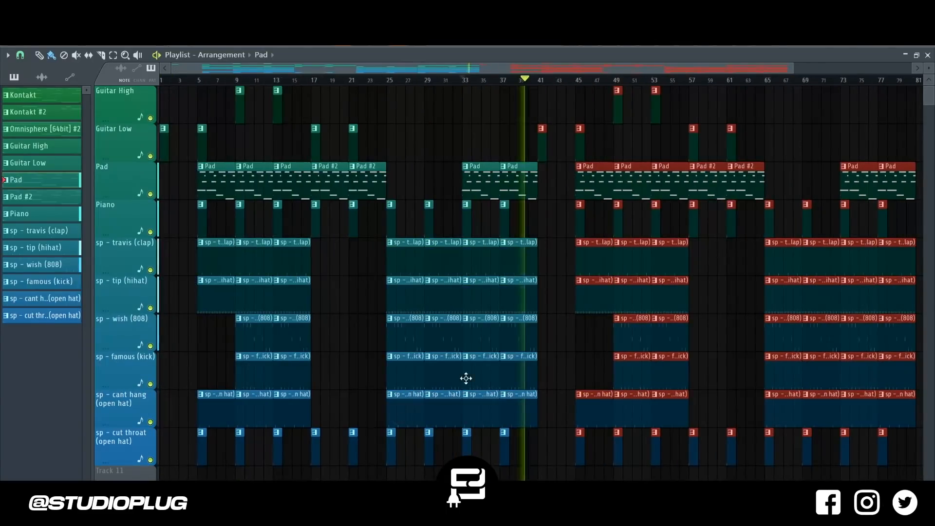
click(567, 397)
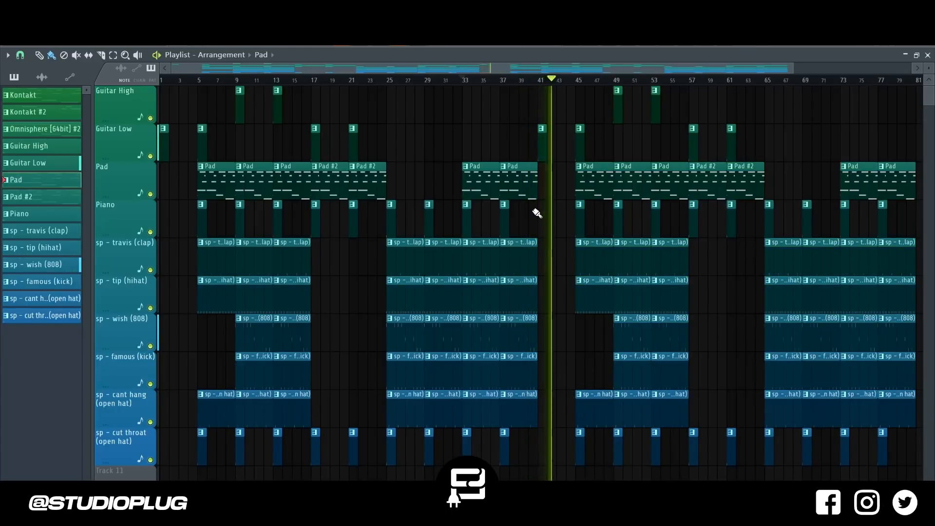
Copy a Piano clip to bar 41 and shift all clips from bar 45 onward so they start at bar 49
drag(504, 230, 544, 228)
key(space)
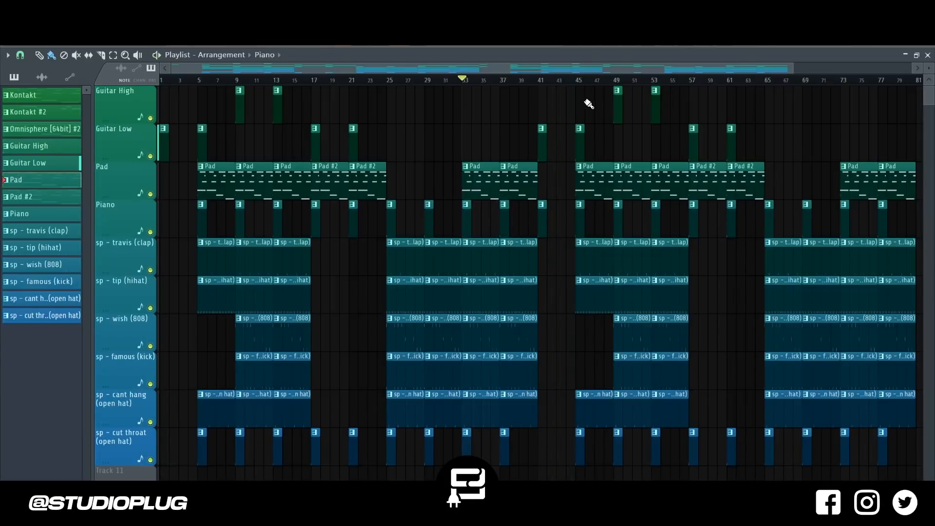
drag(578, 101, 922, 453)
drag(569, 266, 607, 265)
Copy the Guitar Low, Piano, cut throat open hat, clap and hihat clips to bar 45 and replay the song
drag(519, 221, 549, 153)
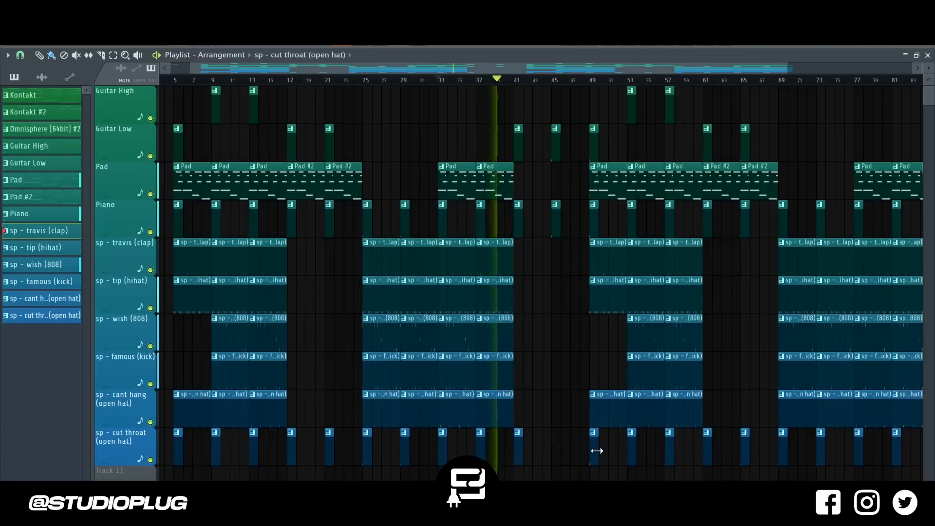
drag(593, 451, 557, 454)
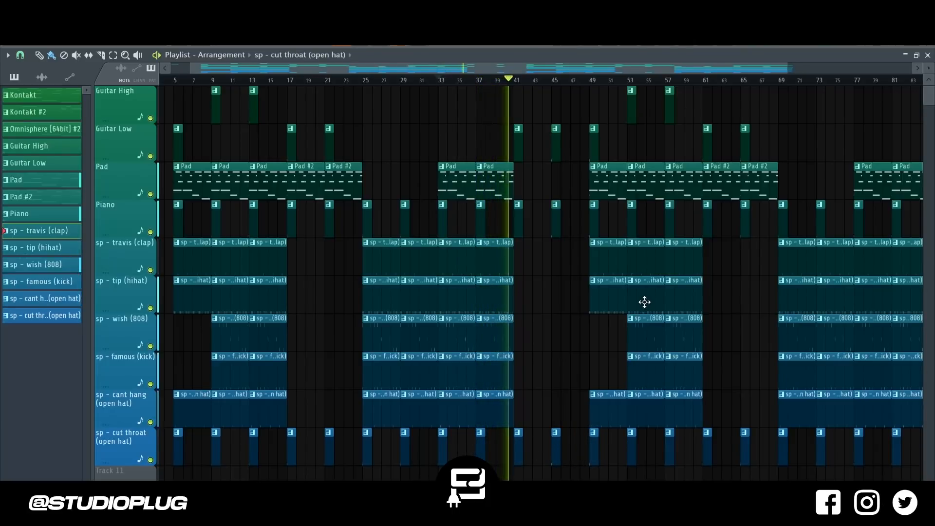
drag(650, 265, 575, 271)
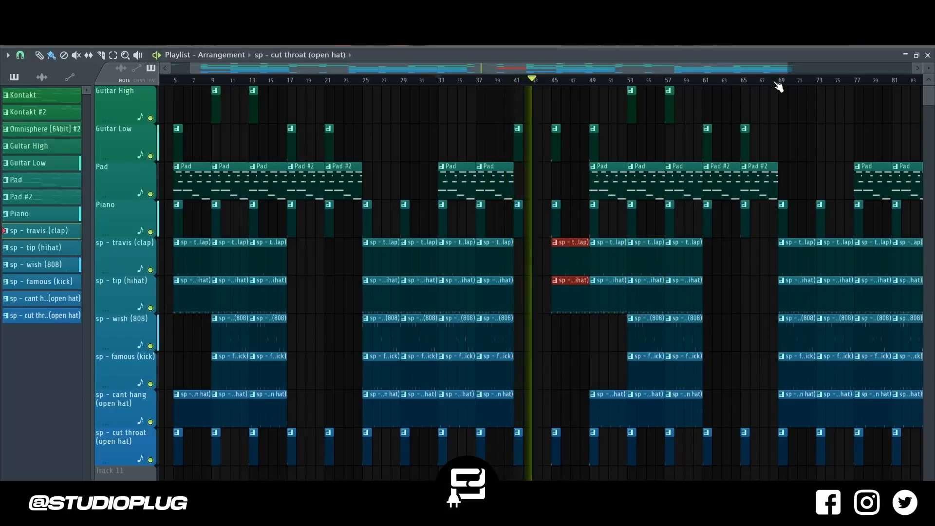
drag(759, 72, 852, 84)
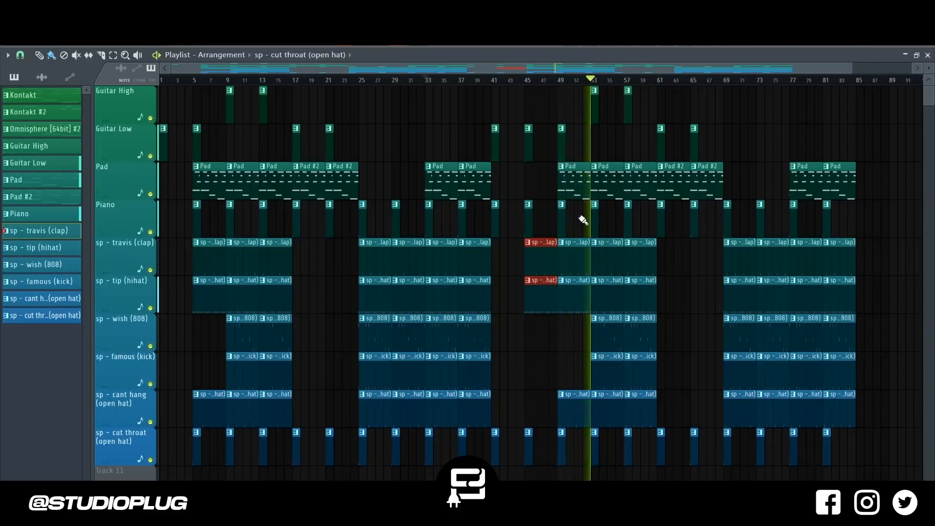
key(space)
Delete the Guitar Low, Pad, Piano, clap, hihat and both open hat clips at bar 49
drag(564, 159, 581, 298)
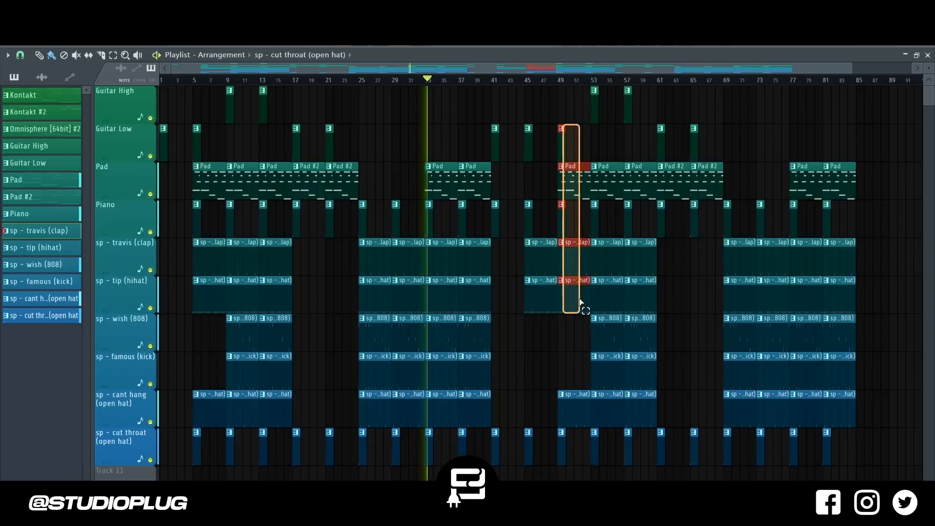
key(Delete)
right_click(569, 421)
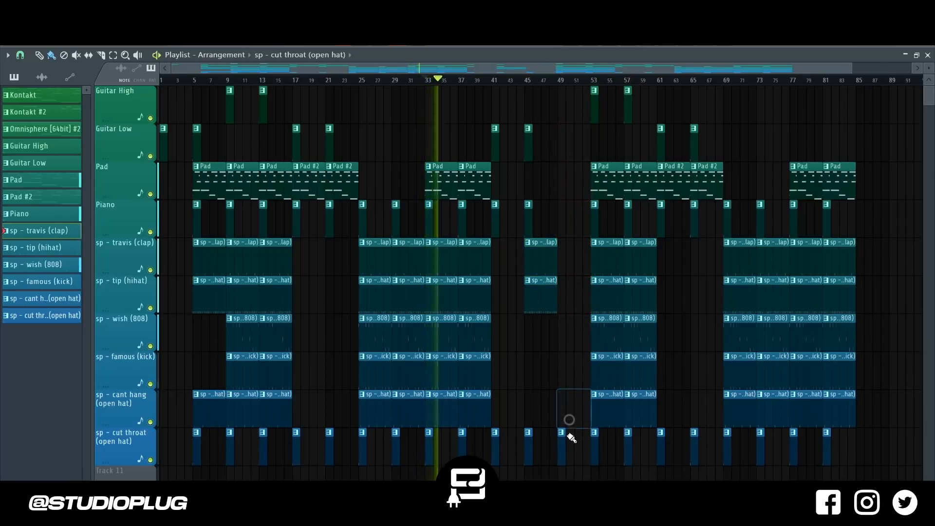
right_click(564, 452)
Move all clips from bar 53 onward four bars earlier so they start at bar 49
drag(570, 87, 846, 428)
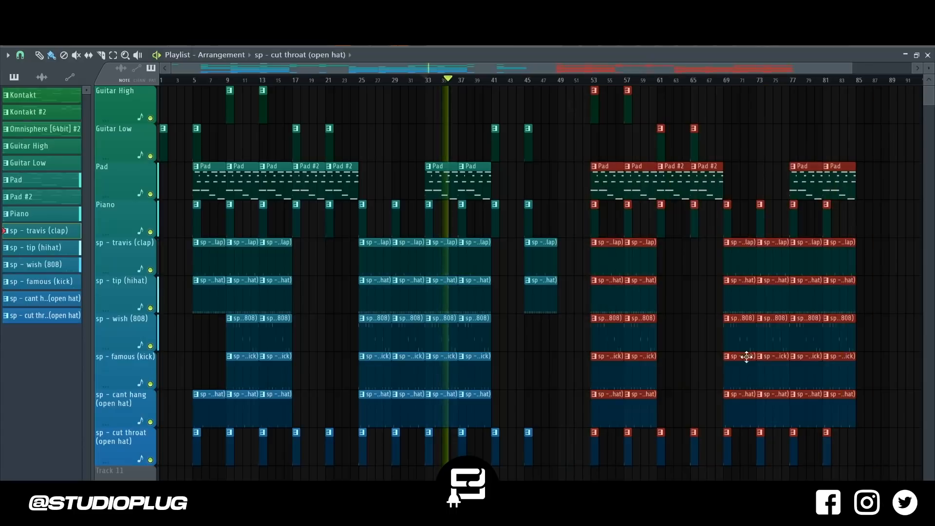
drag(602, 182, 576, 190)
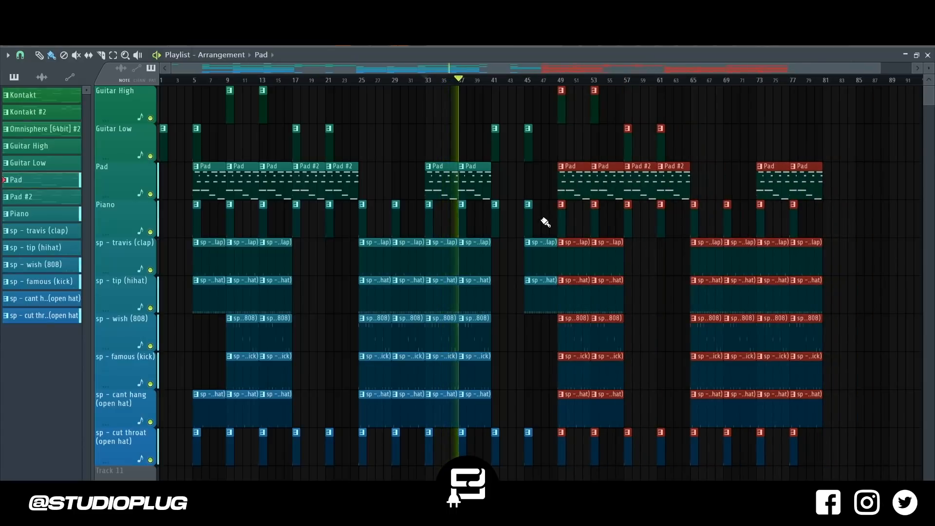
click(541, 219)
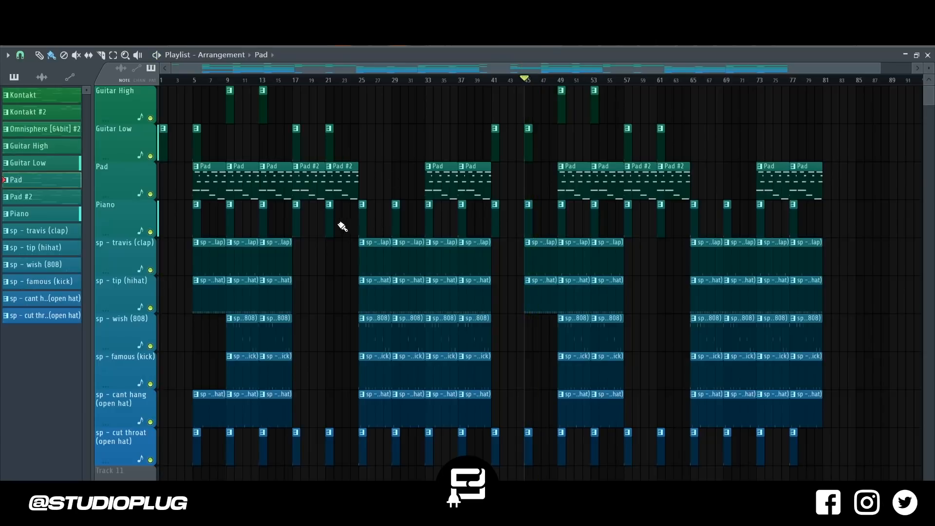
Place a Pad #2 clip at bar 45 on the Pad track and play that section
click(337, 181)
click(536, 181)
key(space)
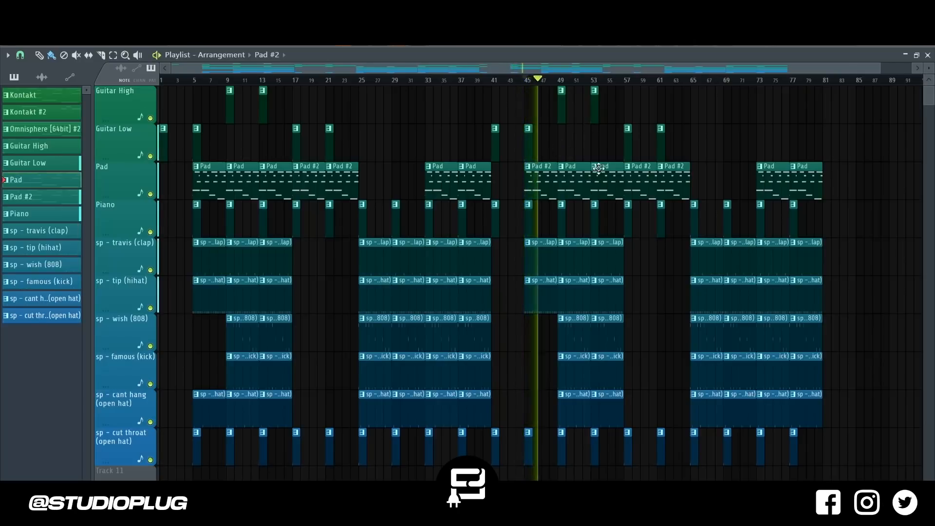
Replace all clips from bar 57 onward with a duplicate of the clips from bars 17 to 56, and stop playback
drag(630, 89, 848, 462)
key(Delete)
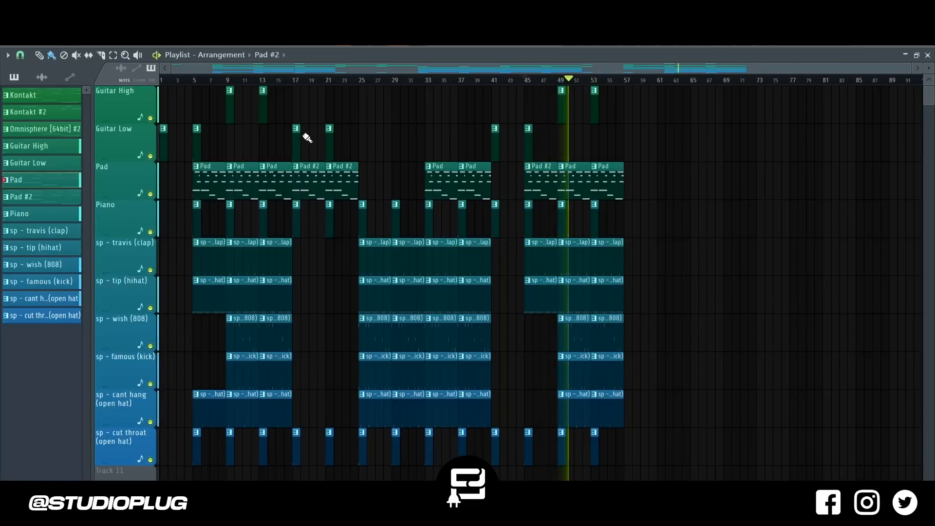
drag(297, 87, 677, 464)
key(ctrl+b)
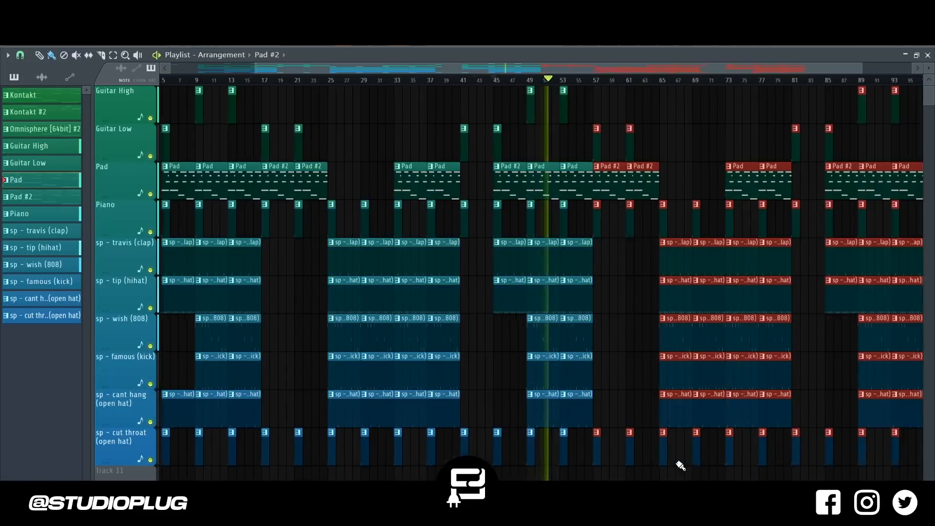
scroll(679, 463, down, 2)
scroll(675, 461, up, 2)
ctrl+click(636, 367)
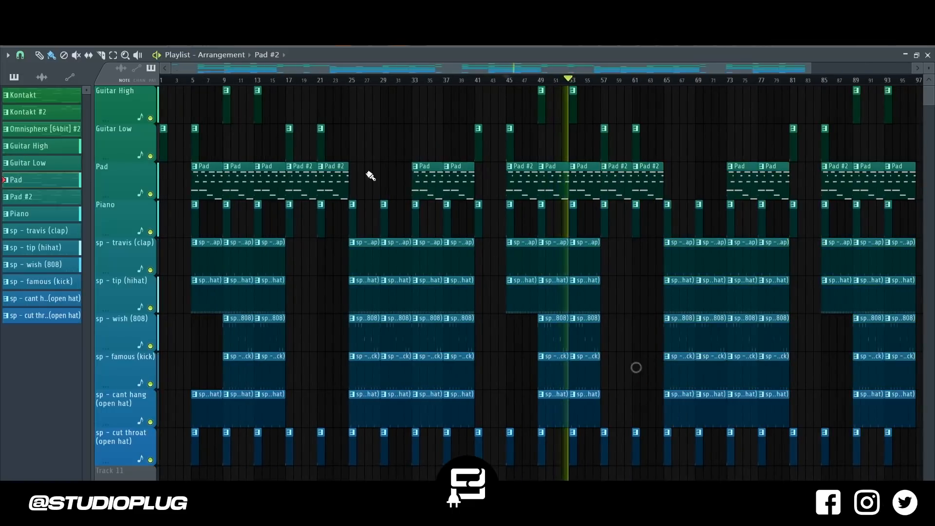
key(space)
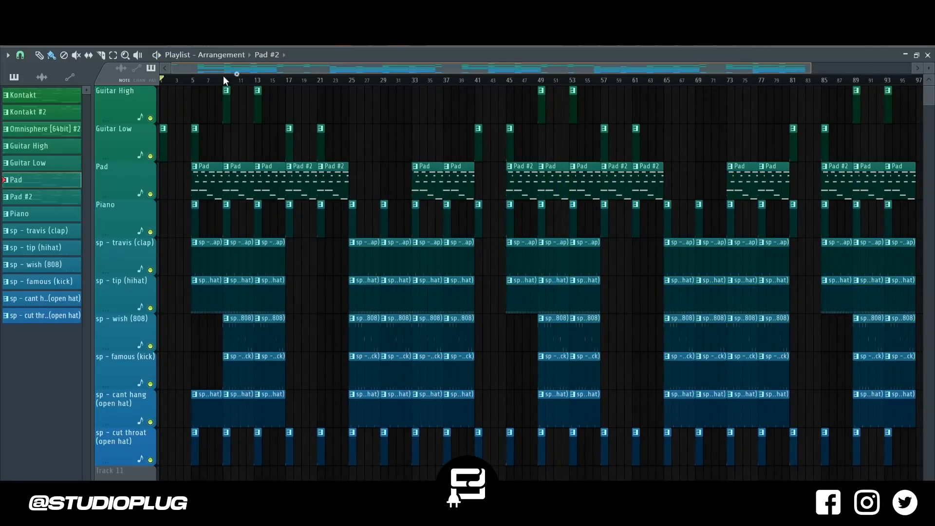